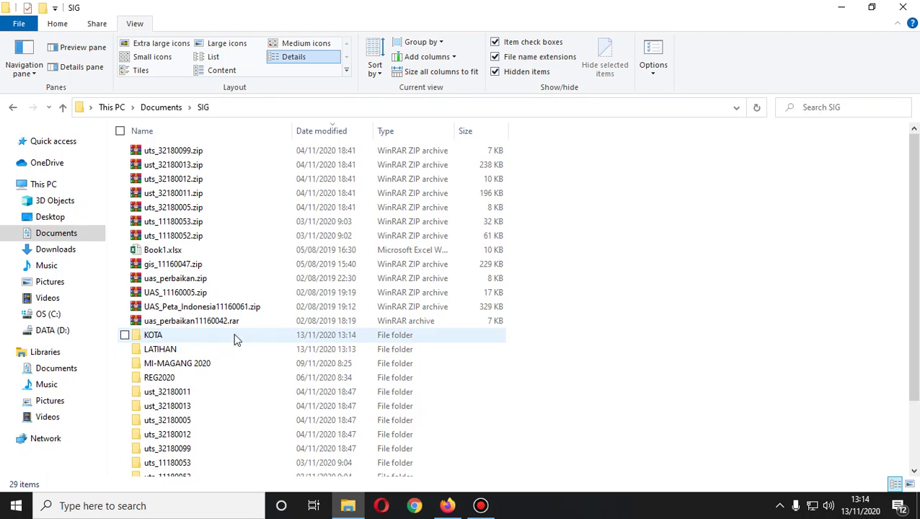
Open the LATIHAN folder to check its contents, and return to the SIG folder.
left_click(206, 352)
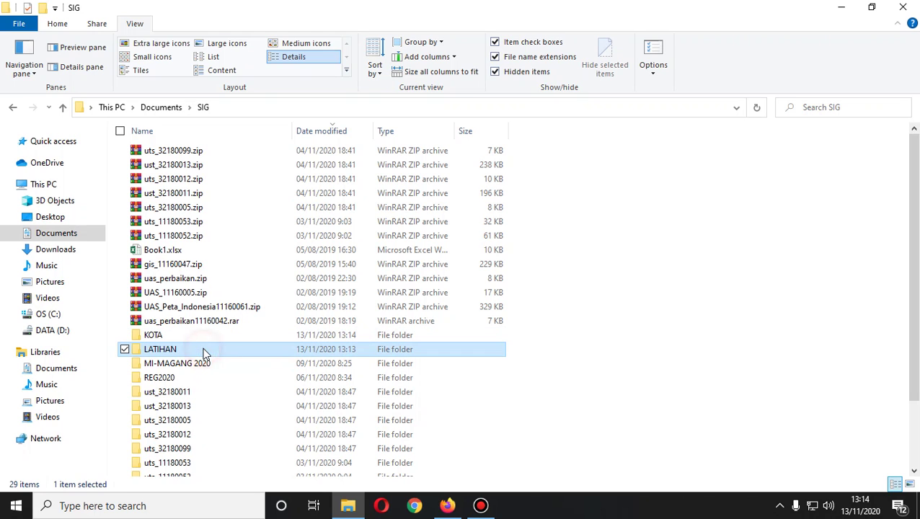
left_click(220, 350)
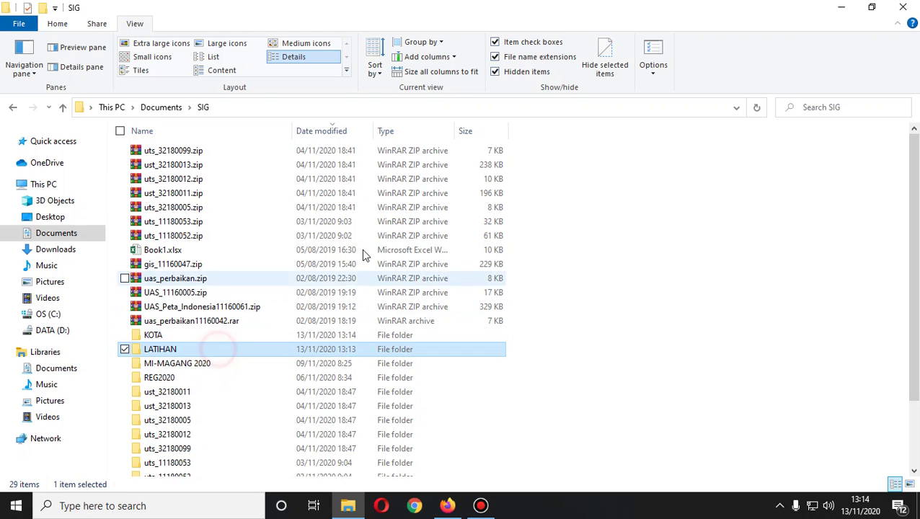
left_click(243, 352)
double_click(244, 352)
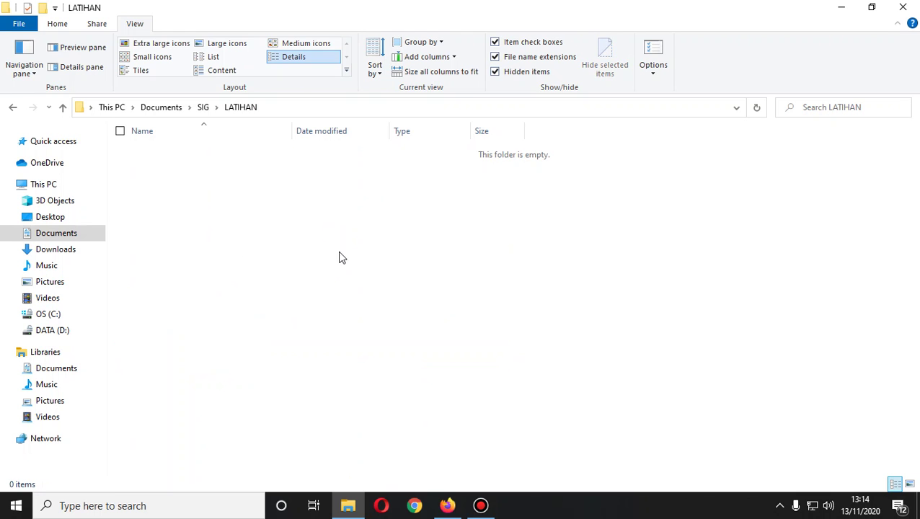
left_click(12, 108)
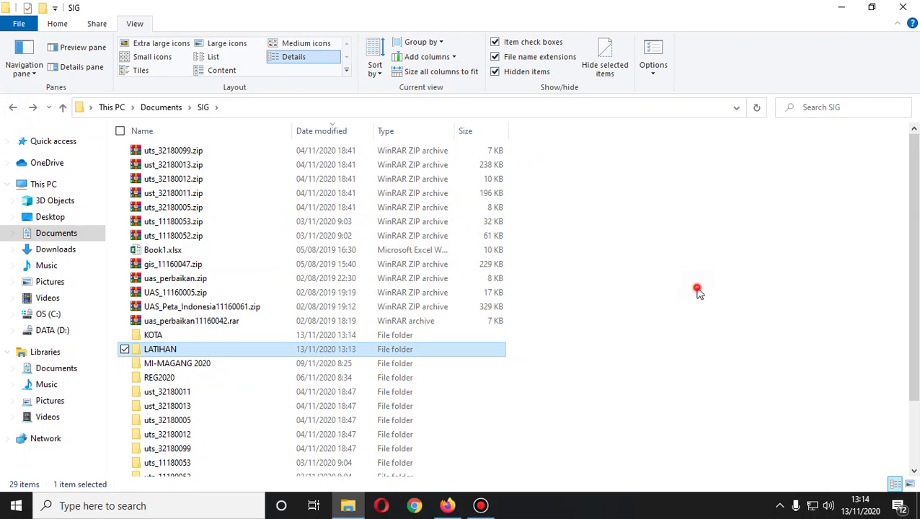
Launch MapInfo Professional and dismiss the Quick Start dialog without opening anything.
left_click(17, 507)
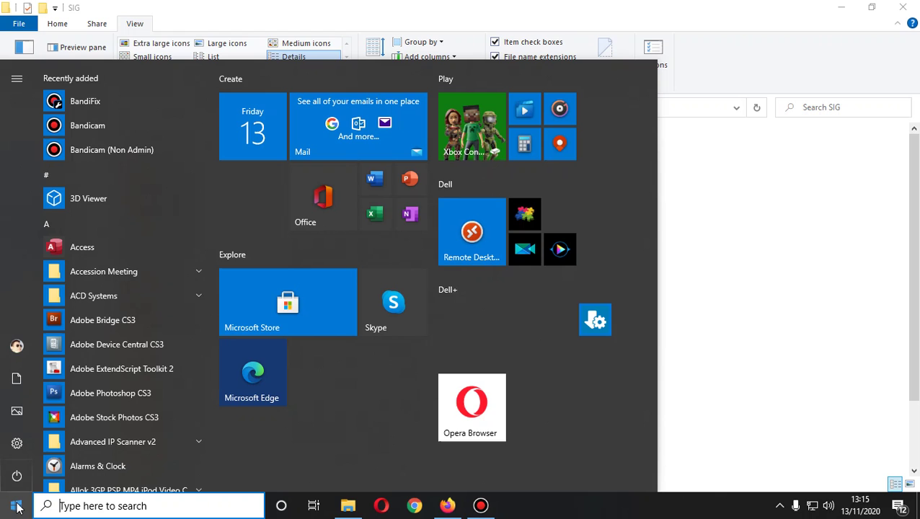
type("map")
left_click(134, 131)
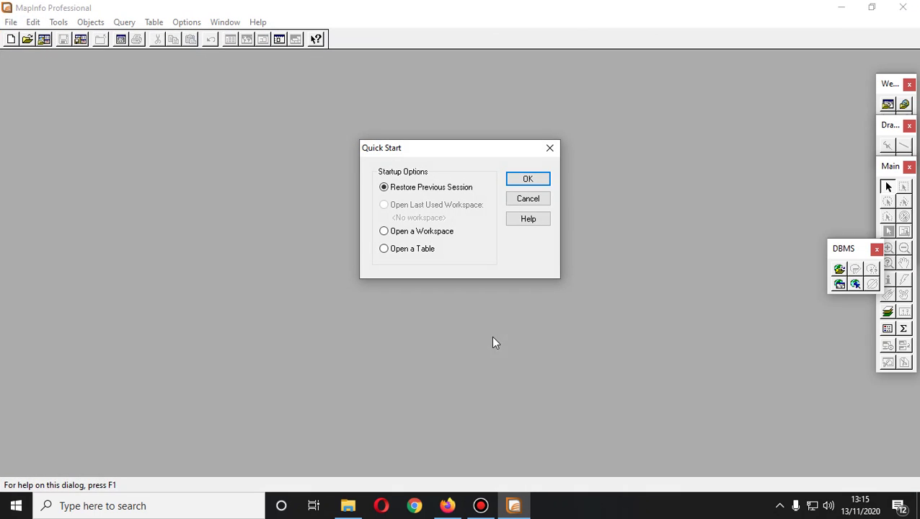
left_click(528, 200)
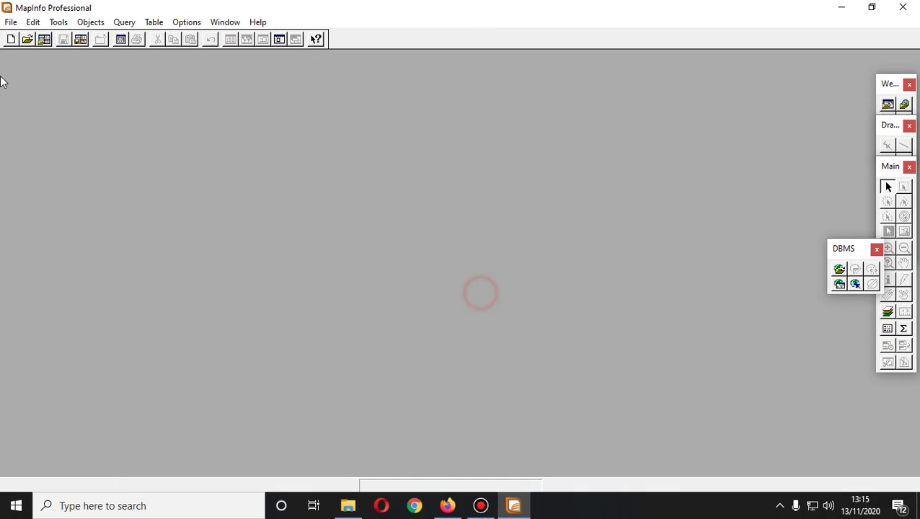
Start a new table with a new mapper and define its first field as kode_kec of type Integer.
left_click(6, 23)
left_click(9, 38)
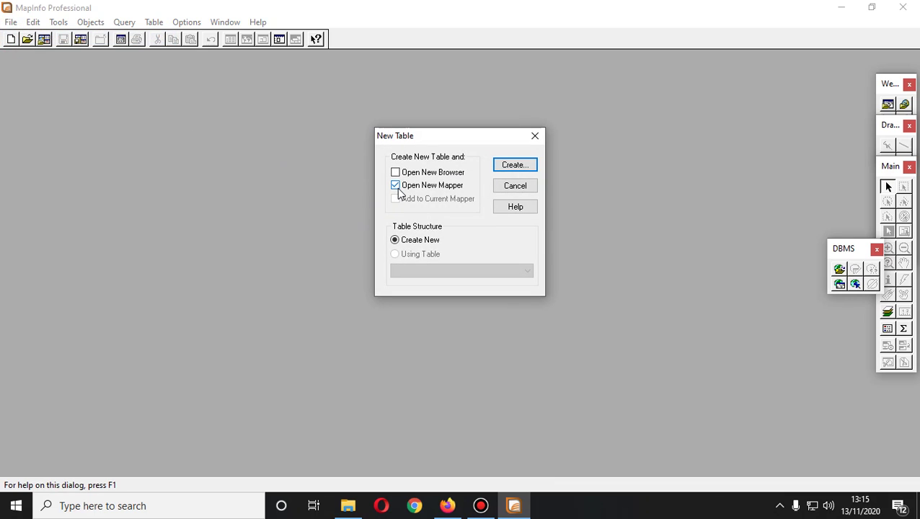
left_click(516, 166)
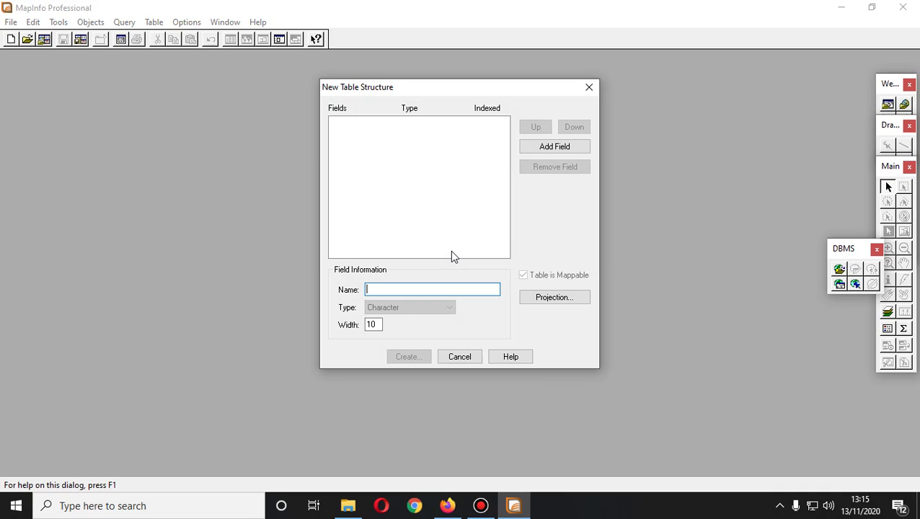
type("koe")
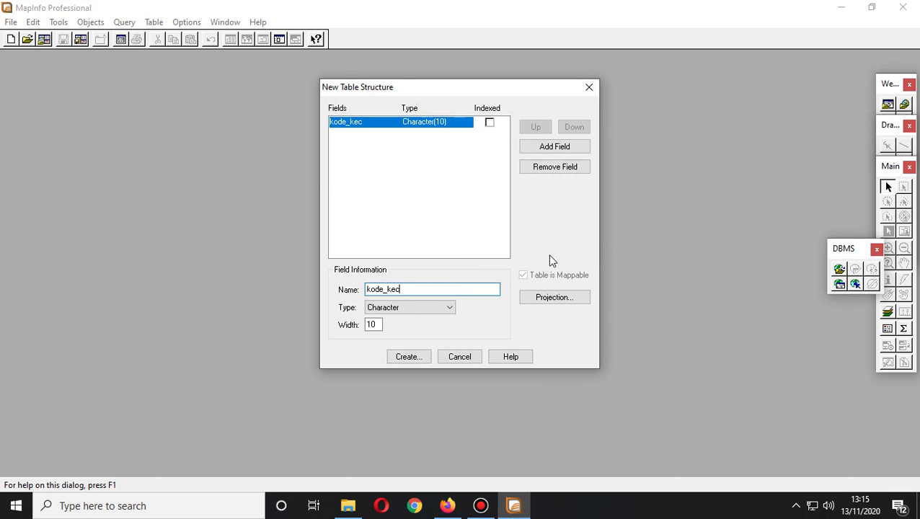
left_click(423, 308)
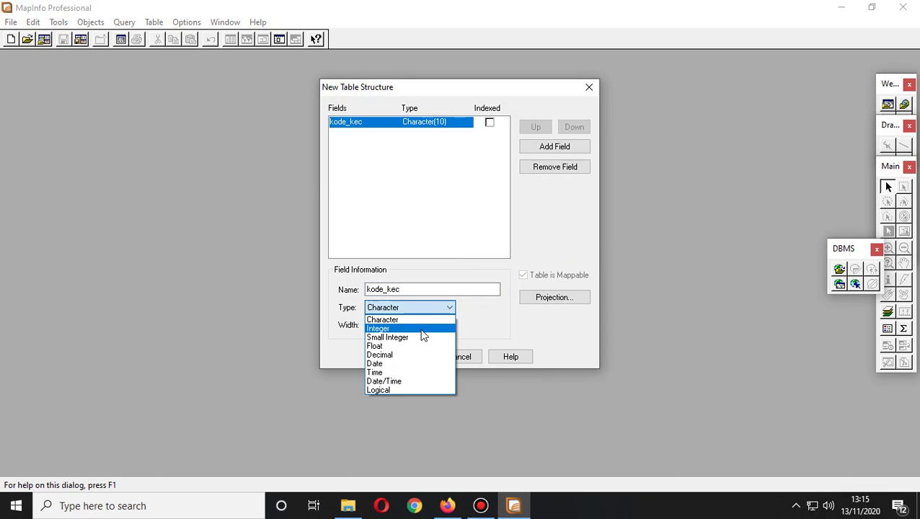
left_click(422, 329)
Add a second field named nama_kec of type Character with a width of 20.
left_click(551, 148)
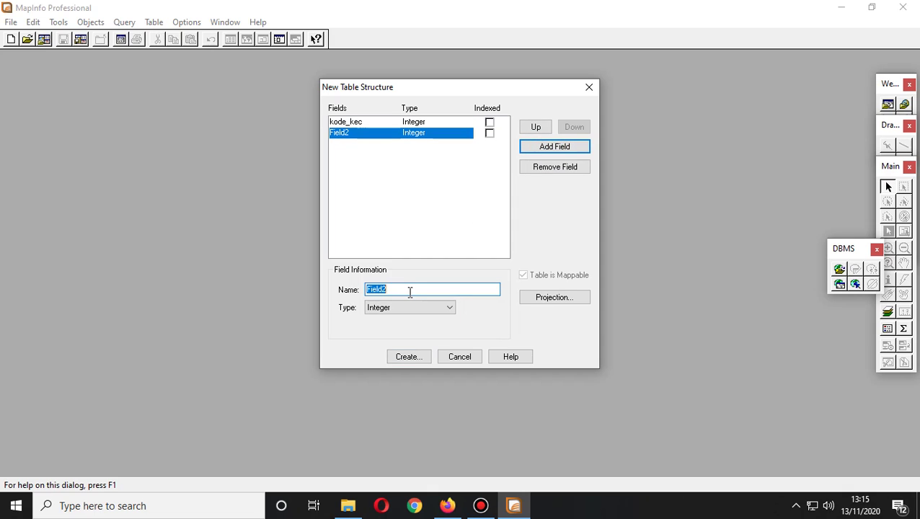
type("nama_kec")
key("Tab")
key("c")
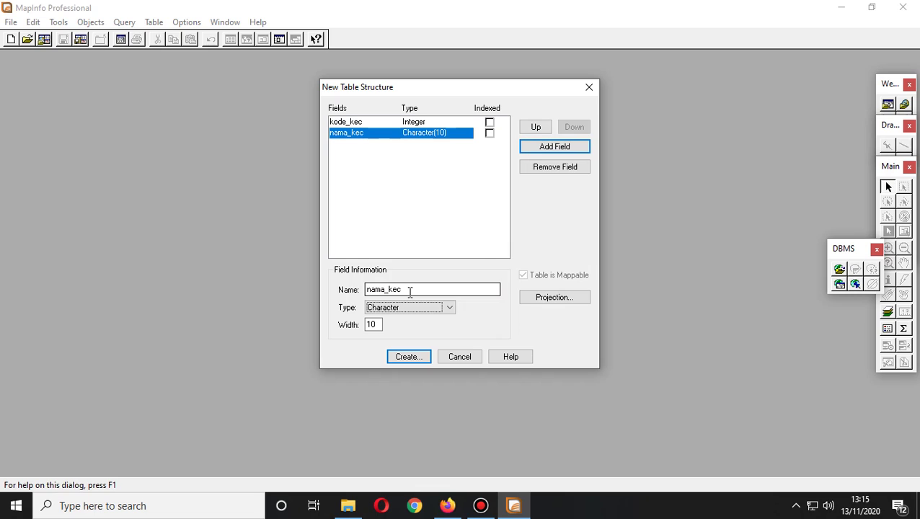
double_click(380, 324)
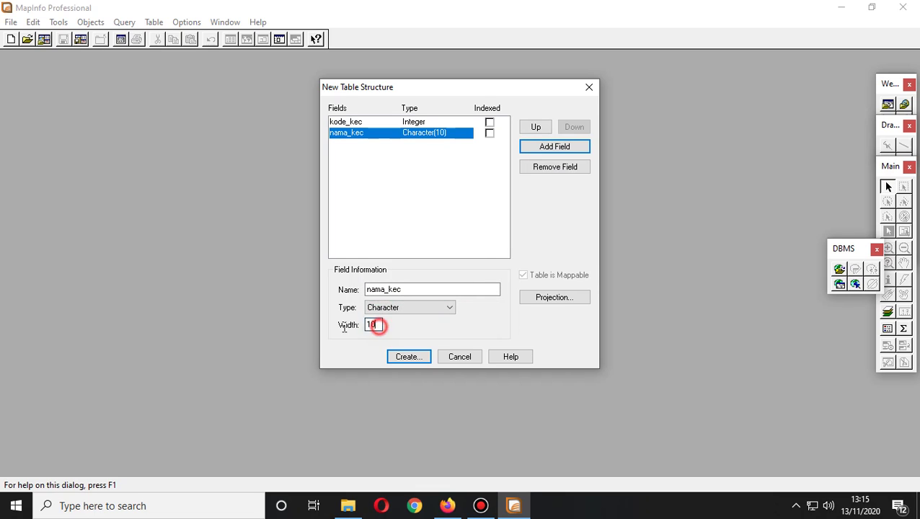
type("20")
Proceed to create the table, choosing the folder Documents > SIG > LATIHAN and the file name kecamatan.TAB.
left_click(403, 357)
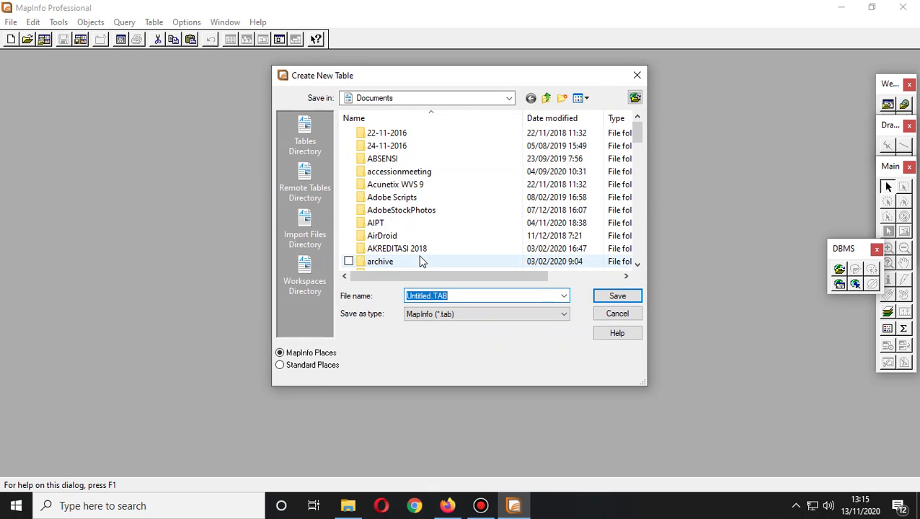
left_click(546, 98)
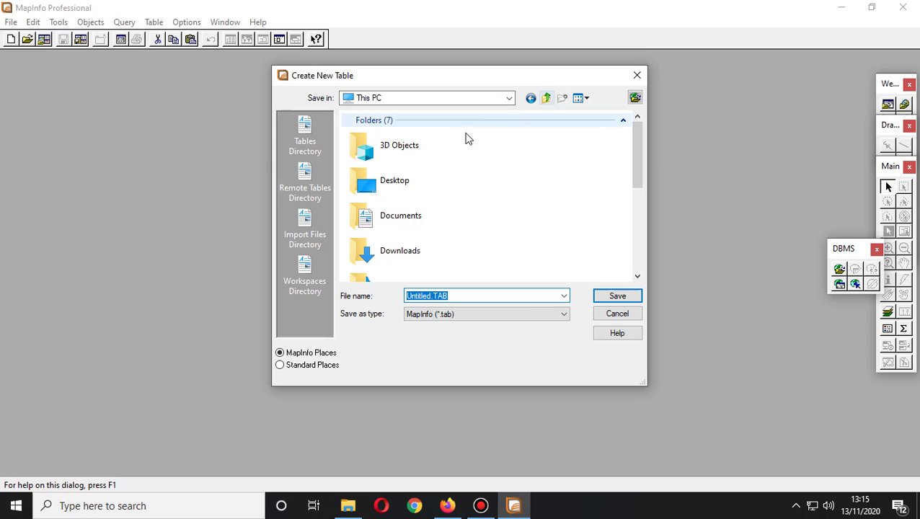
double_click(411, 214)
left_click(404, 197)
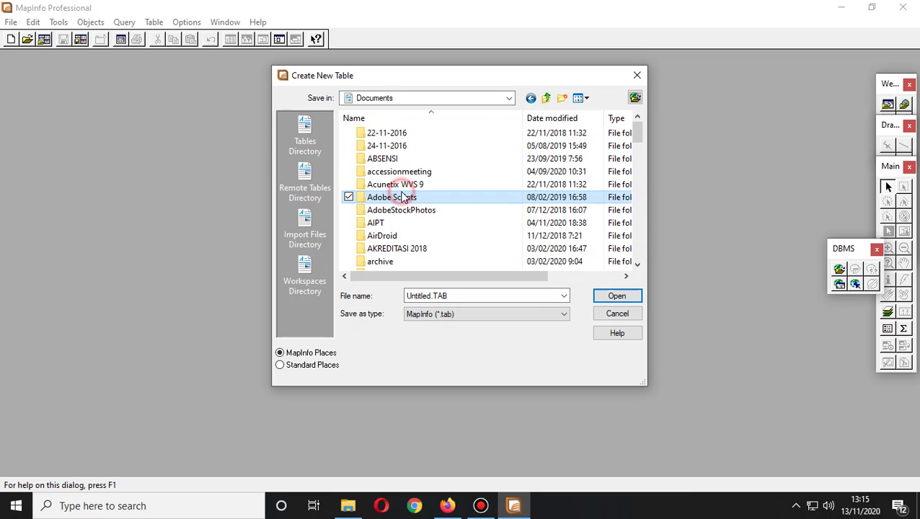
scroll(404, 196, "down", 10)
double_click(391, 171)
double_click(406, 156)
double_click(414, 295)
left_click(414, 296)
double_click(424, 296)
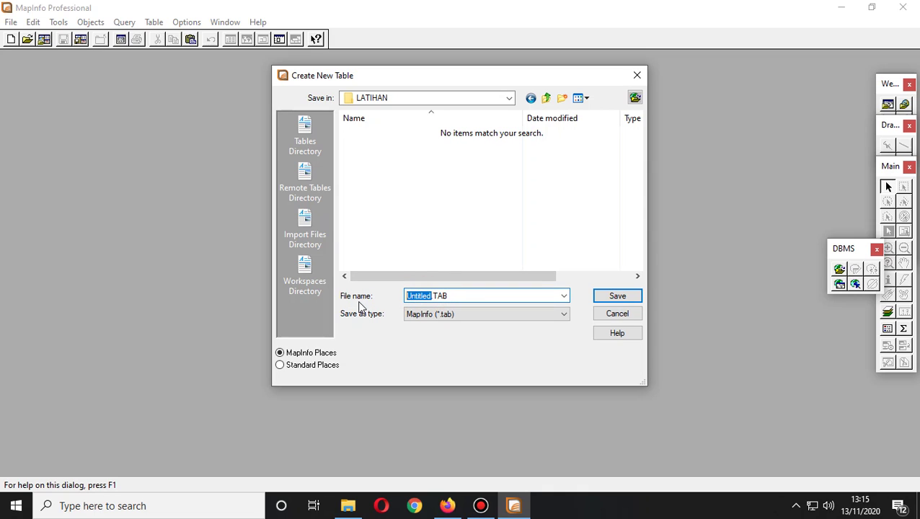
type("kecamatan")
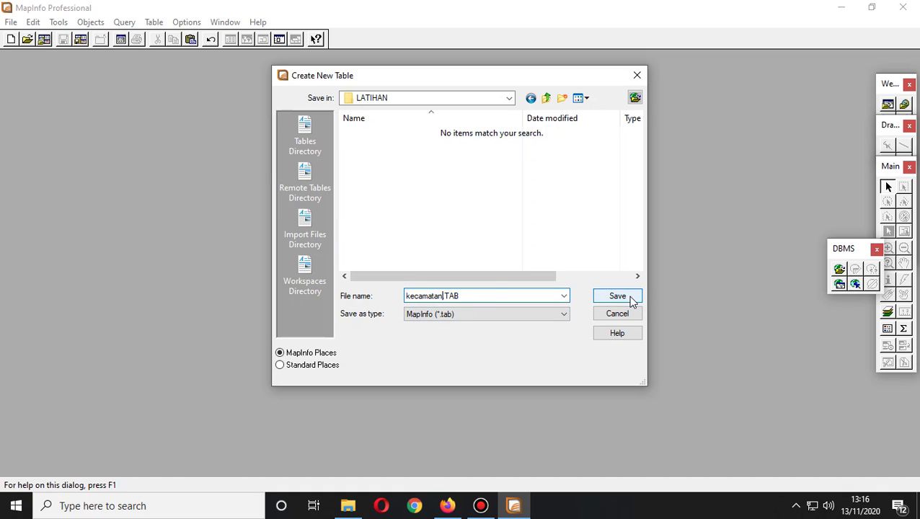
Switch to File Explorer to check the contents of the LATIHAN folder, and return to MapInfo Professional.
left_click(347, 505)
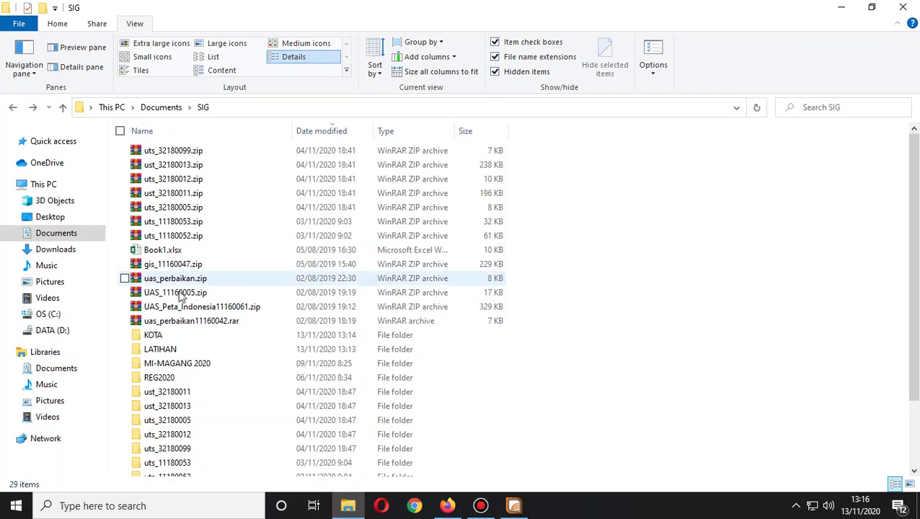
double_click(186, 349)
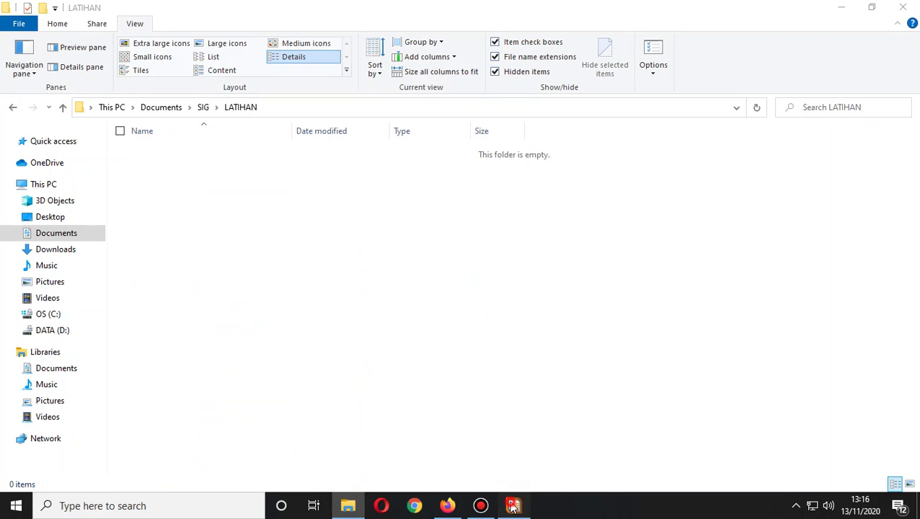
left_click(514, 506)
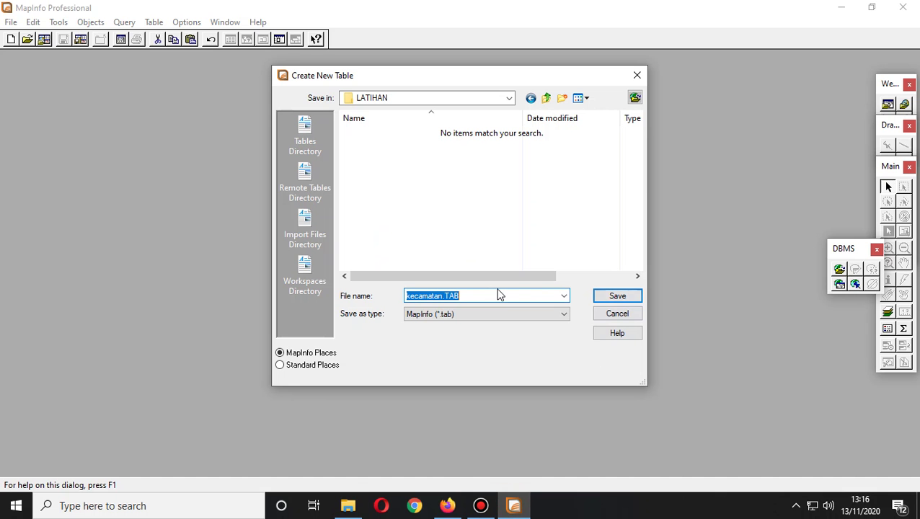
Save the kecamatan table and examine the files generated for it in the LATIHAN folder in File Explorer.
left_click(614, 296)
left_click(348, 506)
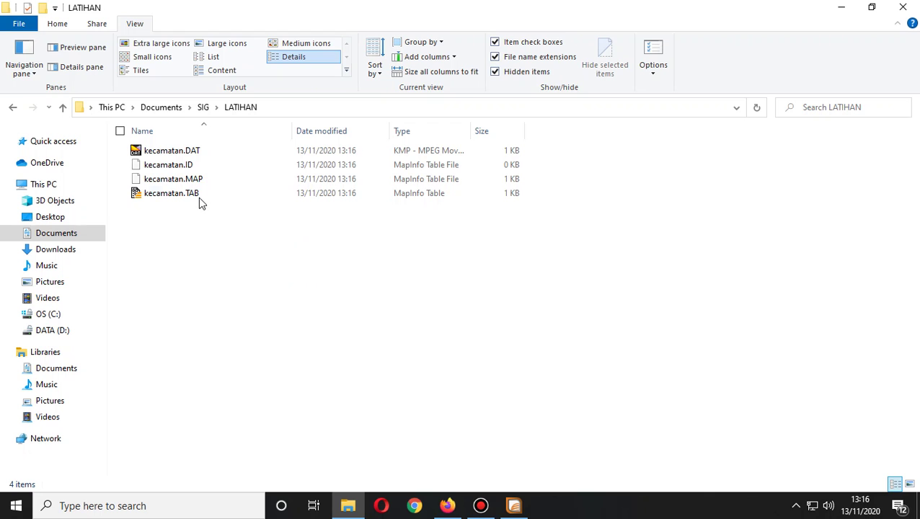
left_click(432, 289)
Enable Hide extensions for known file types in the folder options and apply the change.
left_click(653, 69)
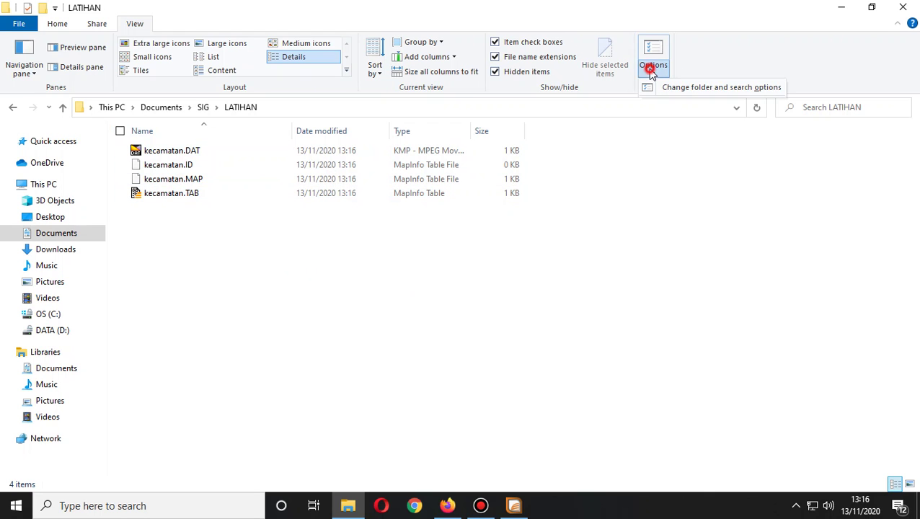
left_click(660, 88)
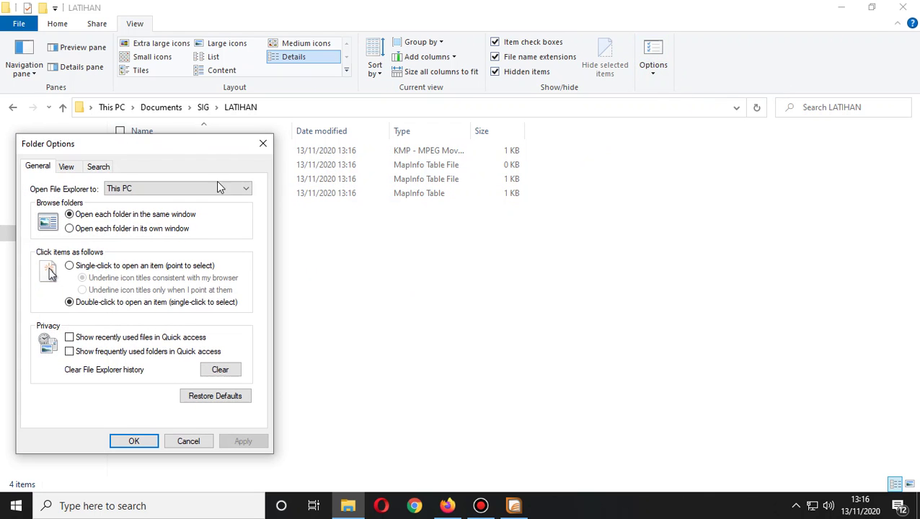
left_click(68, 167)
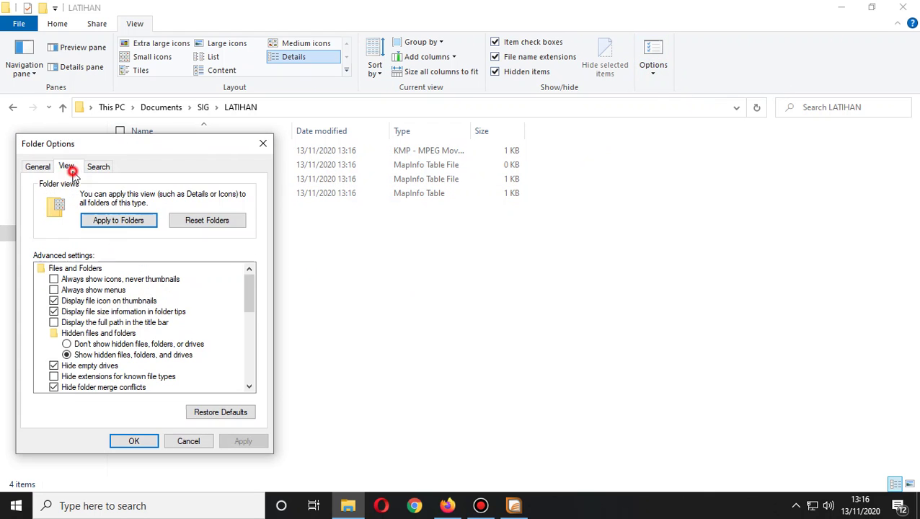
left_click(55, 376)
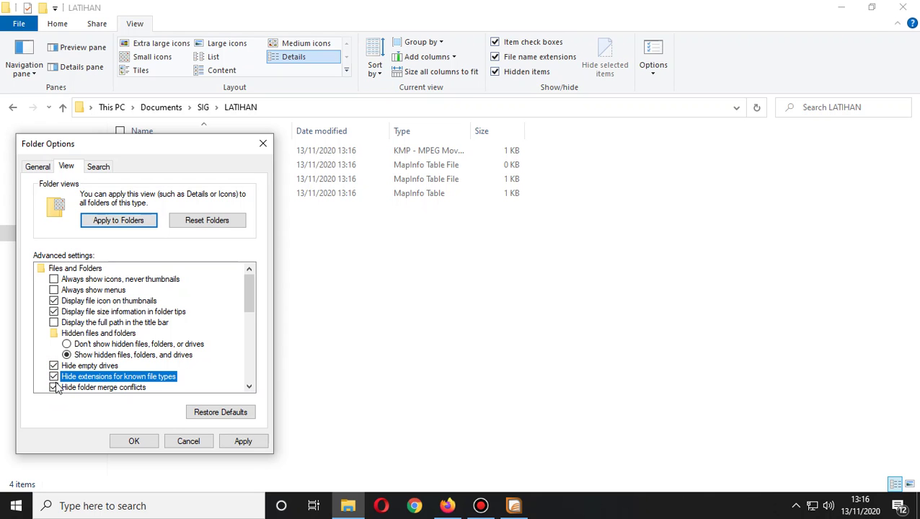
left_click_drag(193, 151, 624, 125)
left_click(678, 415)
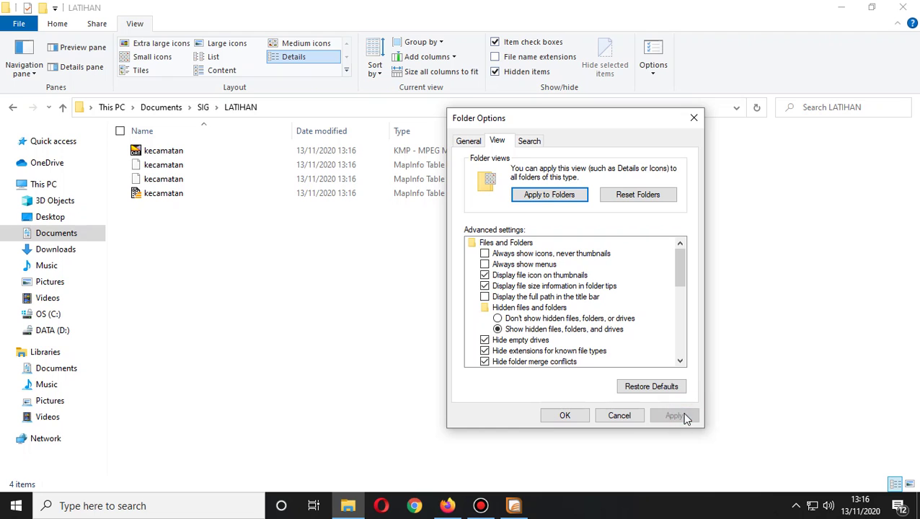
Try to disable Hide extensions for known file types and close the folder options.
left_click(485, 351)
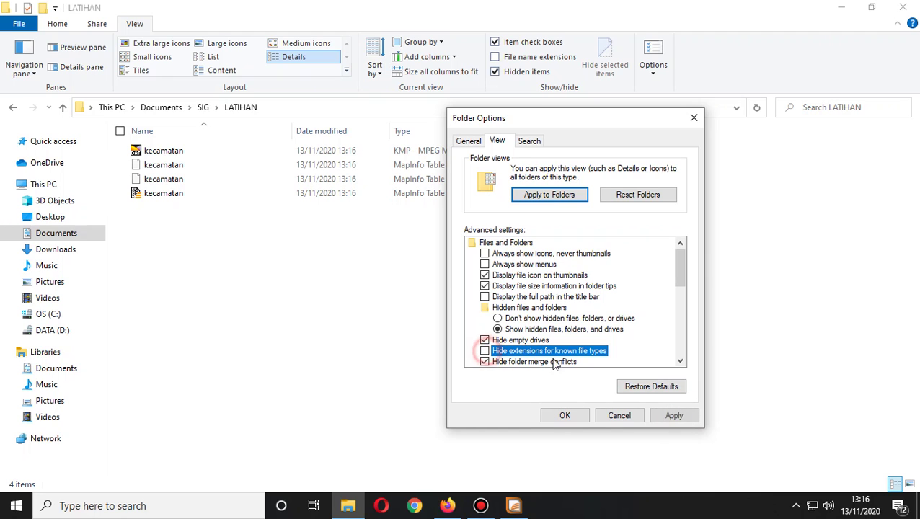
left_click(677, 416)
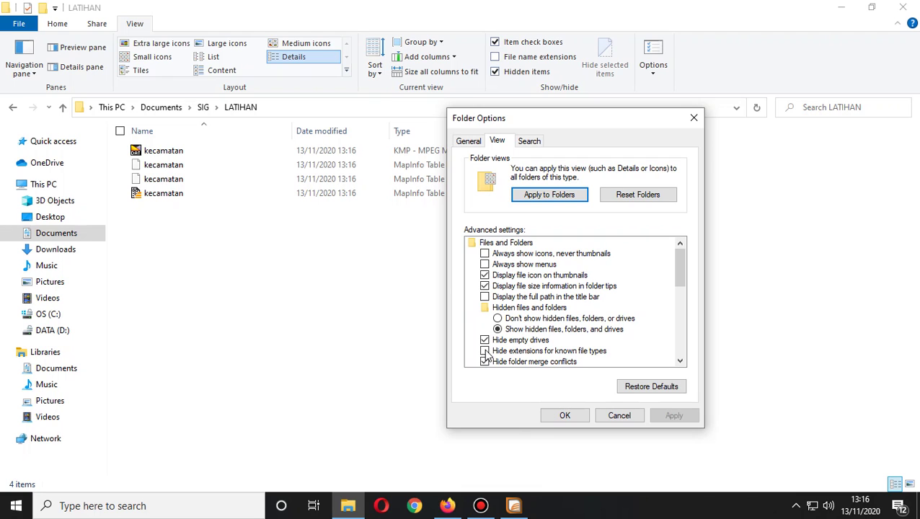
left_click(560, 416)
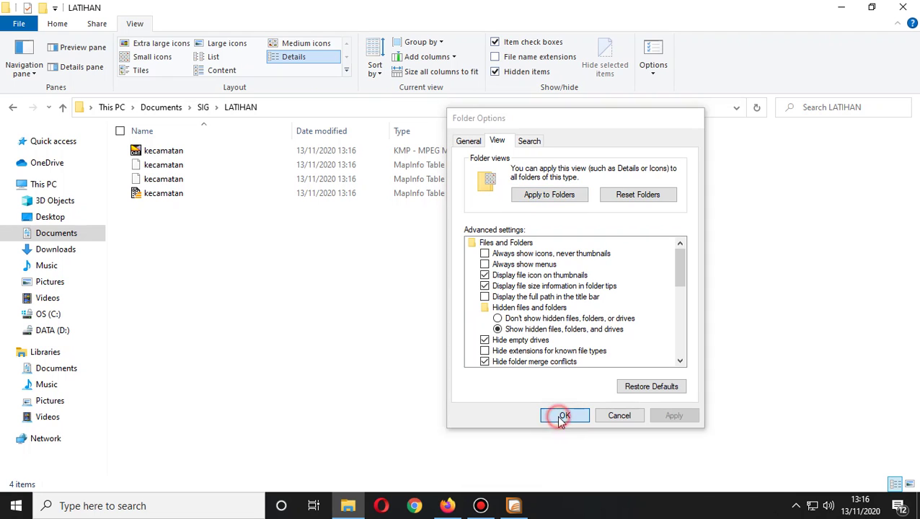
Reopen the folder options, disable Hide extensions for known file types, and select kecamatan.TAB in the folder.
left_click(653, 70)
left_click(660, 88)
left_click_drag(117, 145, 613, 143)
left_click(553, 158)
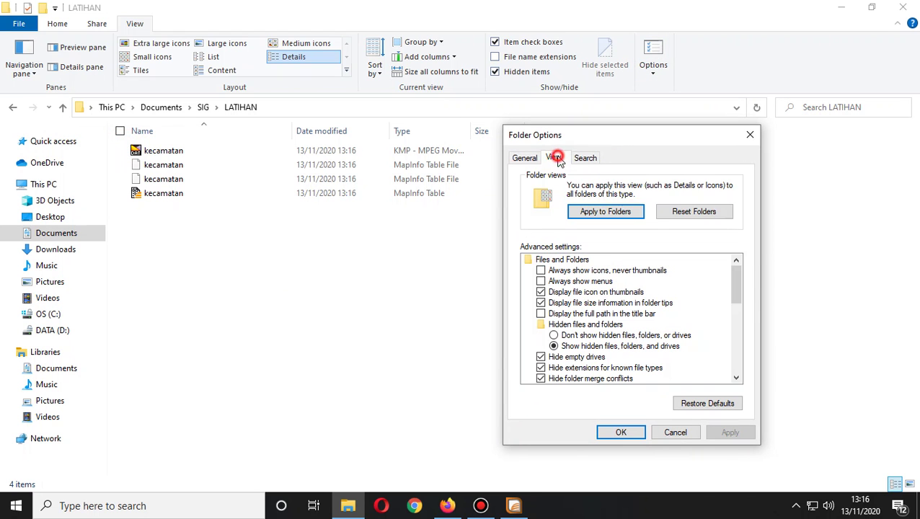
left_click(541, 368)
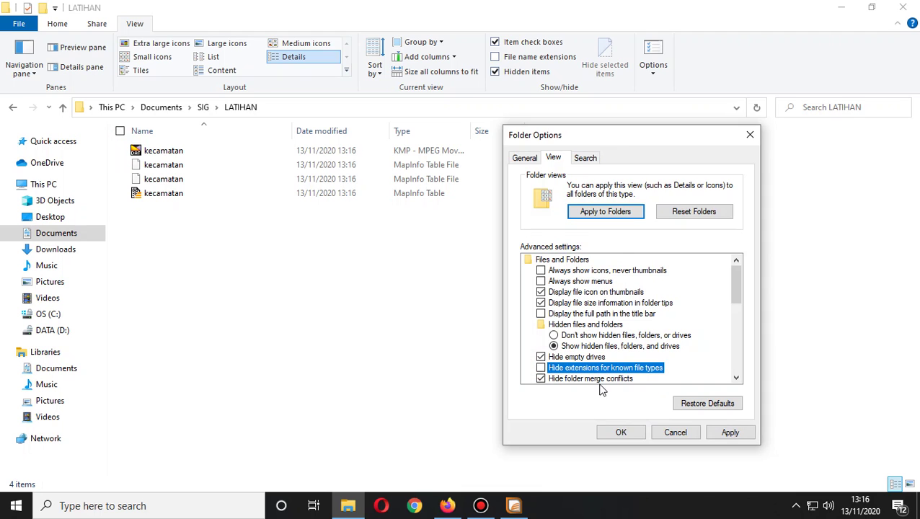
left_click(622, 432)
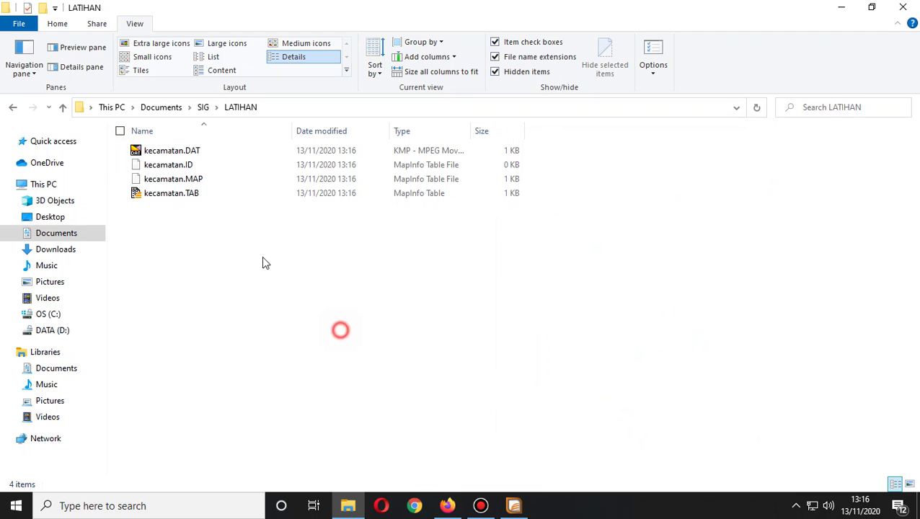
left_click(193, 196)
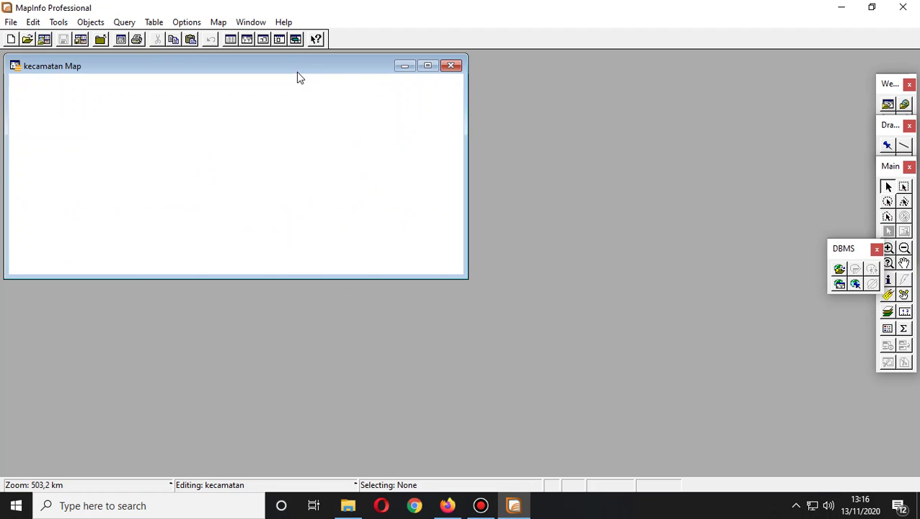
Move the kecamatan map window aside, open a browser window for the table, and narrow it beside the map.
left_click_drag(300, 78, 553, 130)
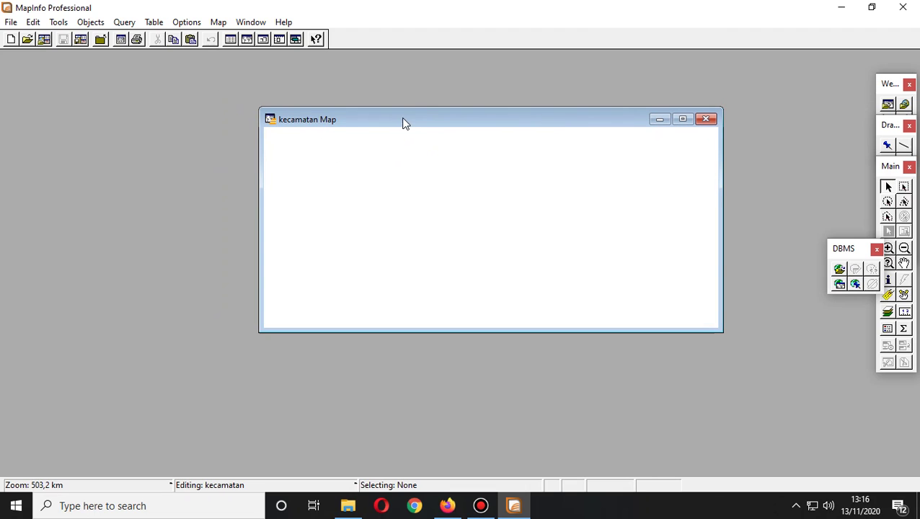
left_click_drag(403, 121, 434, 120)
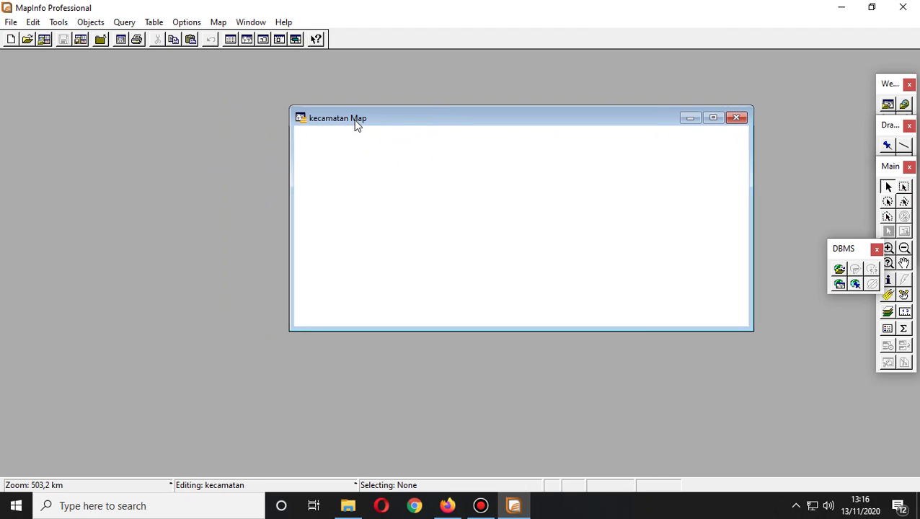
left_click(258, 22)
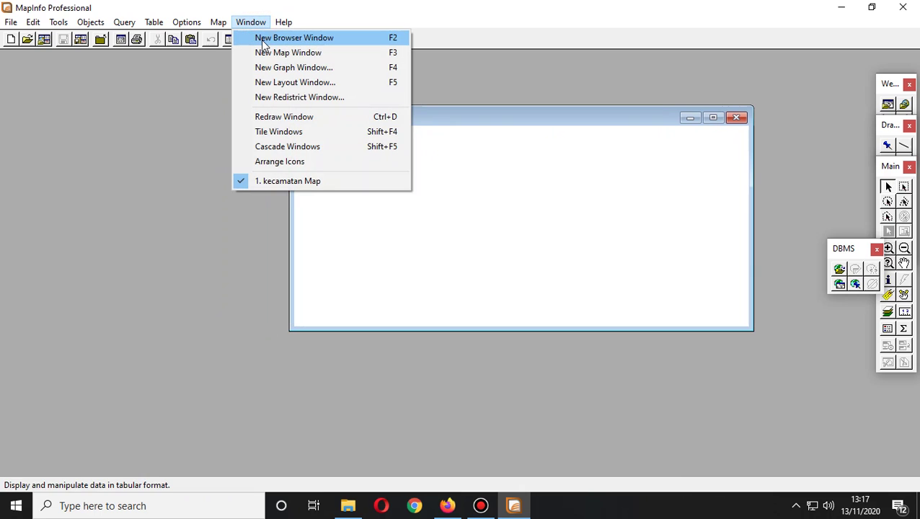
left_click(264, 41)
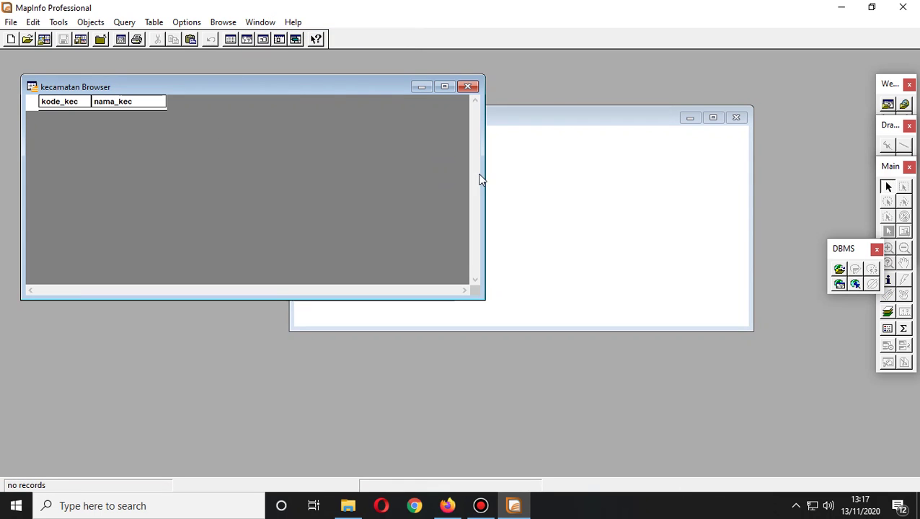
left_click_drag(484, 174, 201, 184)
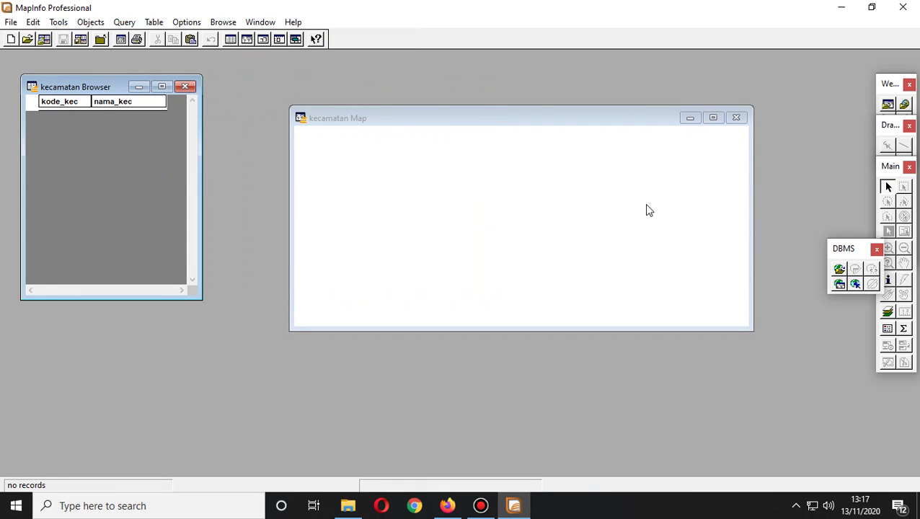
Expand the Drawing toolbar, make the map window active, and place the toolbar beside the map.
left_click(890, 128)
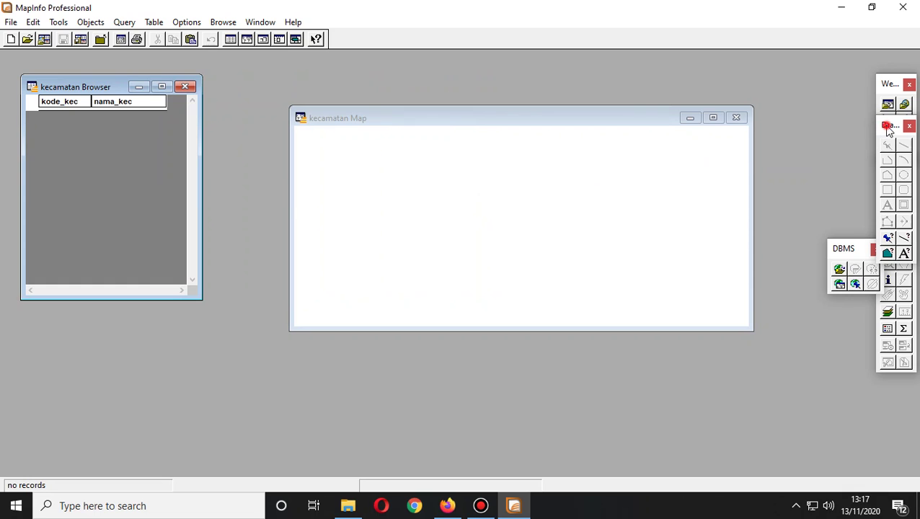
left_click(532, 152)
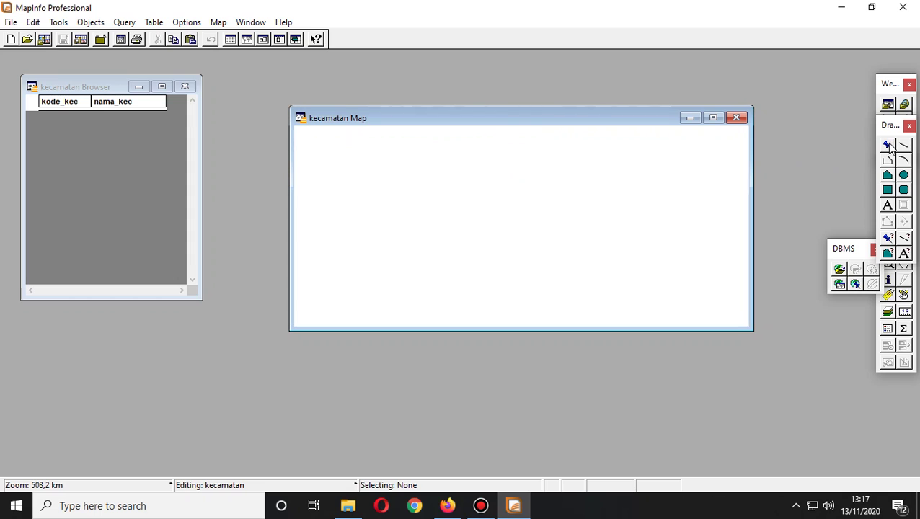
mouse_move(892, 129)
left_mouse_down()
mouse_move(787, 103)
mouse_move(802, 101)
left_mouse_up()
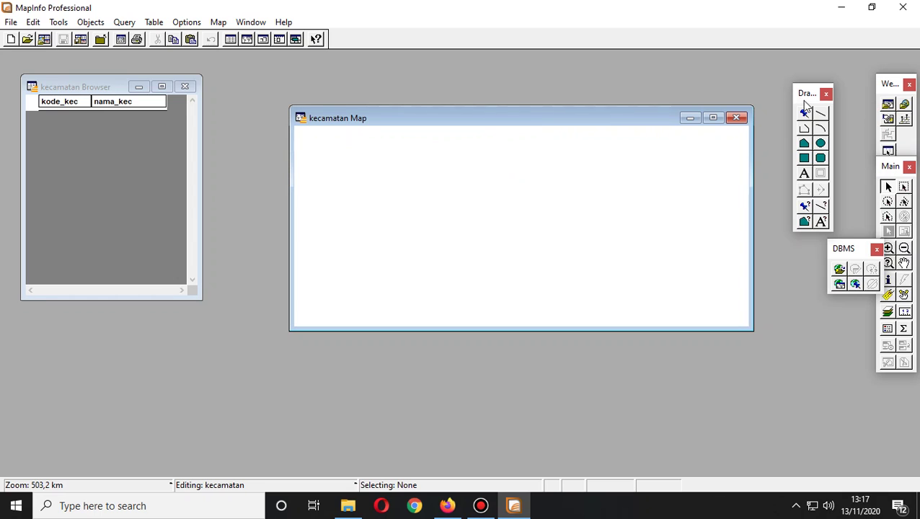
Draw a closed, irregular polygon with a notch on its left side near the middle of the kecamatan map.
left_click(805, 144)
left_click(474, 189)
left_click(458, 202)
left_click(486, 212)
left_click(468, 222)
left_click(482, 231)
left_click(508, 228)
left_click(517, 210)
left_click(503, 202)
left_click(510, 190)
double_click(482, 189)
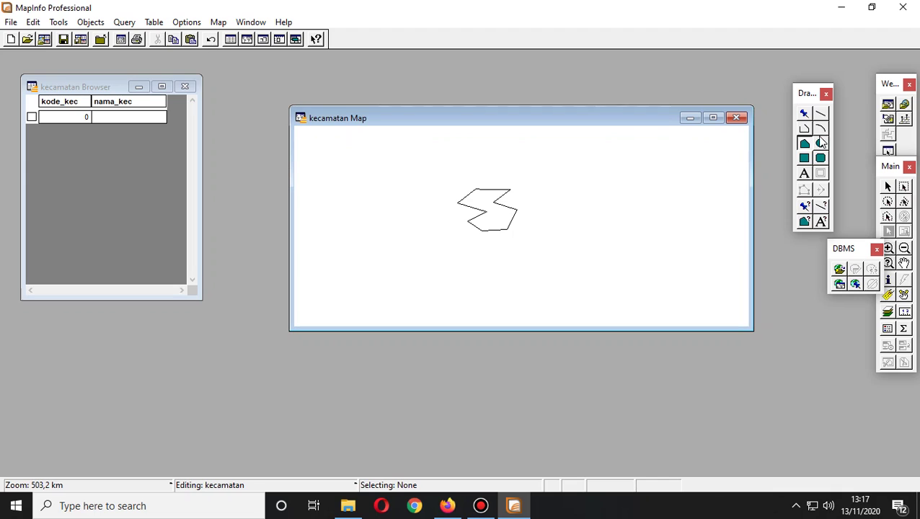
Draw a second irregular polygon adjoining the first one's right side and shift it slightly left so they overlap.
left_click(510, 192)
left_click(575, 193)
left_click(551, 206)
left_click(546, 223)
left_click(520, 218)
double_click(513, 215)
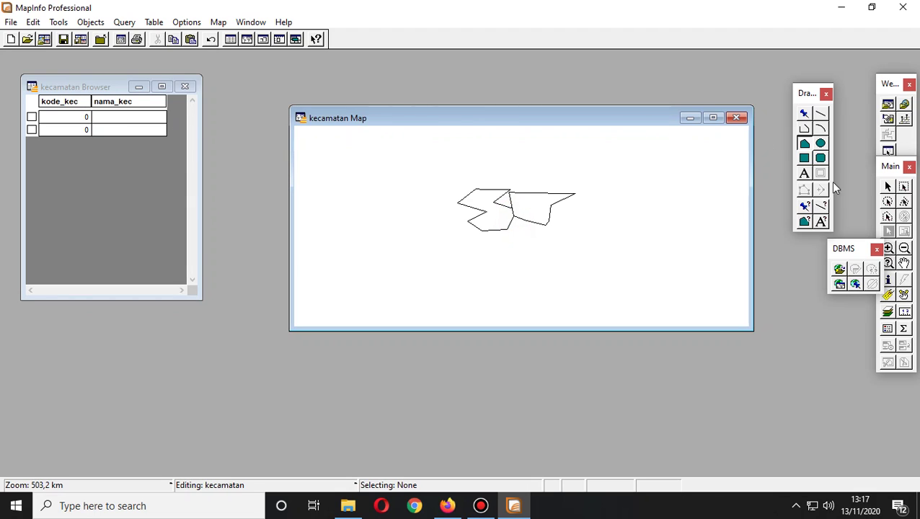
left_click(887, 188)
mouse_move(541, 199)
left_mouse_down()
mouse_move(518, 197)
mouse_move(516, 205)
mouse_move(523, 196)
mouse_move(508, 196)
left_mouse_up()
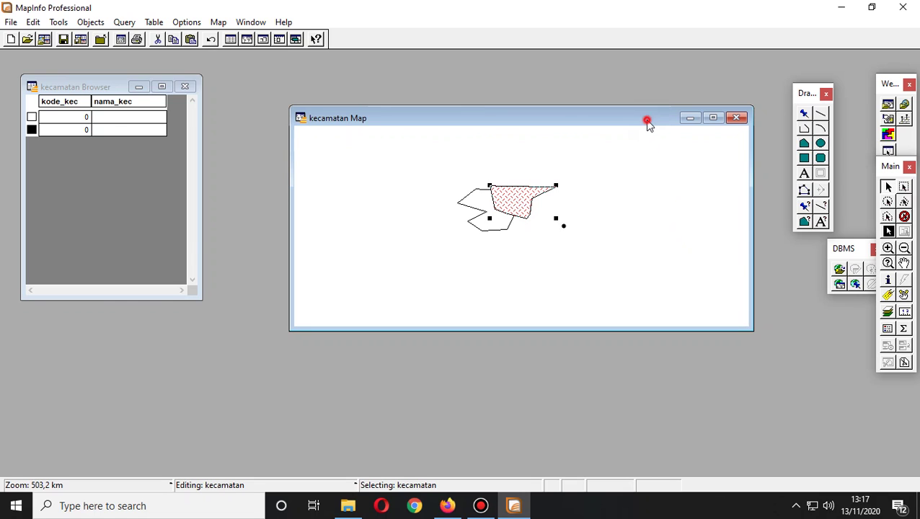
Fill in the two browser records with code 1, name TAWANG and code 2, name CIHIDEUNG.
left_click(78, 119)
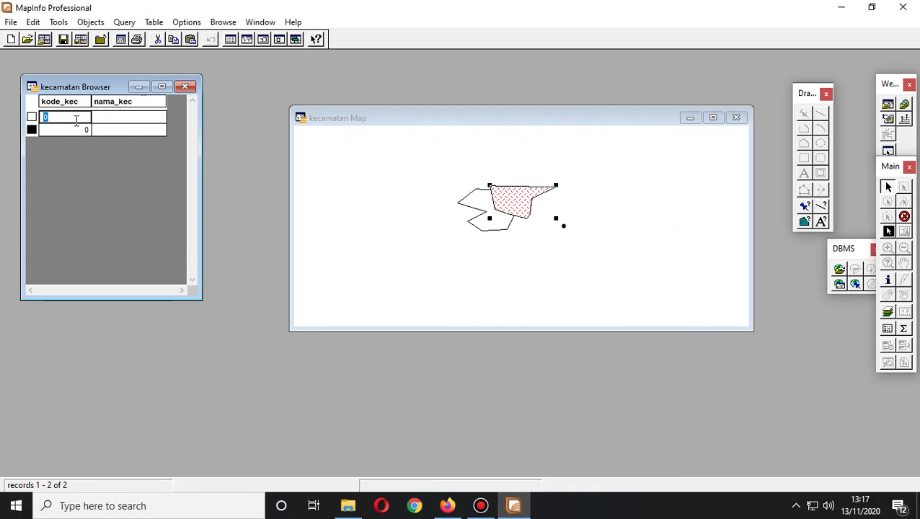
left_click(75, 131)
type("2")
left_click(107, 116)
type("TAWANG")
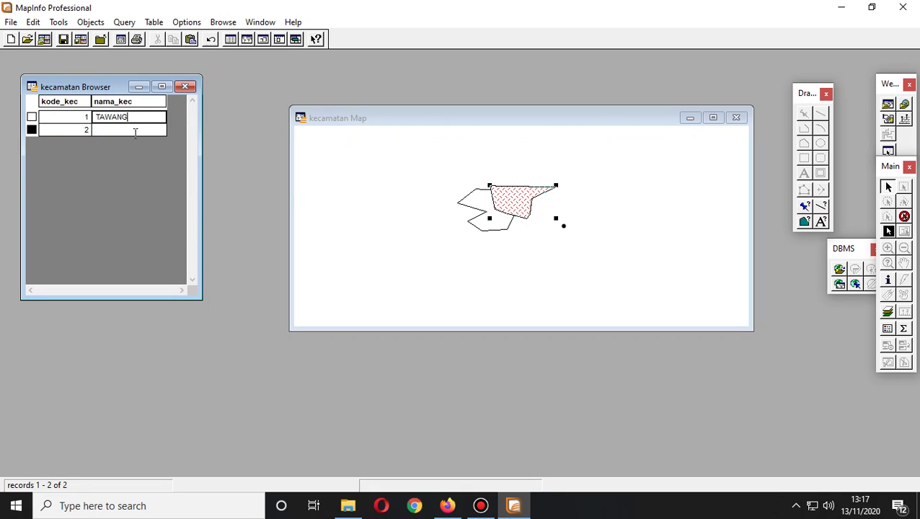
left_click(135, 131)
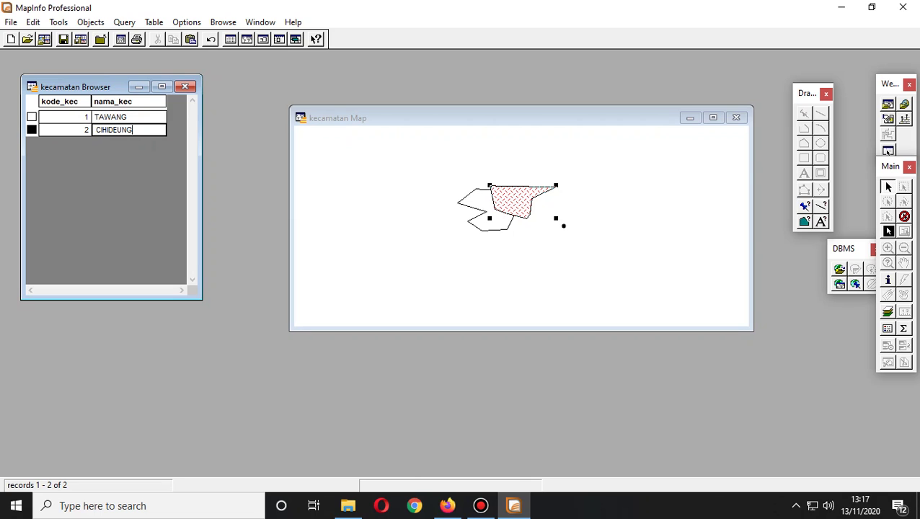
left_click(653, 191)
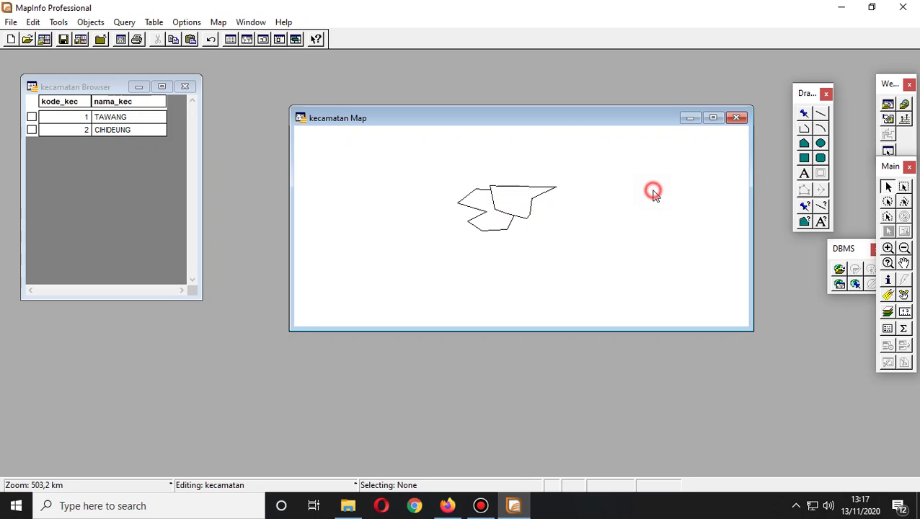
Select each polygon in turn to check which browser record it belongs to, and clear the selection.
left_click(489, 227)
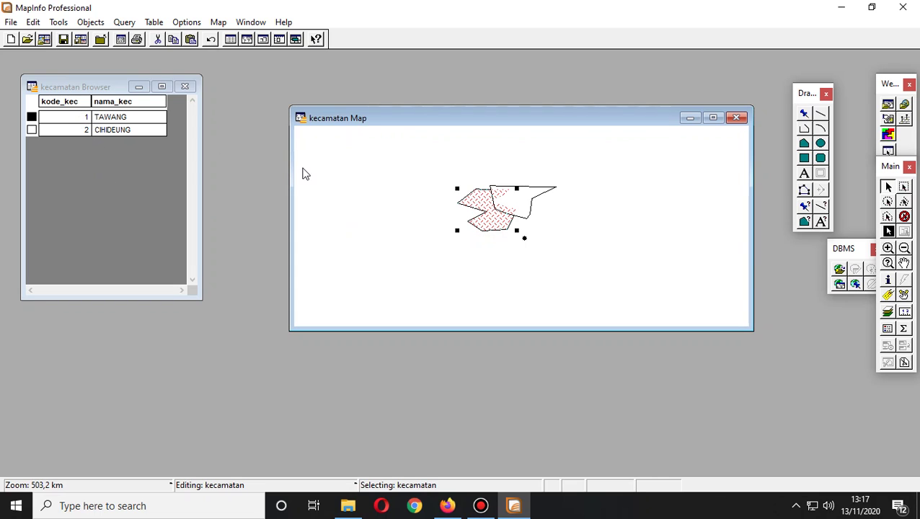
left_click(514, 207)
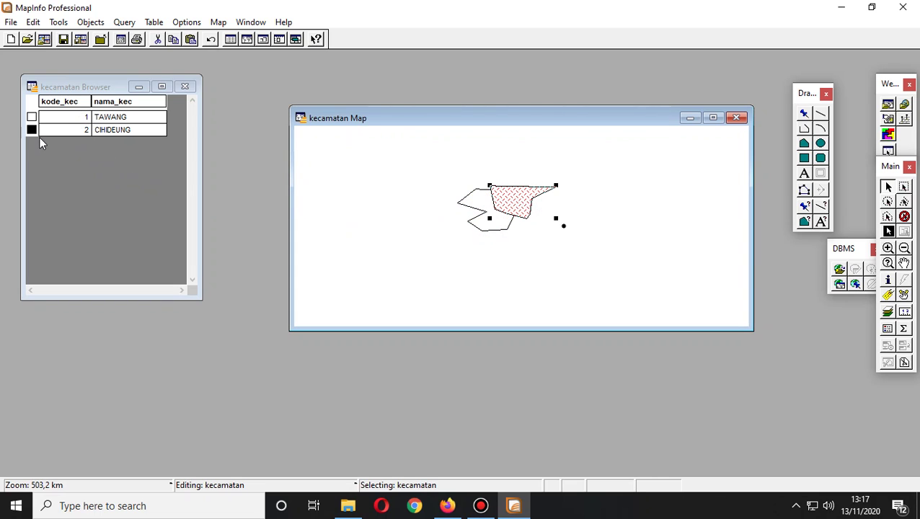
left_click(628, 204)
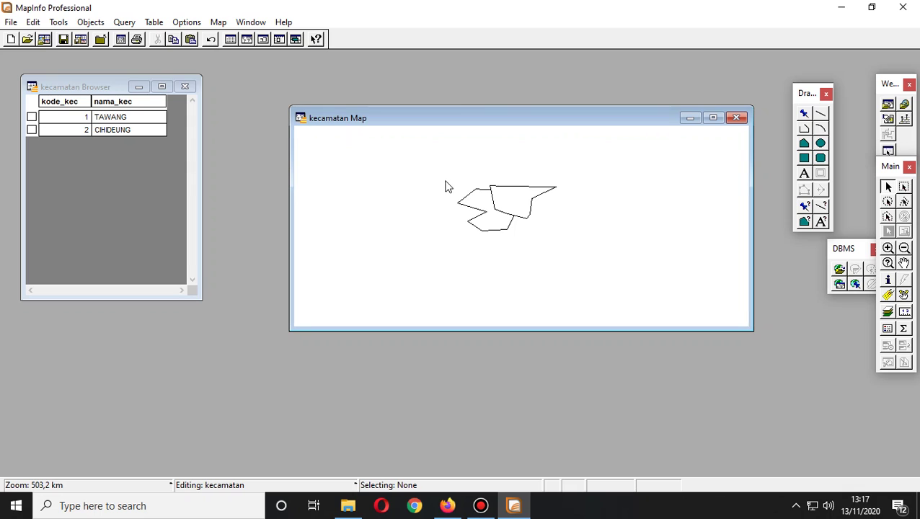
Set the TAWANG region's fill foreground colour to light red in its region style.
double_click(476, 205)
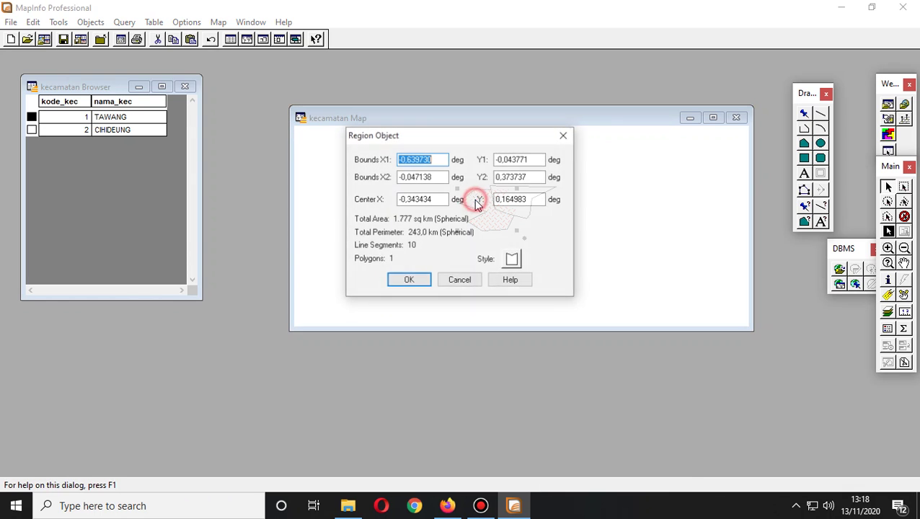
left_click(510, 259)
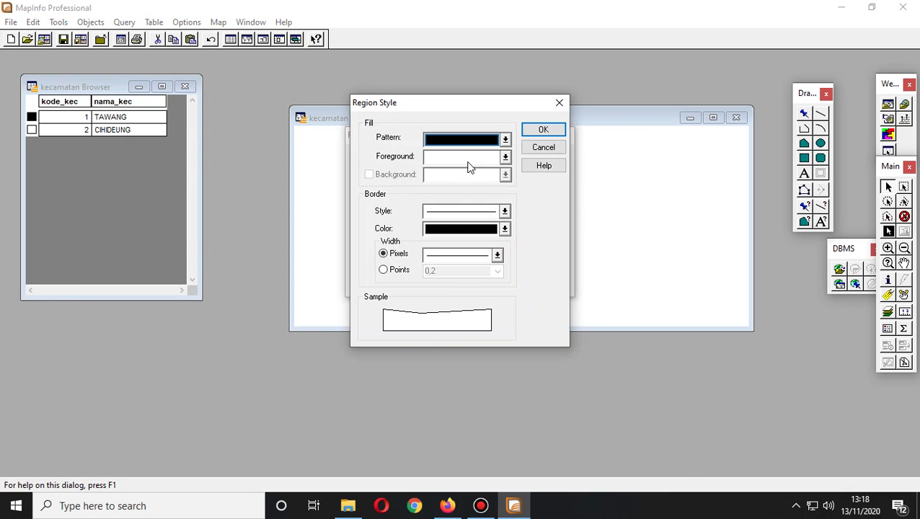
left_click(469, 168)
left_click(493, 241)
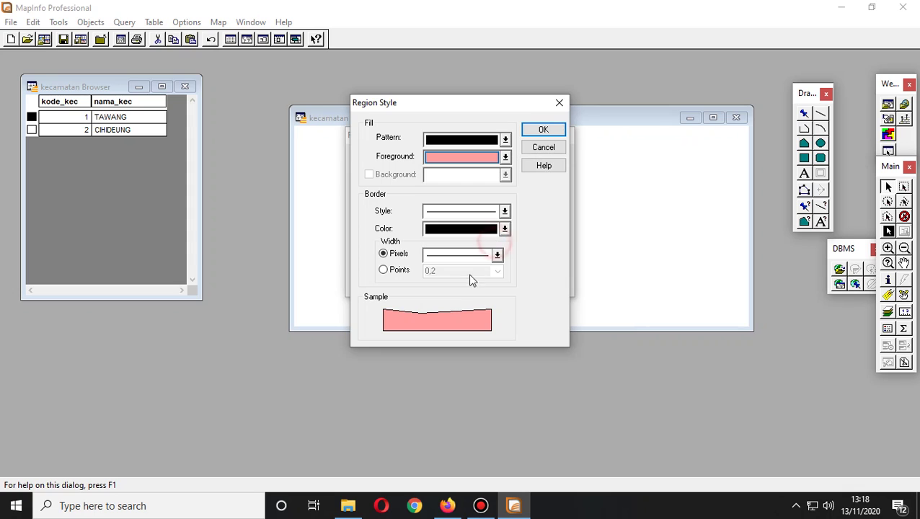
left_click(544, 129)
left_click(421, 279)
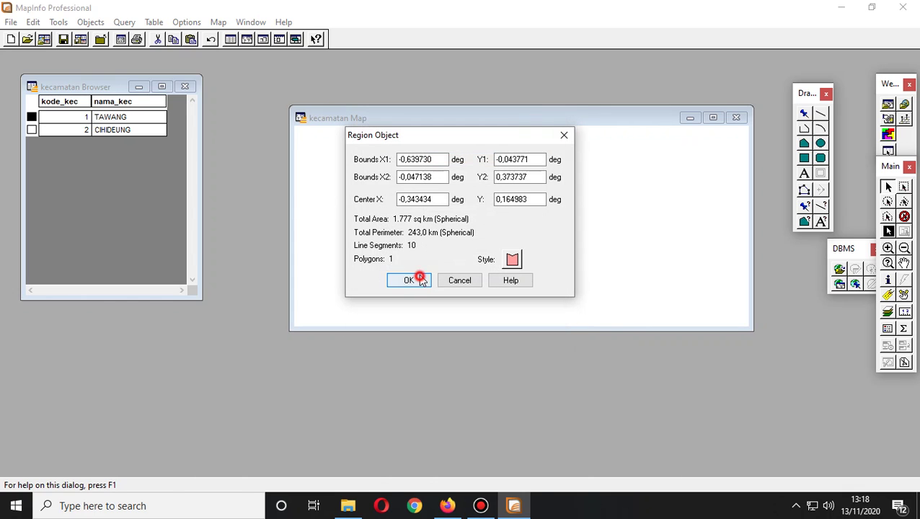
Set the CIHIDEUNG region's fill foreground colour to light blue in its region style.
double_click(526, 194)
left_click(511, 260)
left_click(459, 162)
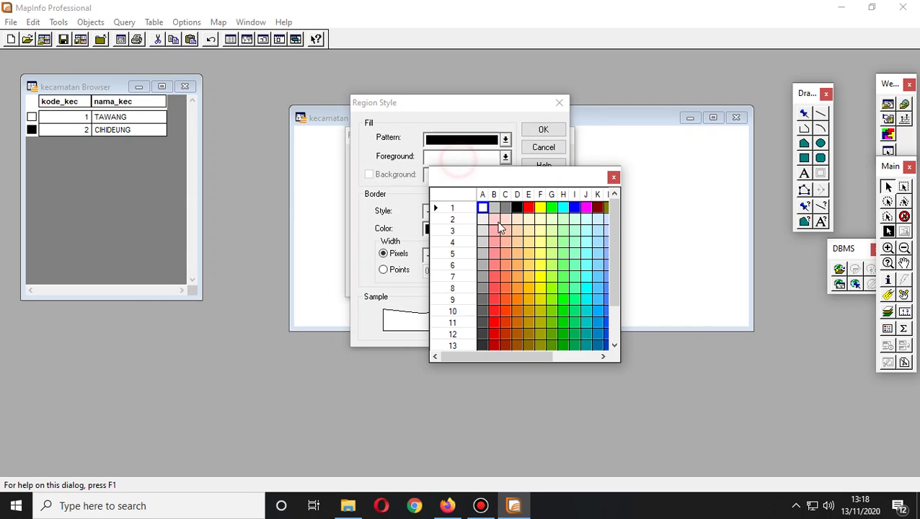
left_click(600, 231)
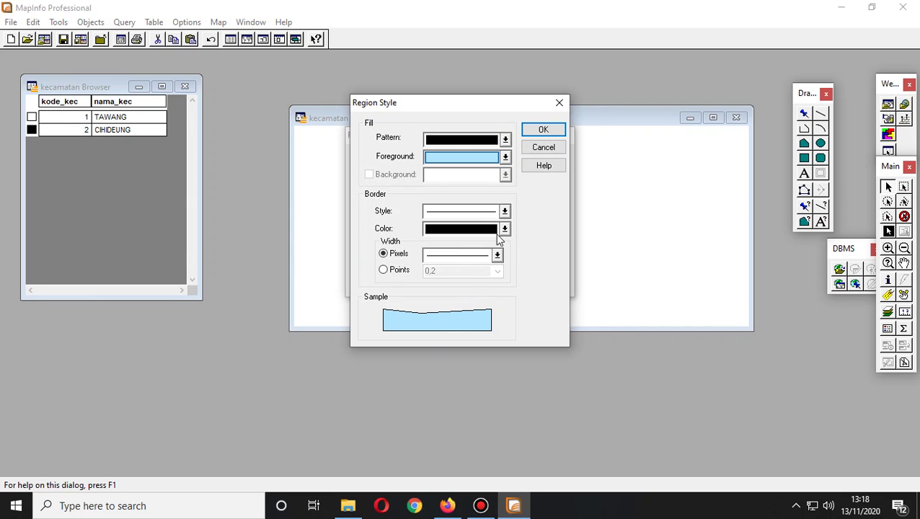
left_click(546, 129)
left_click(418, 281)
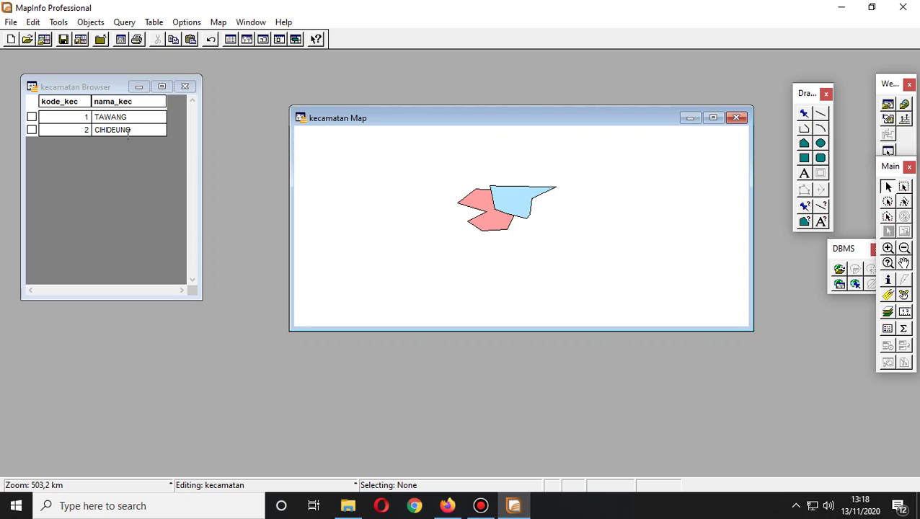
Turn on automatic labels for the kecamatan layer in Layer Control and close it.
right_click(397, 174)
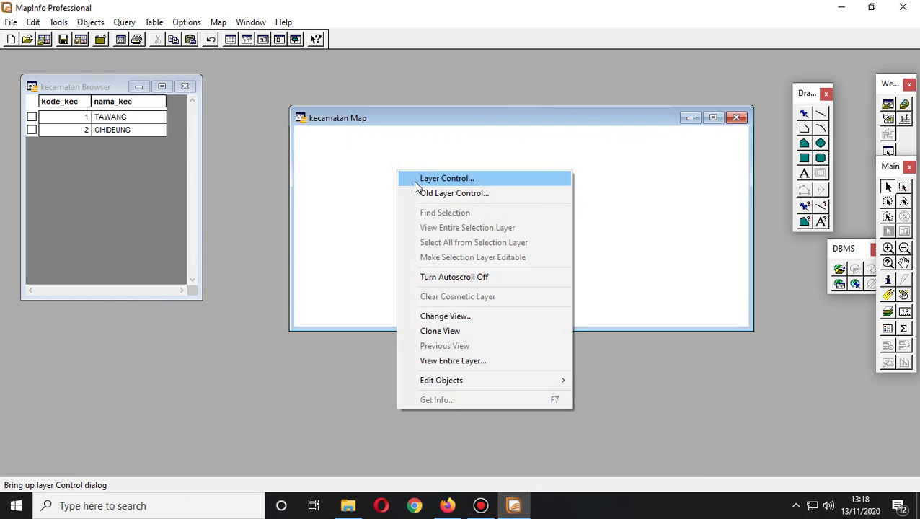
right_click(361, 161)
left_click(372, 164)
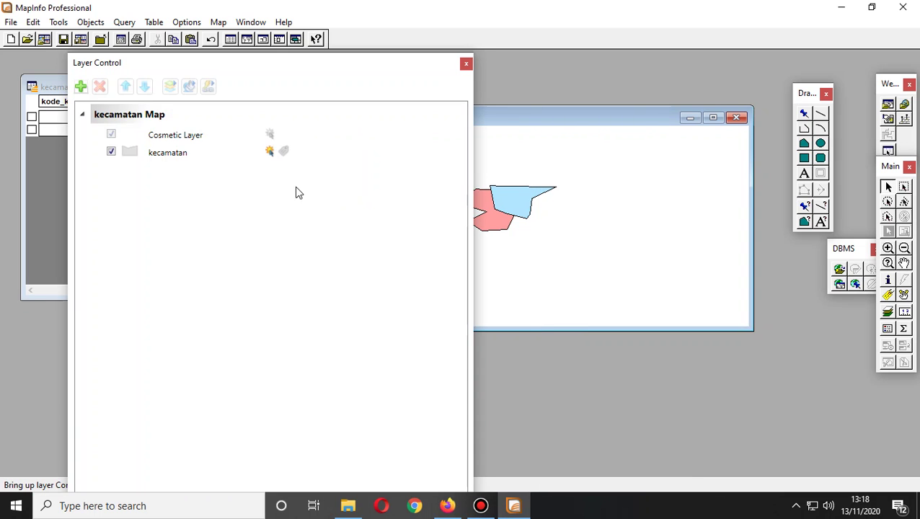
left_click(285, 151)
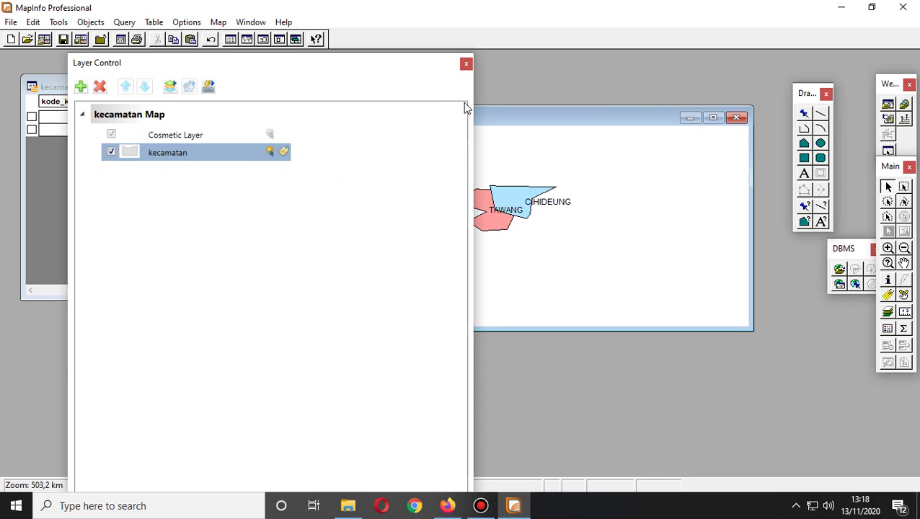
left_click(467, 64)
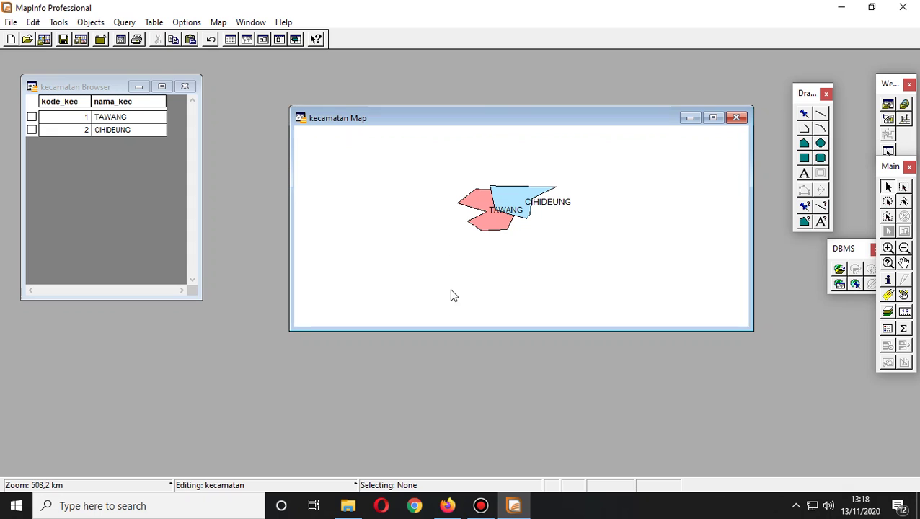
Close all open tables, saving all changes to the kecamatan table.
left_click(11, 21)
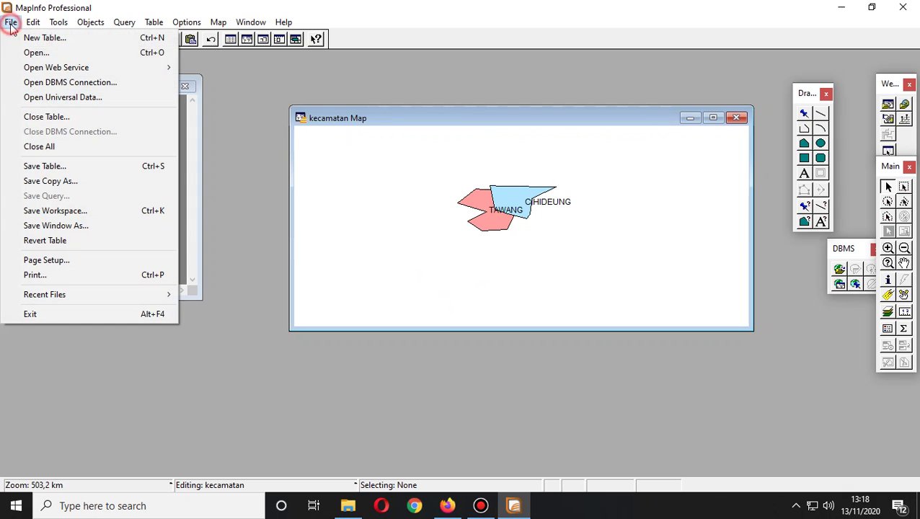
left_click(42, 148)
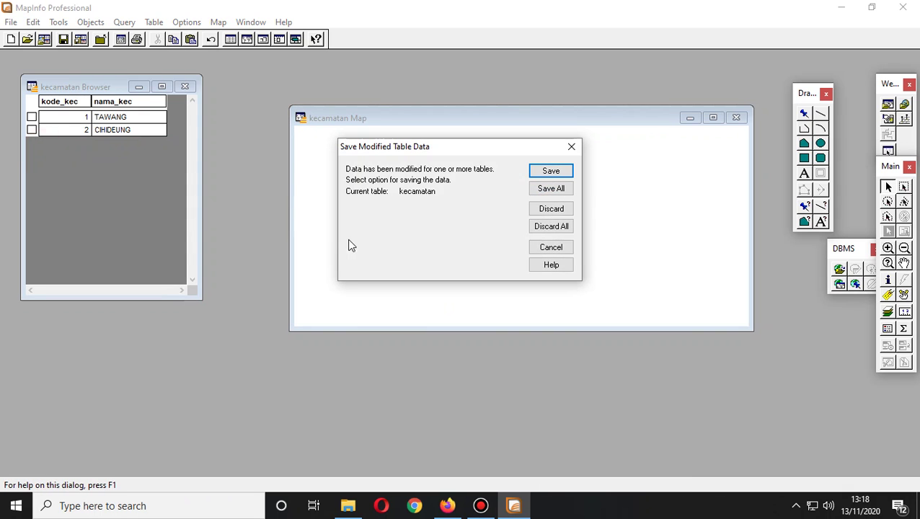
left_click(555, 191)
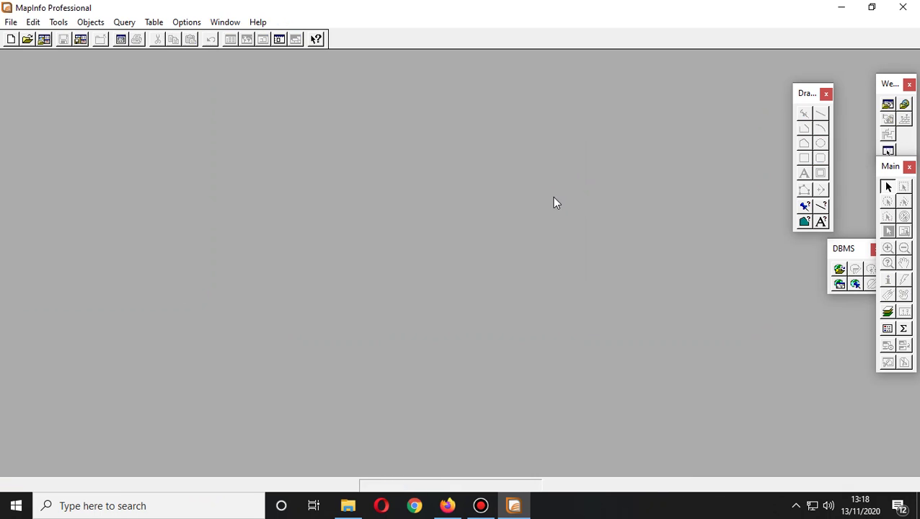
Switch to File Explorer and open kecamatan.TAB from the KOTA folder inside SIG in MapInfo.
left_click(349, 505)
left_click(202, 107)
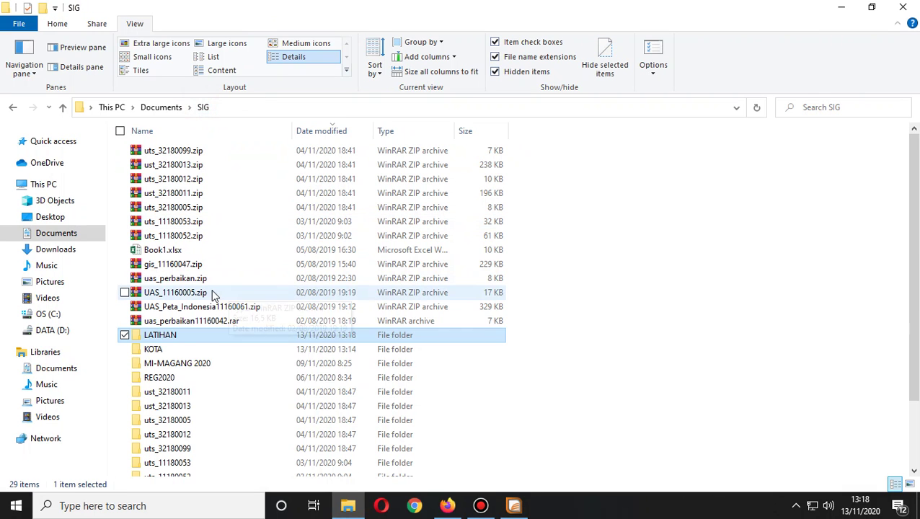
double_click(180, 351)
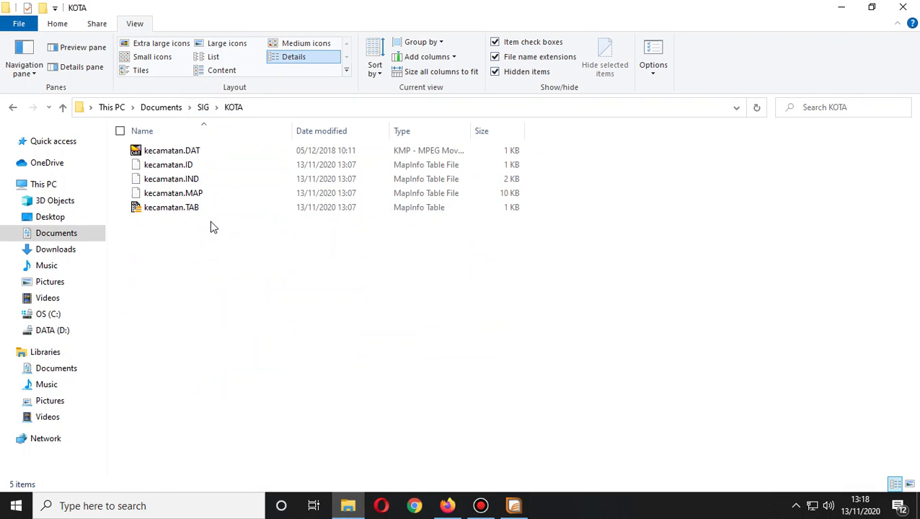
double_click(209, 209)
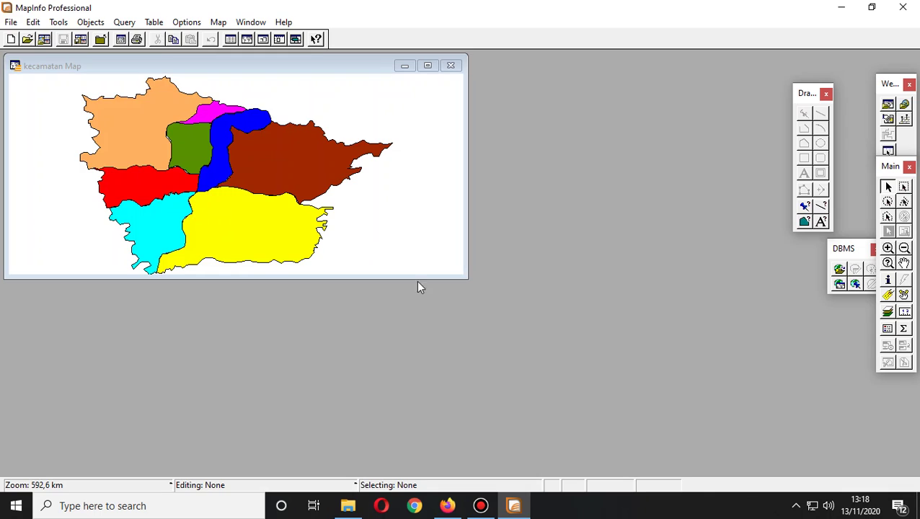
Enlarge the kecamatan map window and turn on automatic labels for the kecamatan layer in Layer Control.
left_click_drag(464, 277, 719, 468)
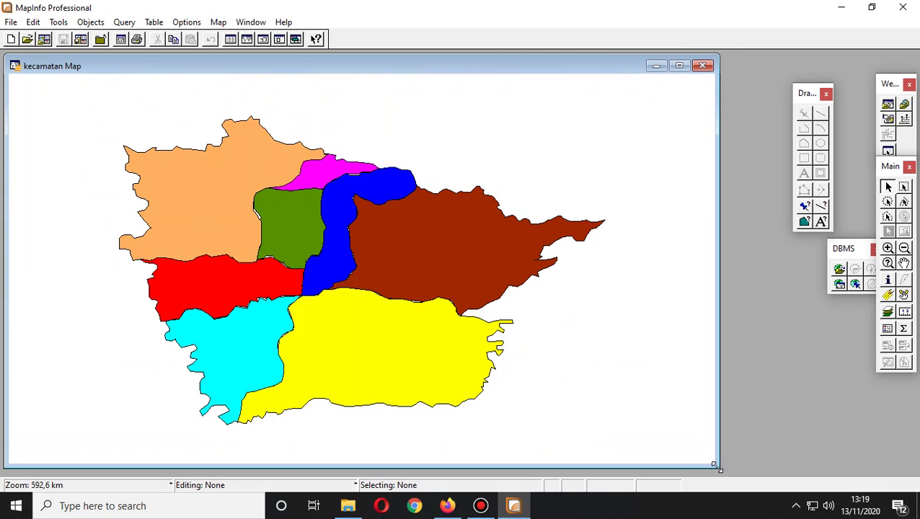
right_click(511, 124)
left_click(525, 132)
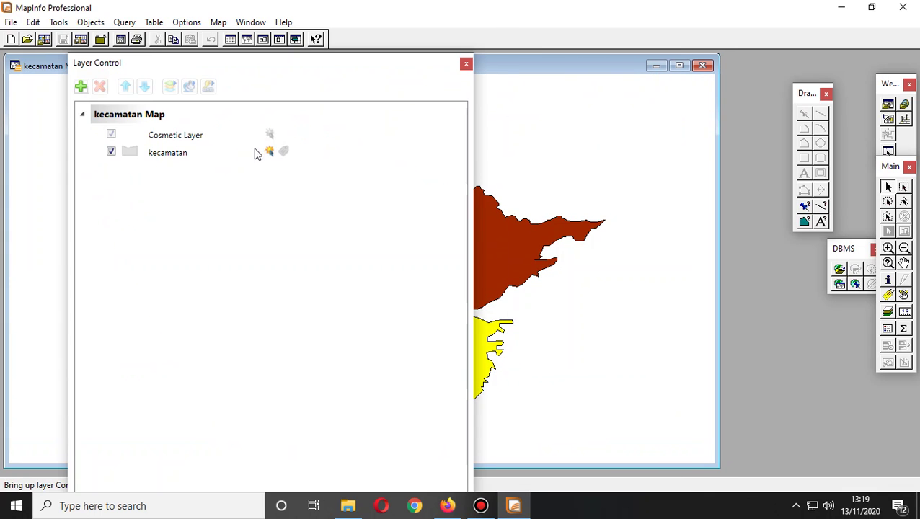
left_click(285, 150)
left_click(466, 63)
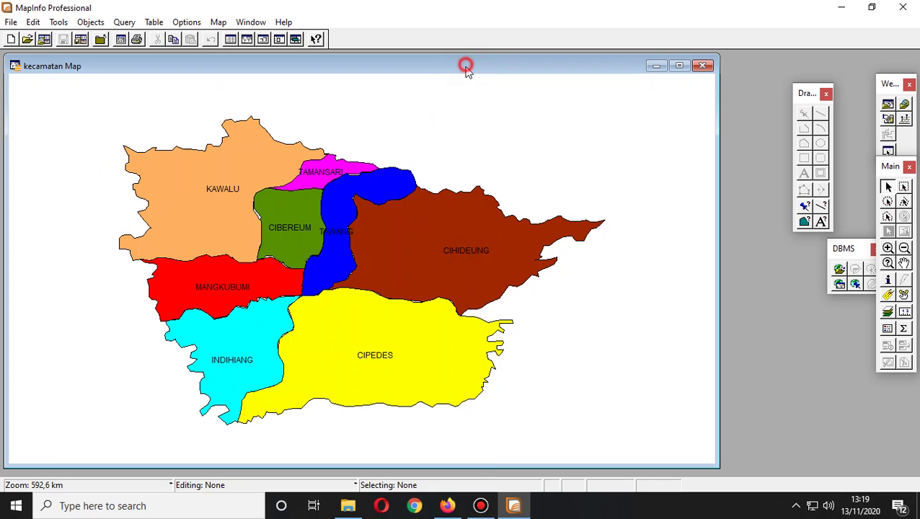
Open a browser window for the kecamatan table, narrow it, and arrange the map window beside it.
left_click_drag(342, 68, 510, 66)
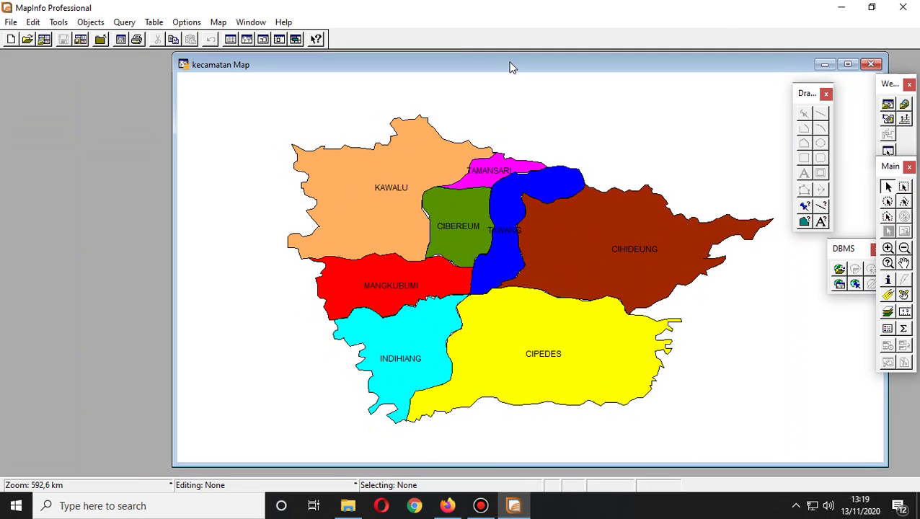
left_click(252, 23)
left_click(261, 38)
left_click(159, 88)
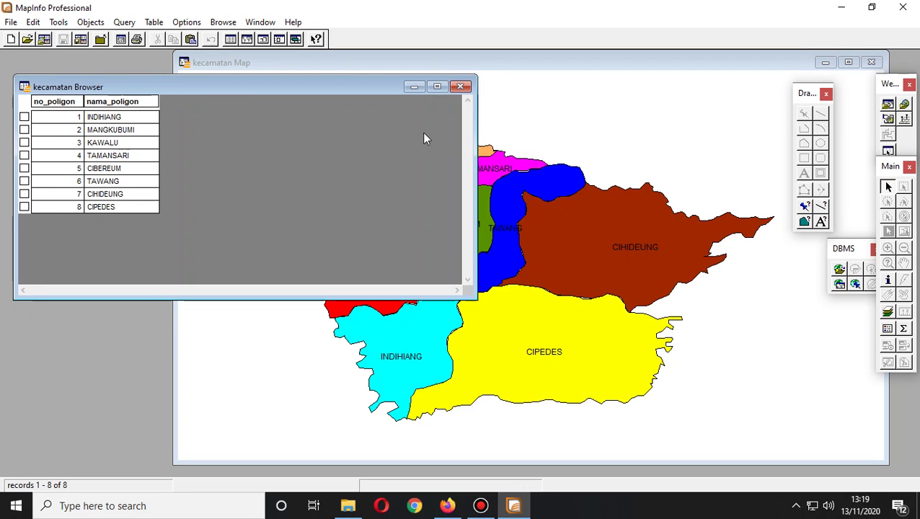
left_click_drag(473, 137, 191, 165)
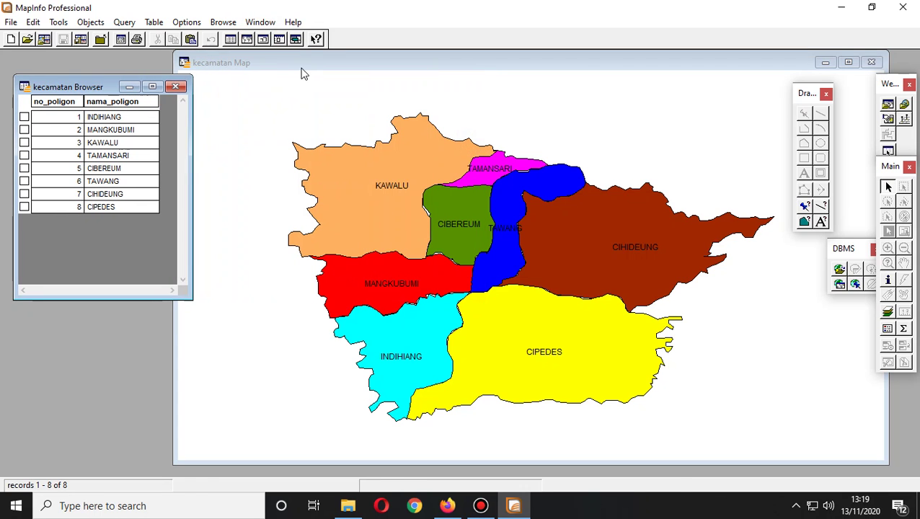
left_click_drag(296, 67, 329, 71)
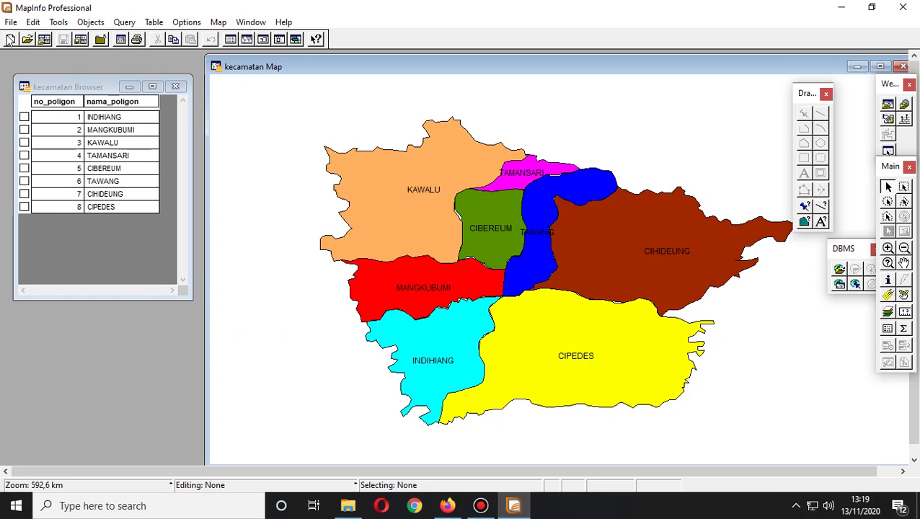
Start a new table with its own map window and define the Integer fields id_masjid and kode_kec.
left_click(12, 22)
left_click(18, 36)
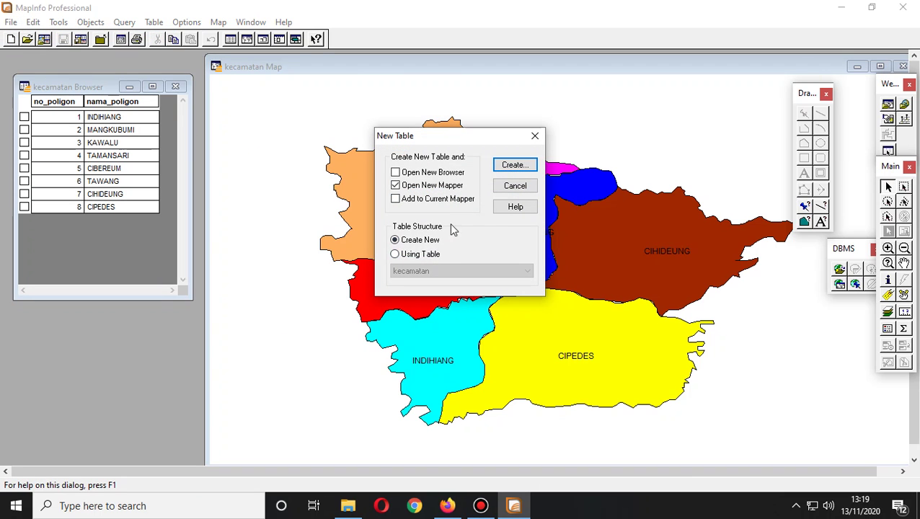
left_click(515, 165)
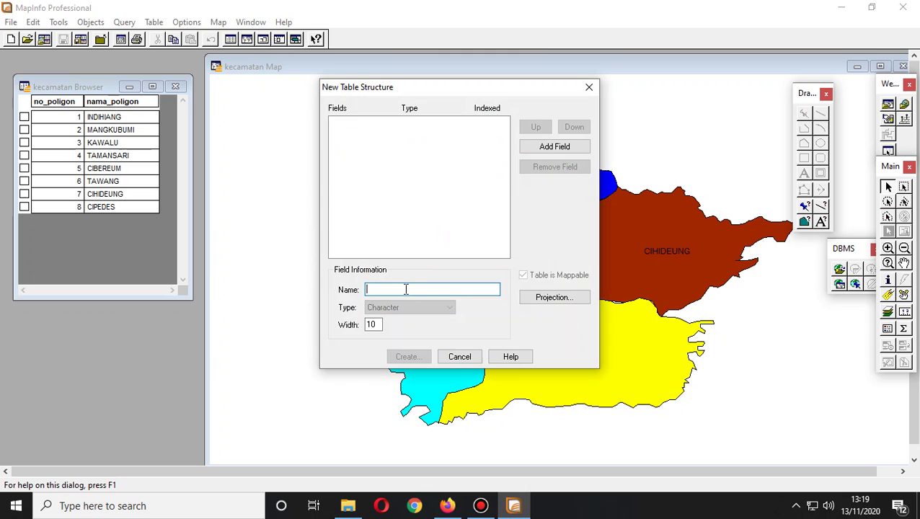
type("id_masjid")
left_click(399, 311)
left_click(404, 329)
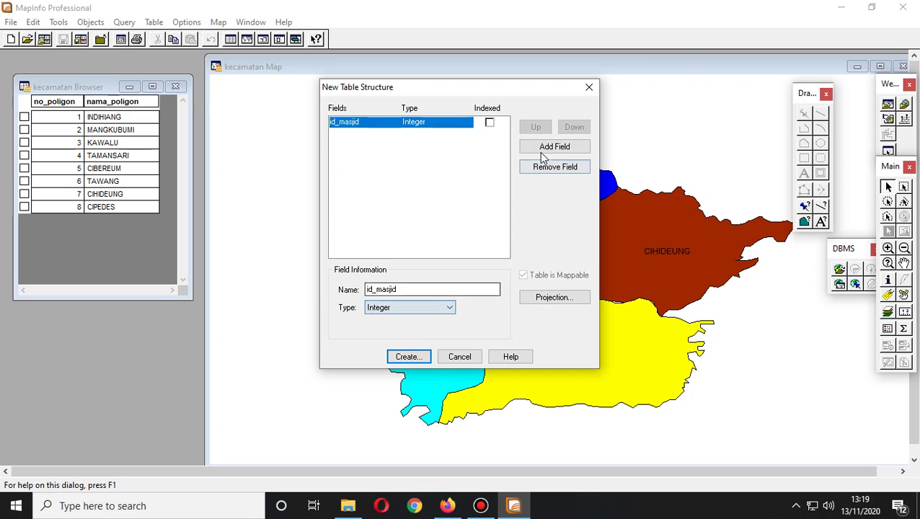
left_click(541, 147)
type("kode_kec")
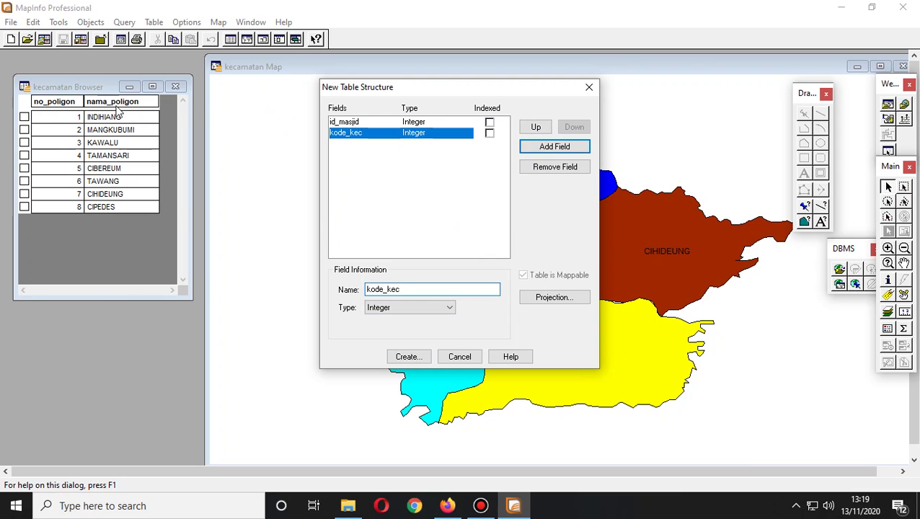
Add a Character field named nama_masjid, set its width, and proceed to create the table.
left_click(540, 148)
type("nama_masjid")
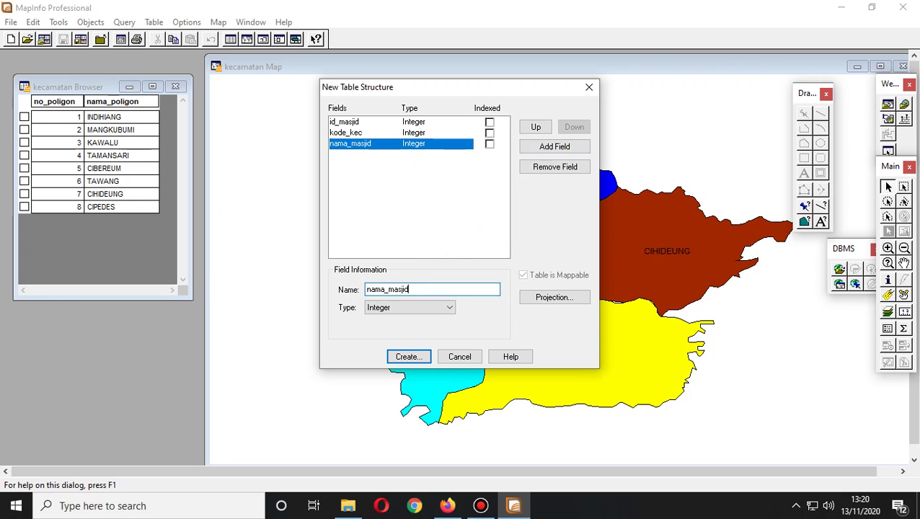
key("Tab")
key("Up")
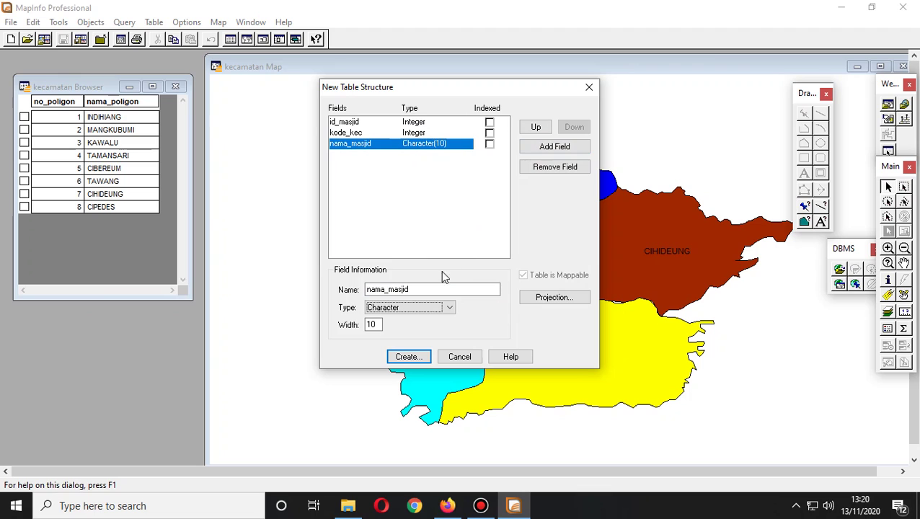
key("Tab")
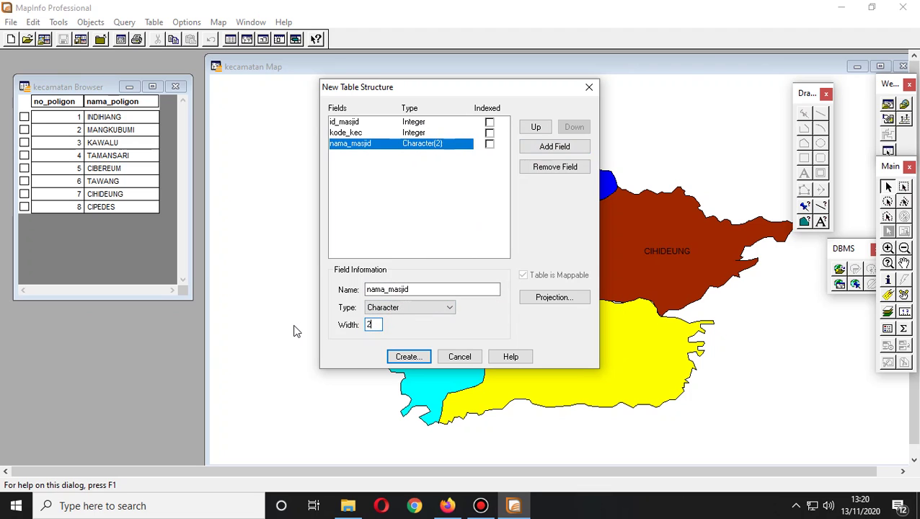
left_click(408, 356)
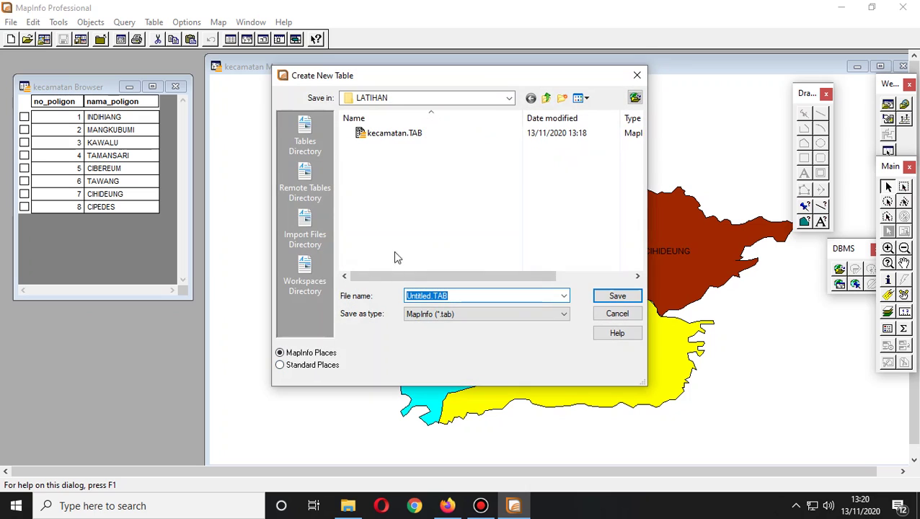
Save the new table as masjid.TAB in the LATIHAN folder.
left_click(417, 296)
left_click_drag(427, 295, 397, 303)
key("BackSpace")
key("Delete")
type("masjid")
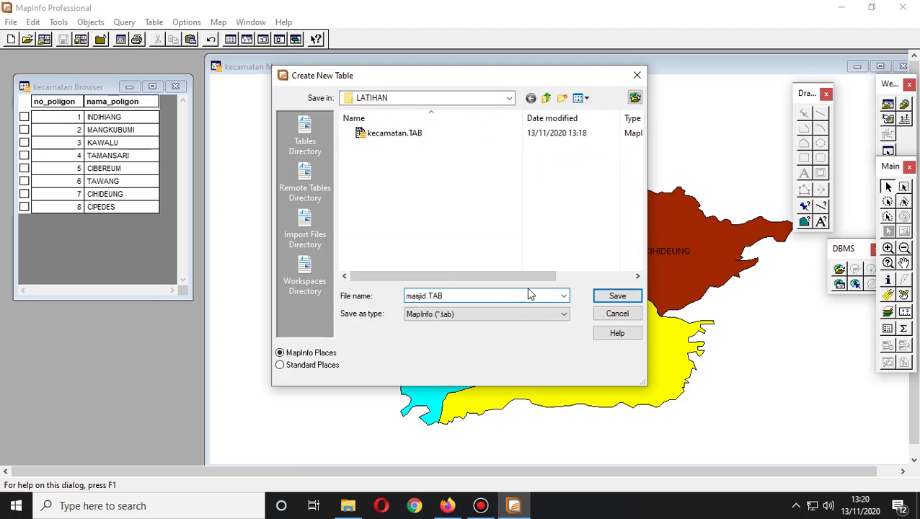
left_click(620, 297)
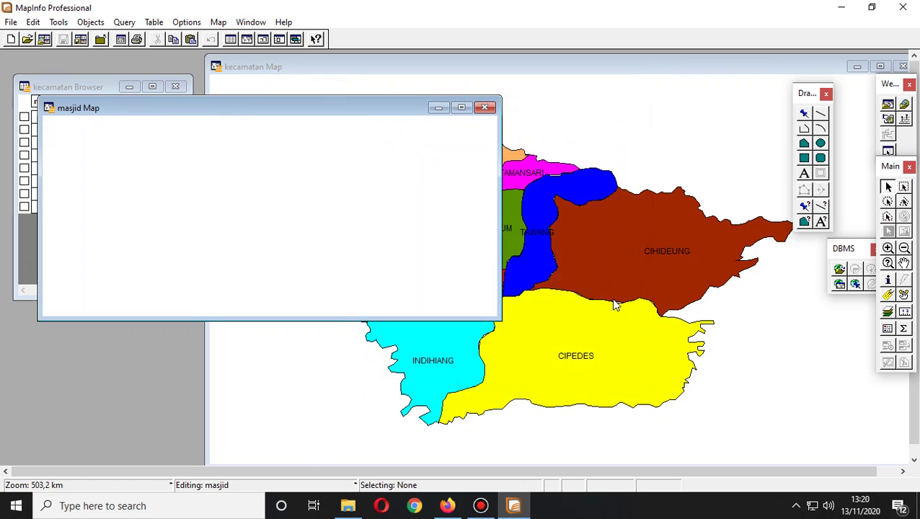
Switch to File Explorer to check the KOTA folder for the masjid table files, and return to MapInfo.
left_click(348, 505)
left_click(313, 380)
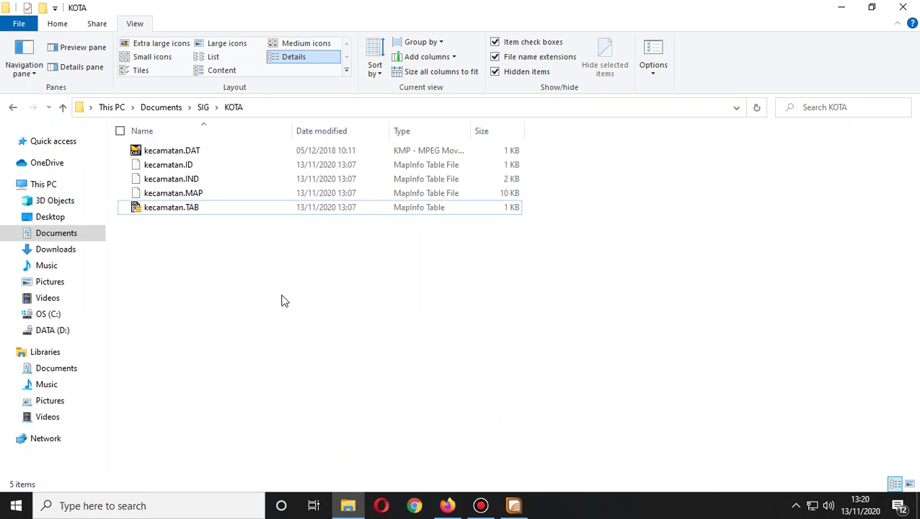
left_click(514, 505)
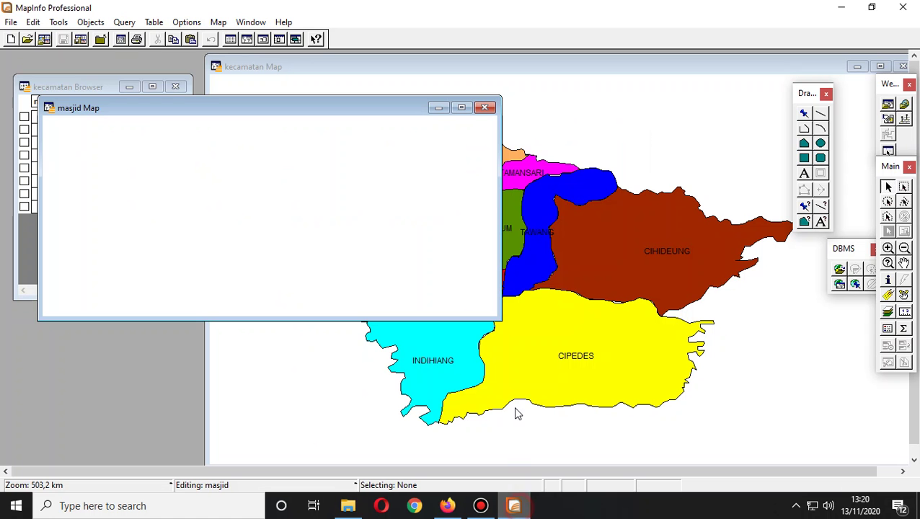
left_click(11, 23)
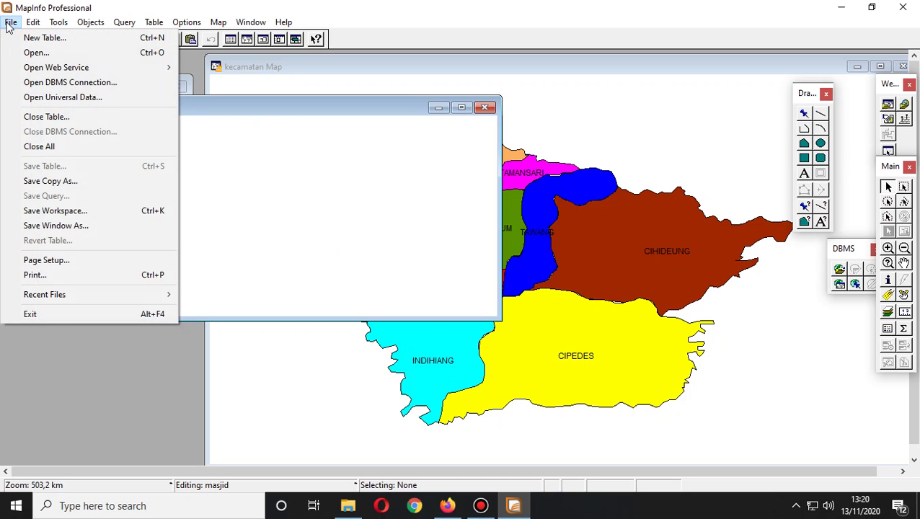
left_click(93, 182)
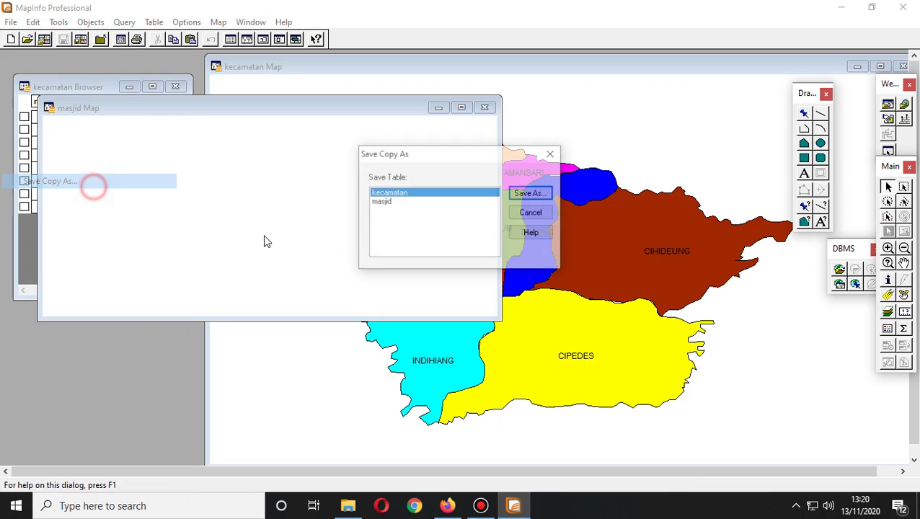
left_click(543, 214)
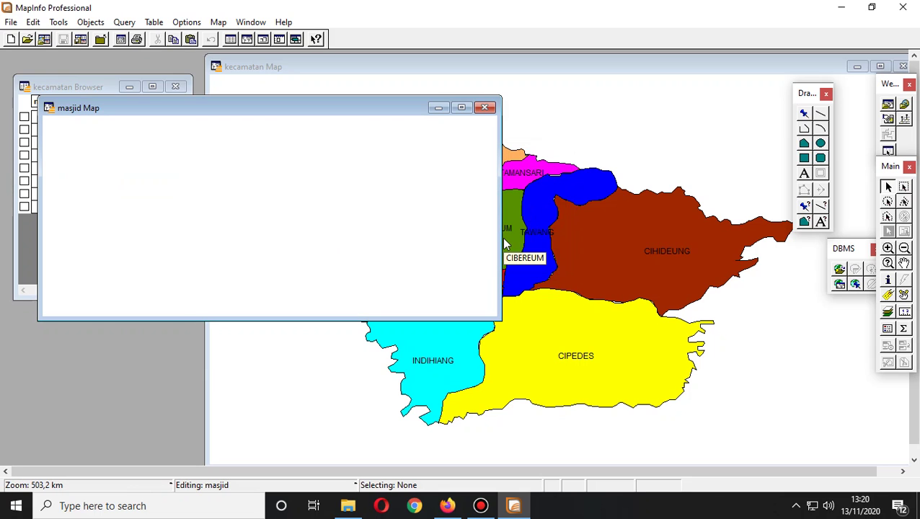
Switch to File Explorer, check the LATIHAN folder inside SIG for the masjid table files, and return to MapInfo.
left_click(347, 508)
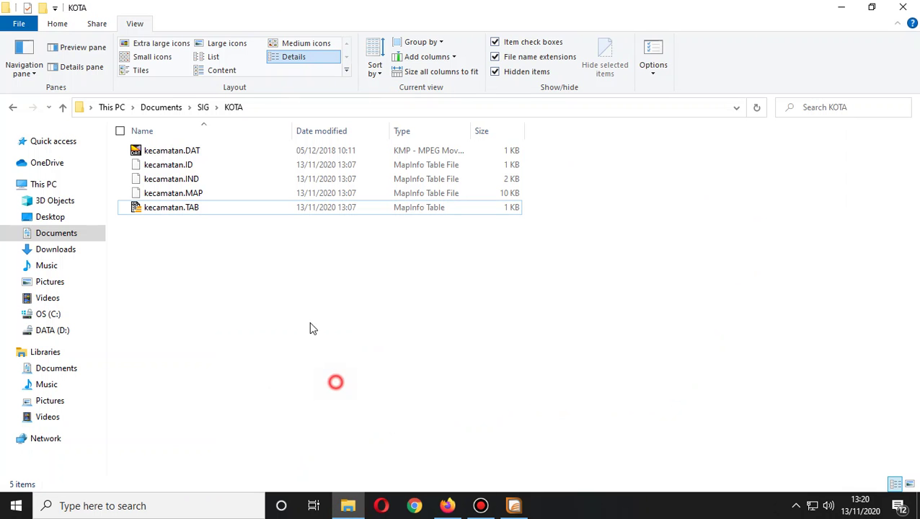
left_click(205, 107)
double_click(190, 332)
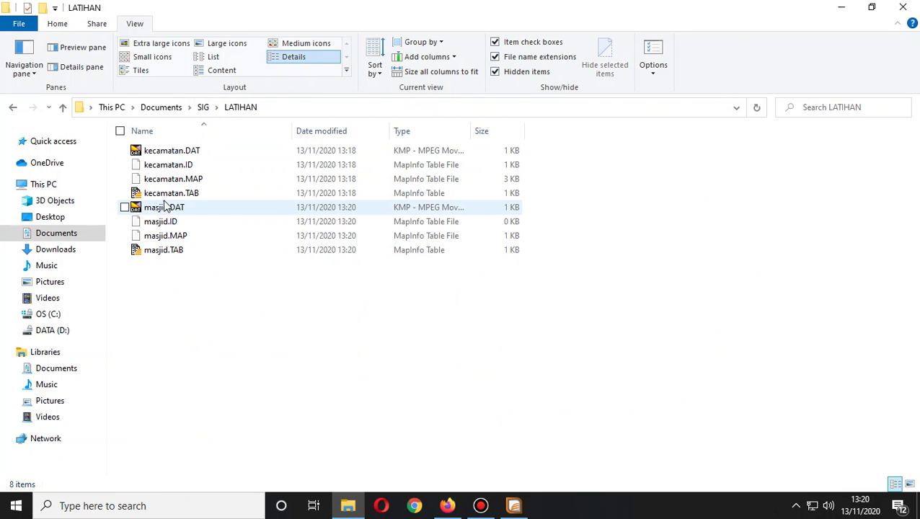
left_click(514, 506)
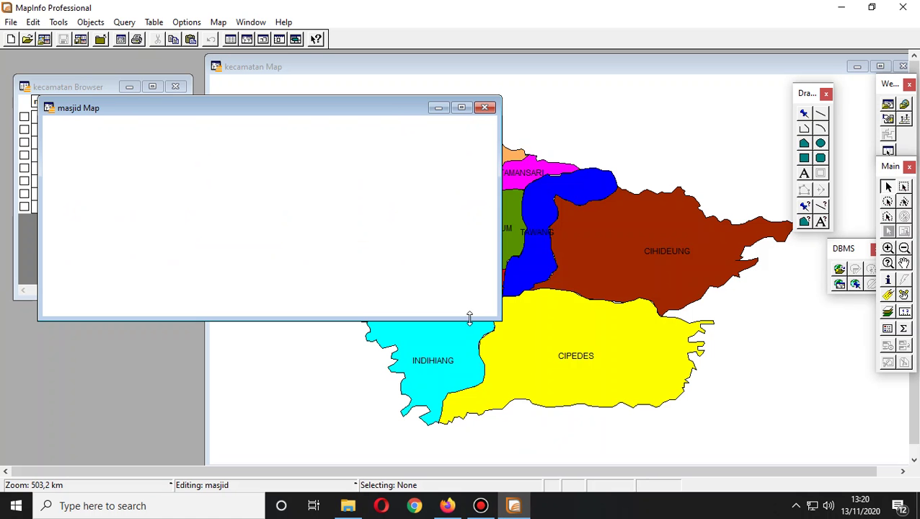
Close the empty masjid map window and close the masjid table.
left_click(488, 110)
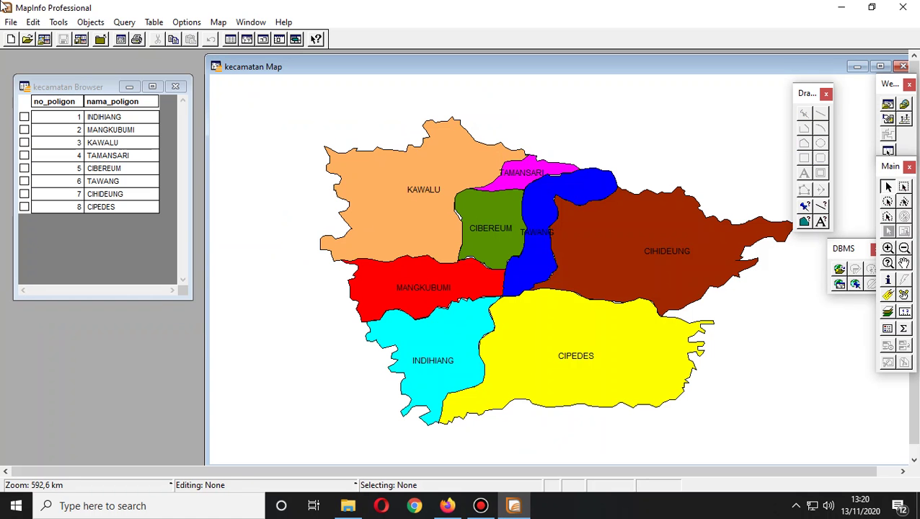
left_click(11, 22)
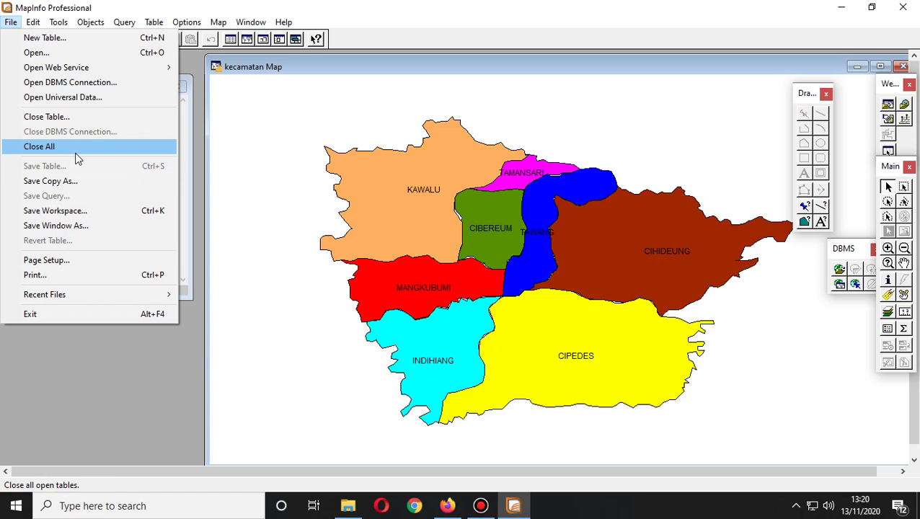
left_click(119, 117)
left_click(397, 199)
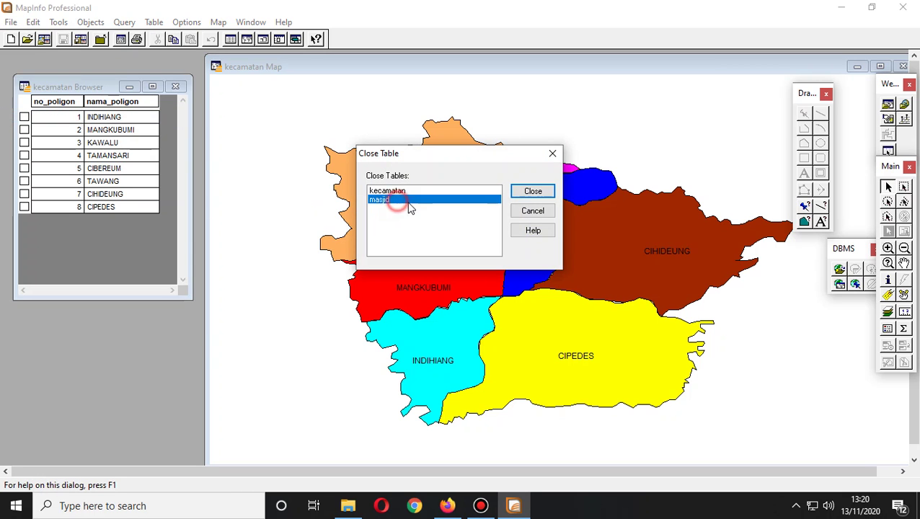
left_click(533, 191)
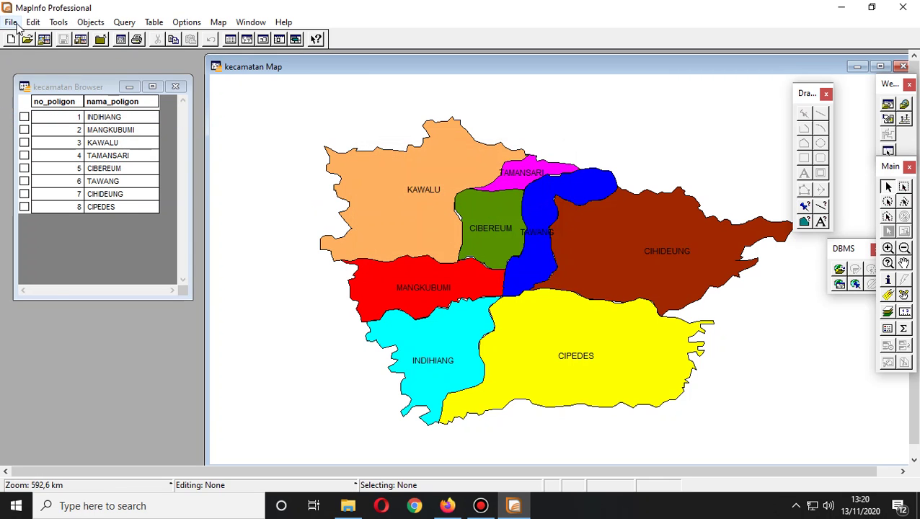
Start a new table structure and define id_masjid and kode_kec as Integer fields.
left_click(11, 22)
left_click(29, 38)
left_click(513, 168)
left_click(449, 291)
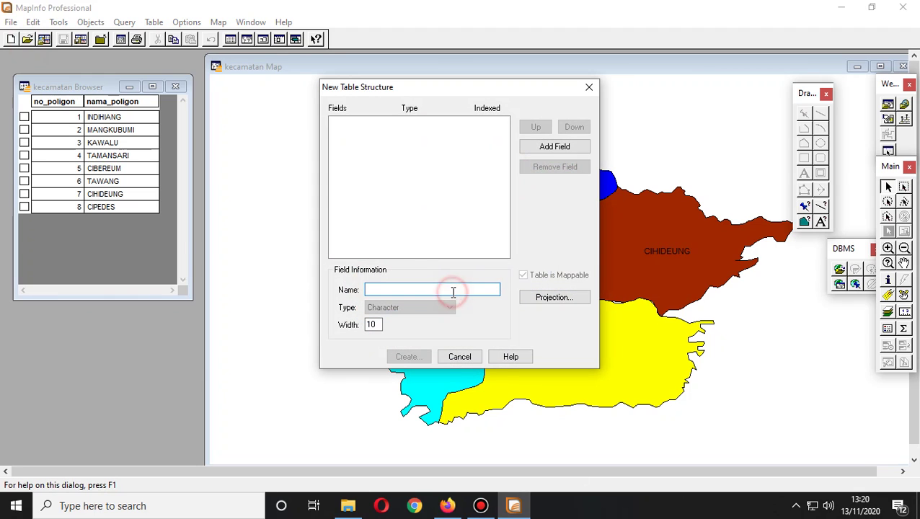
type("id_masjid")
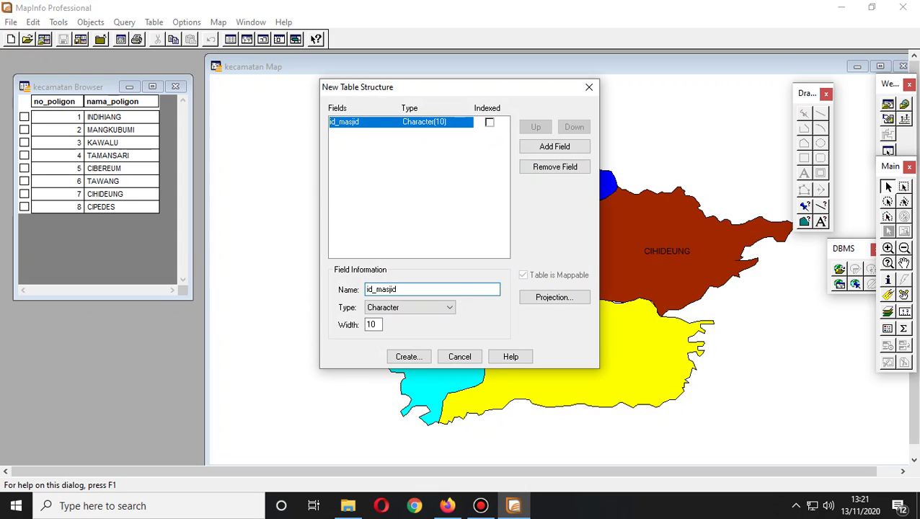
left_click(430, 306)
left_click(421, 325)
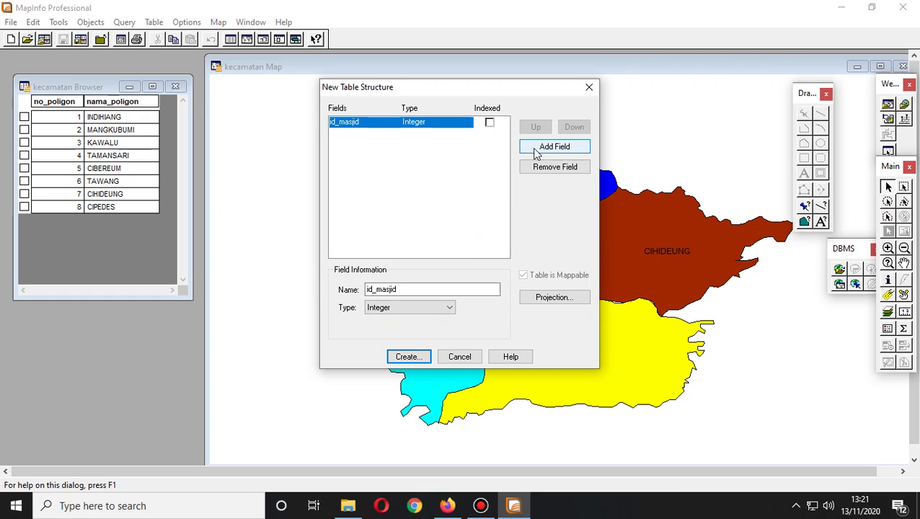
left_click(537, 148)
type("kode_kec")
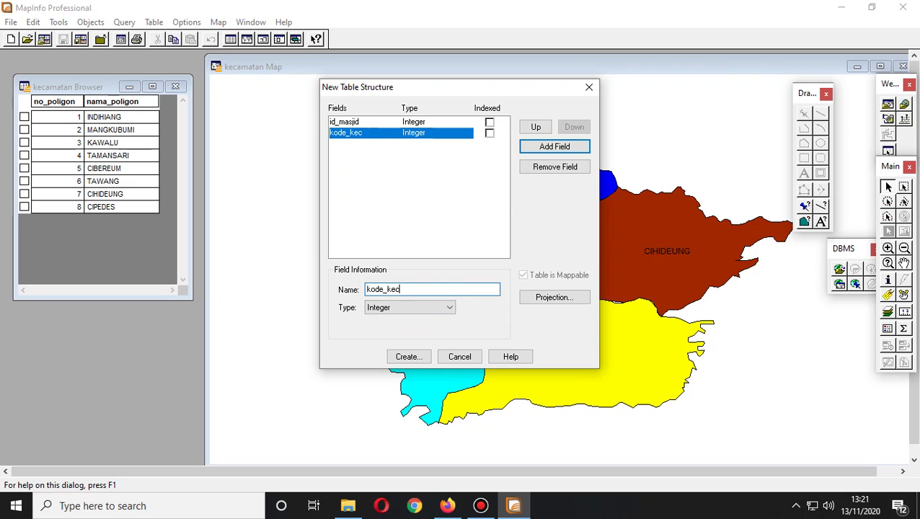
Add a nama_masjid field of type Character to the new table structure.
left_click(538, 147)
type("nama_masjid")
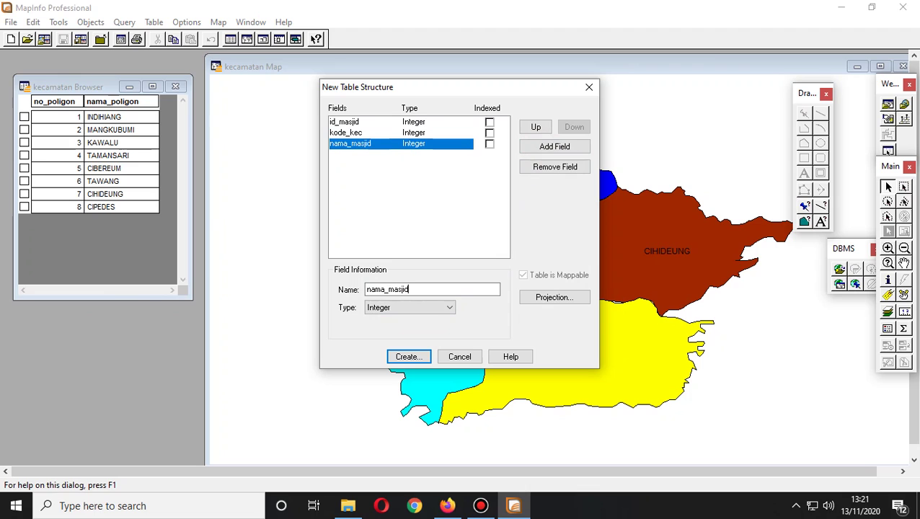
left_click(376, 308)
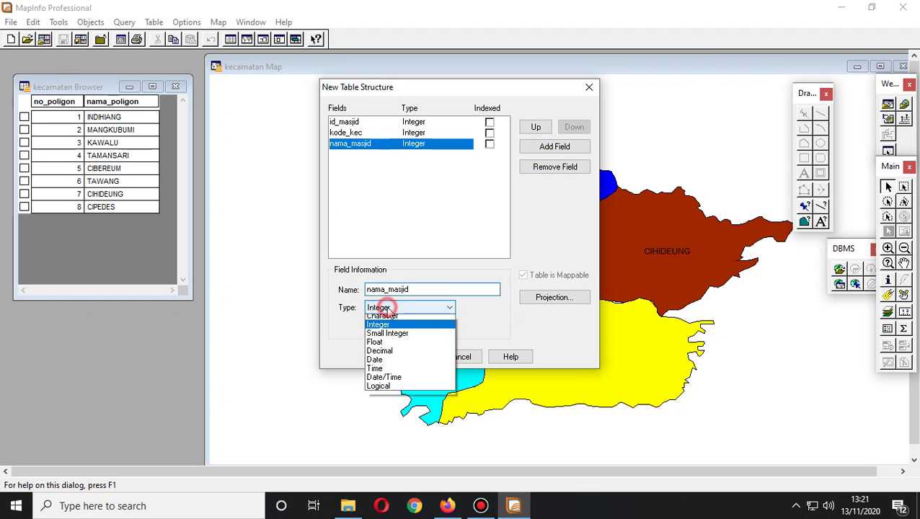
left_click(409, 322)
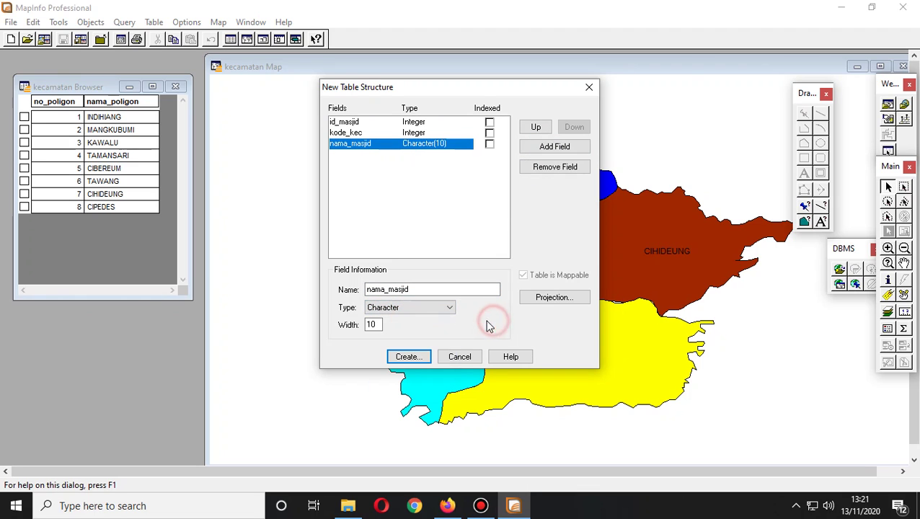
Create the table and save it as masjid.TAB in the KOTA folder inside SIG.
left_click(422, 357)
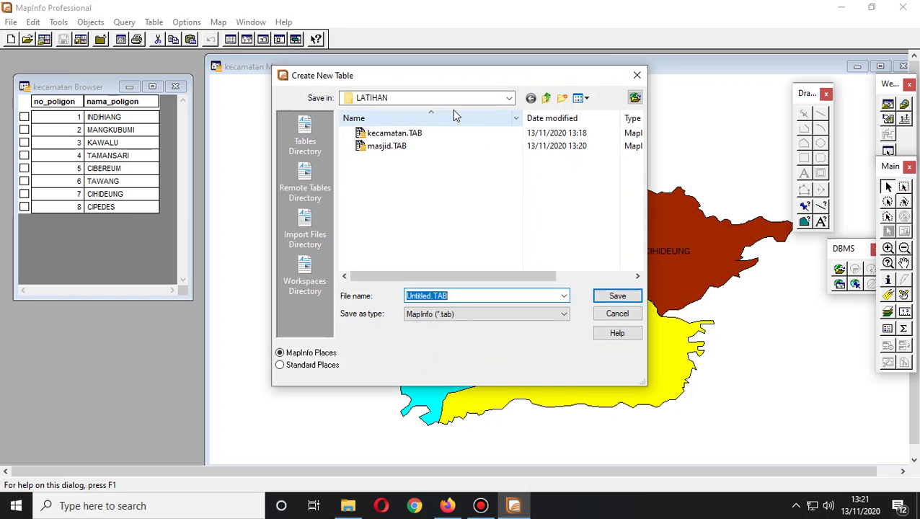
left_click(547, 98)
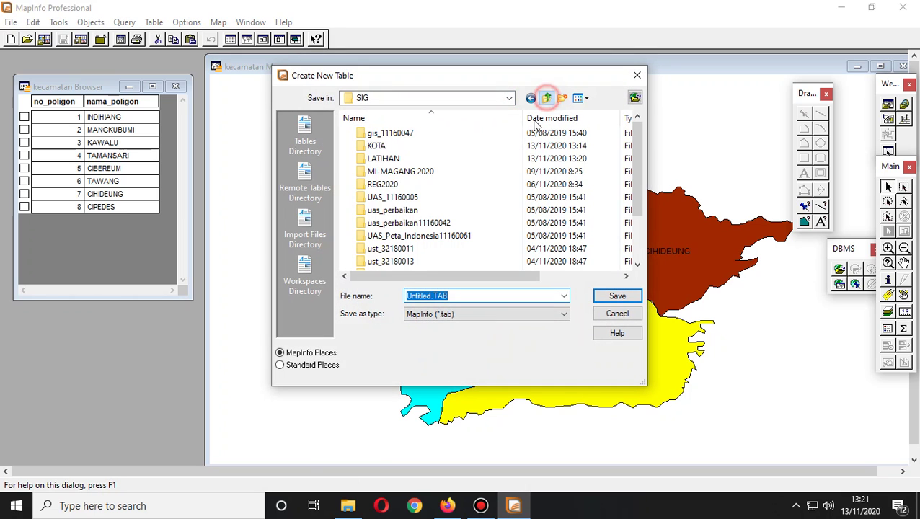
double_click(409, 145)
double_click(421, 295)
left_click(422, 296)
left_click(431, 296)
double_click(431, 296)
type("masjid")
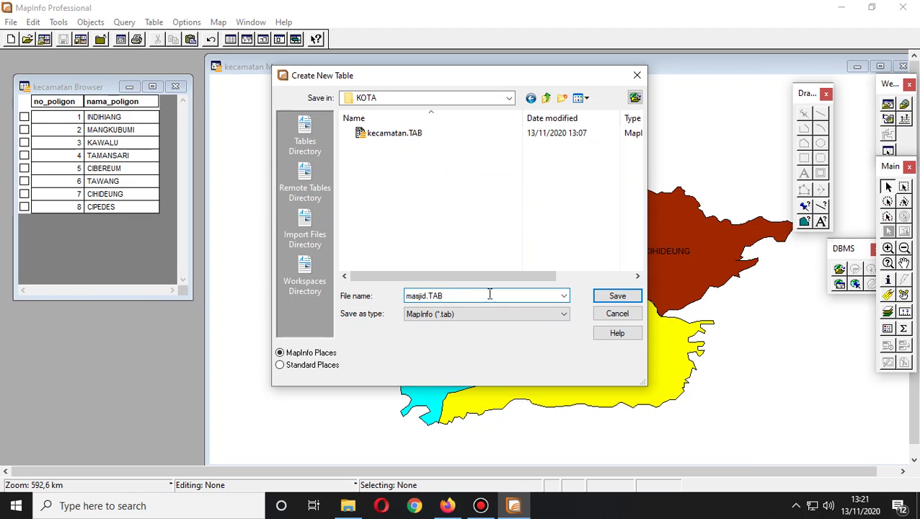
left_click(598, 298)
Switch to File Explorer, check the KOTA folder inside SIG for the new masjid files, and return to MapInfo.
left_click(347, 505)
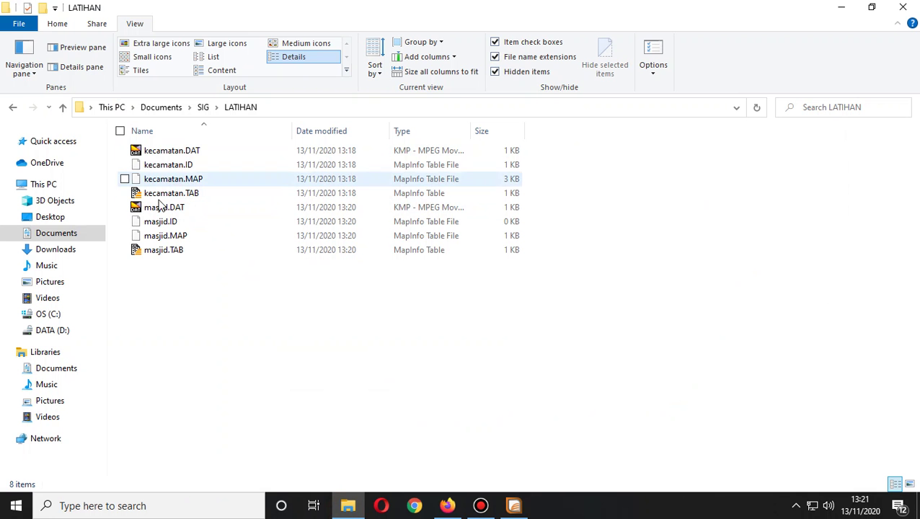
left_click(201, 108)
double_click(176, 336)
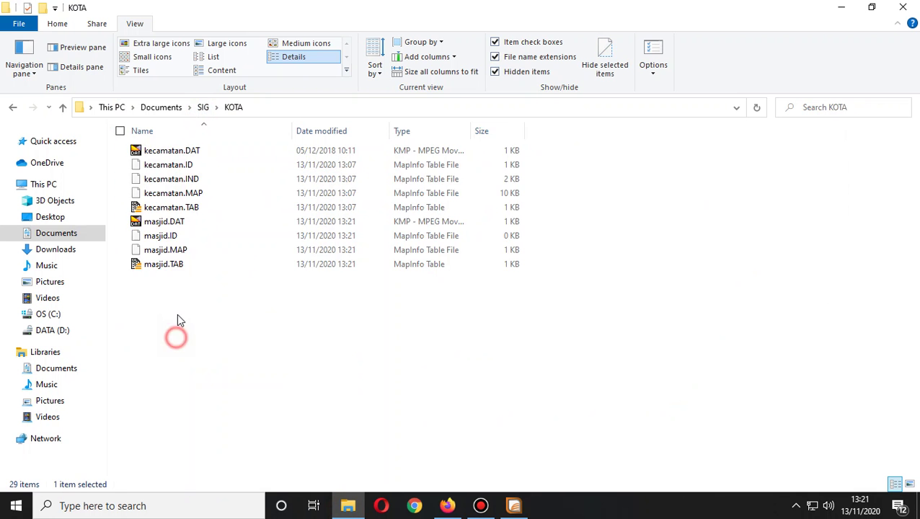
left_click(512, 506)
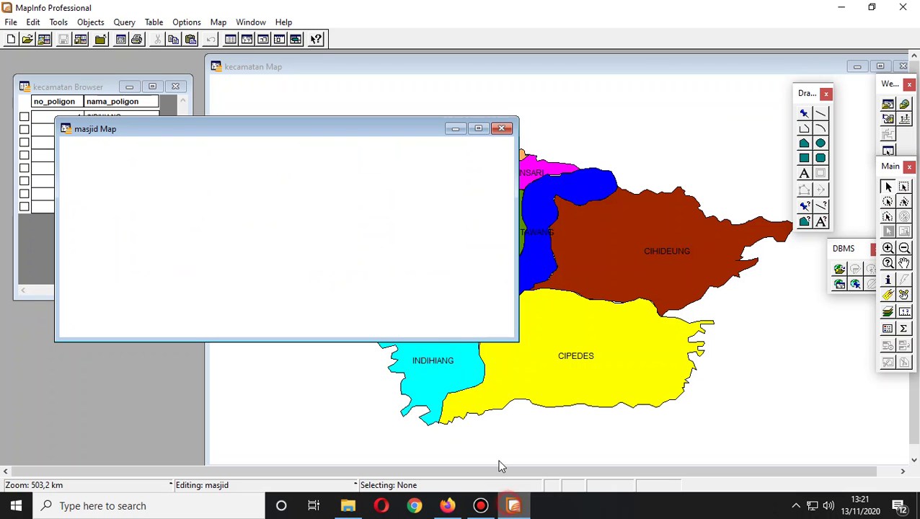
Move the masjid map clear of the kecamatan map title, then open a masjid browser and fit it below the kecamatan browser.
left_click_drag(225, 134, 440, 230)
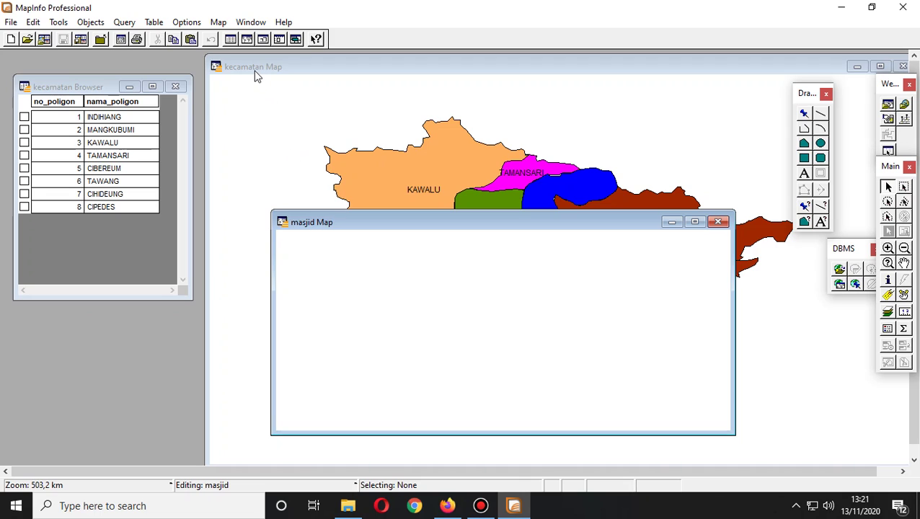
left_click_drag(368, 229, 361, 247)
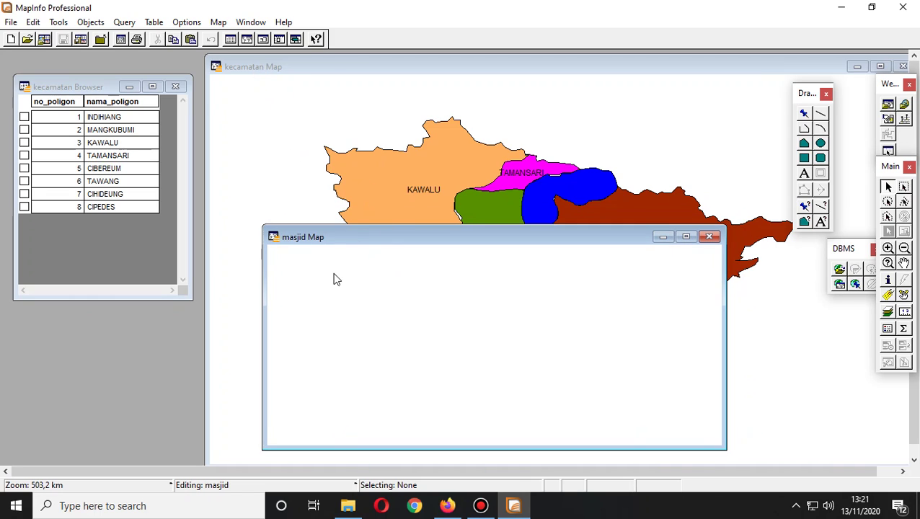
left_click(250, 23)
left_click(258, 38)
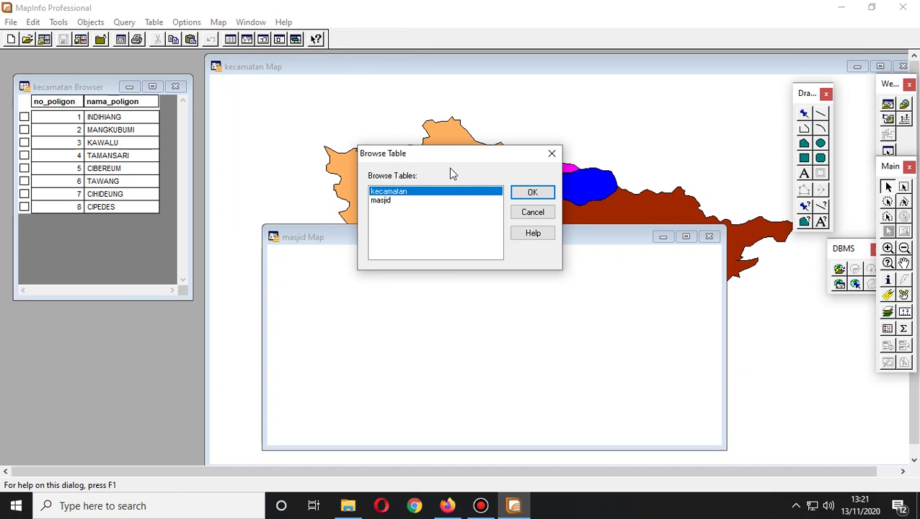
left_click(387, 201)
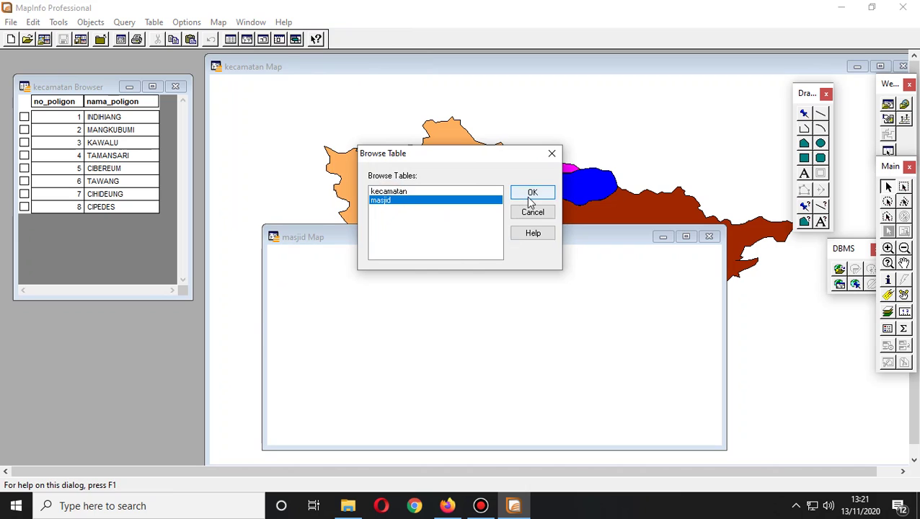
left_click(531, 194)
left_click_drag(402, 154, 340, 315)
left_click_drag(472, 357, 233, 359)
left_click(475, 306)
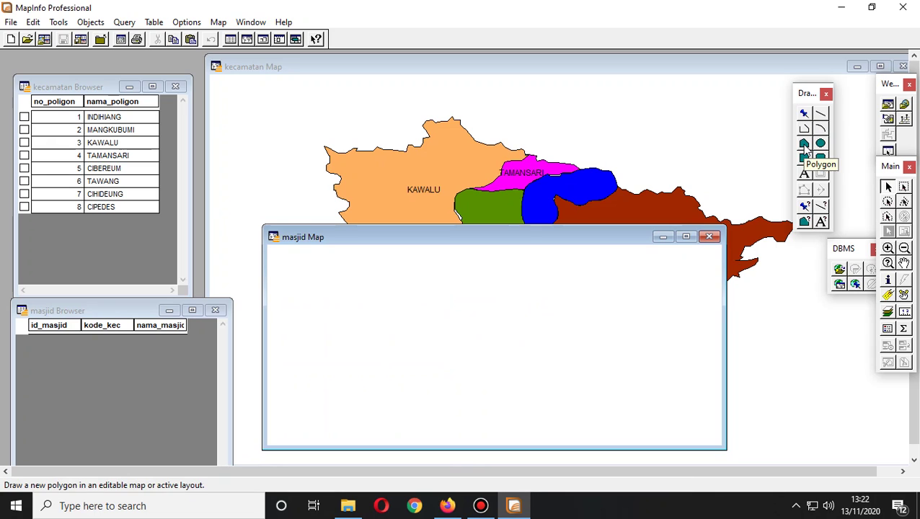
Draw an irregular closed polygon near the middle of the empty masjid map.
left_click(806, 144)
left_click(488, 310)
left_click(456, 323)
left_click(490, 351)
left_click(475, 396)
left_click(579, 396)
left_click(537, 366)
left_click(564, 329)
left_click(519, 328)
left_click(466, 316)
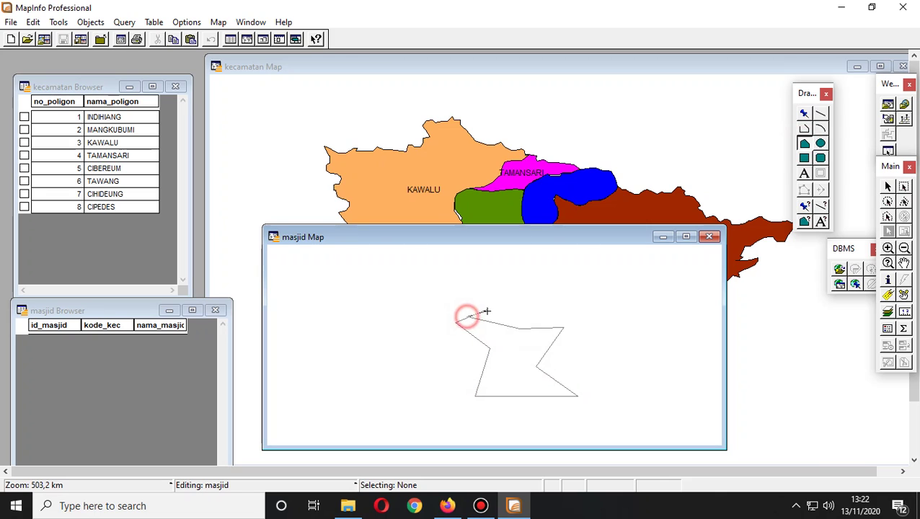
double_click(487, 311)
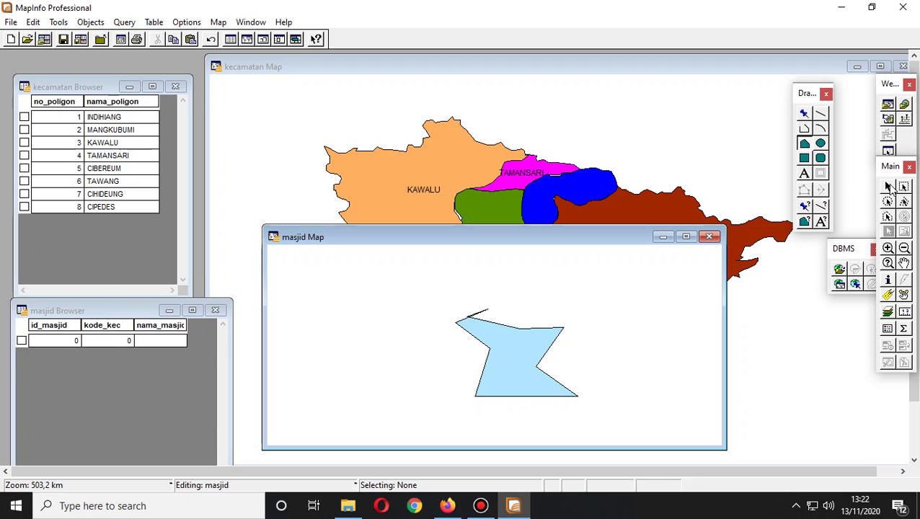
Delete the irregular polygon from the masjid map.
left_click(888, 187)
left_click(537, 376)
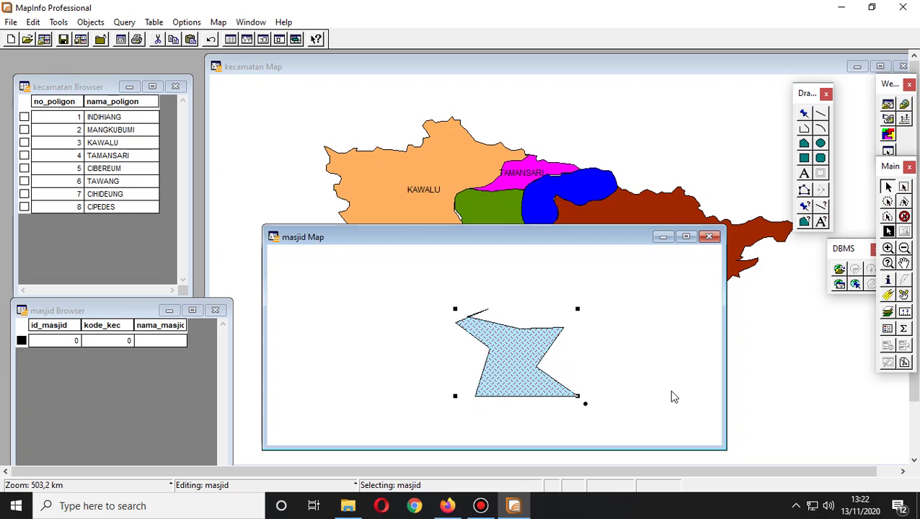
key("Delete")
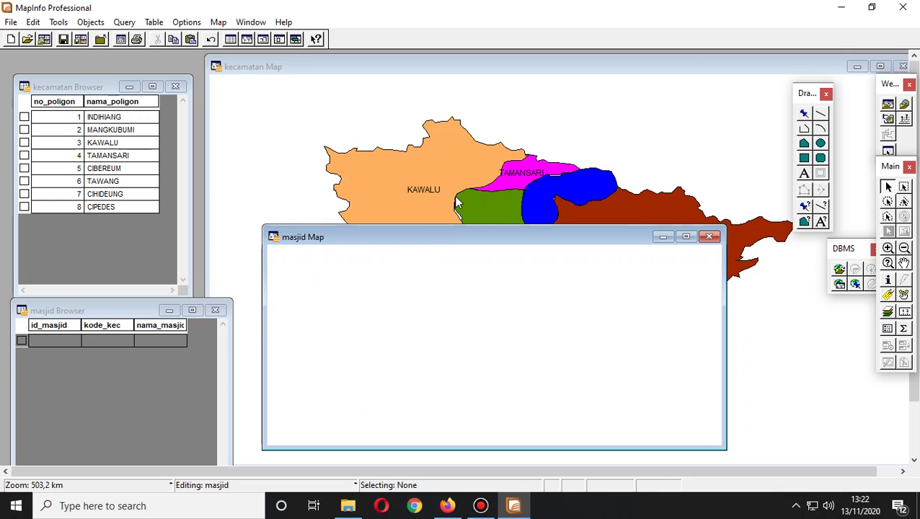
Close the masjid map and masjid browser windows while keeping the masjid table open.
left_click(709, 236)
left_click(216, 310)
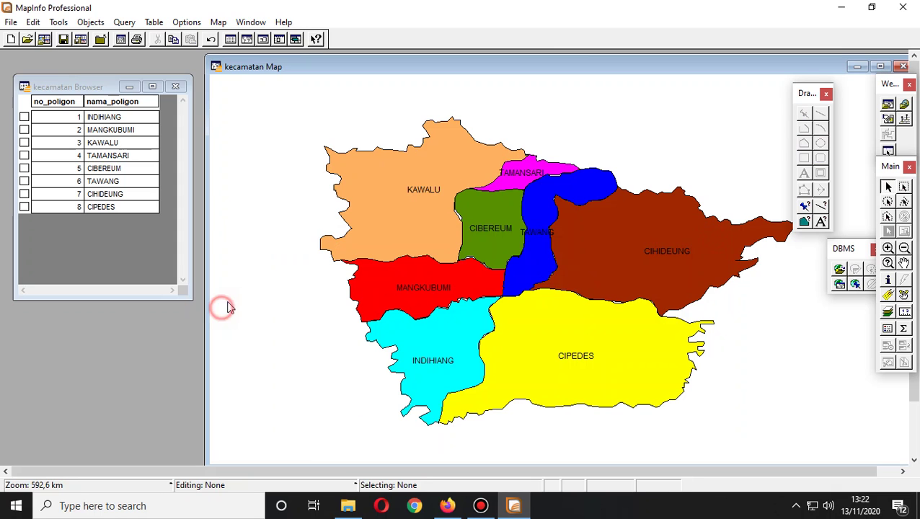
Add the masjid table as a layer to the kecamatan map.
right_click(555, 114)
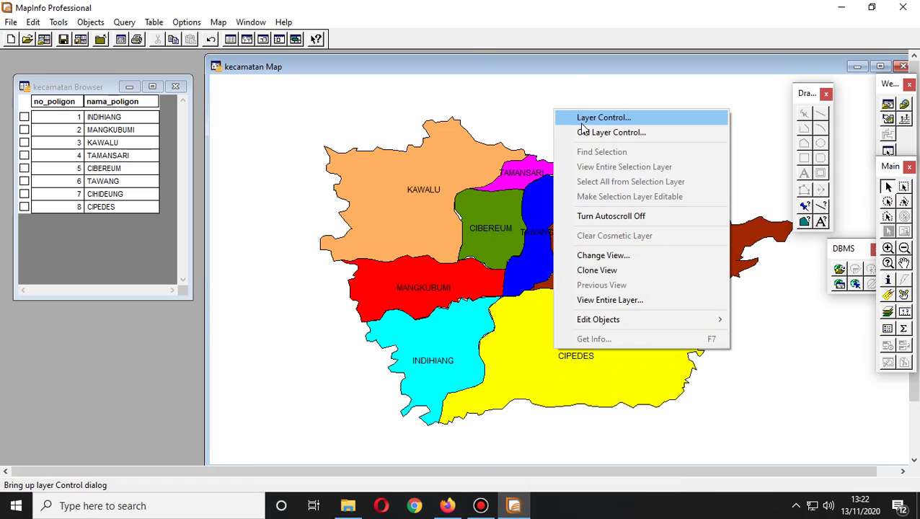
left_click(577, 119)
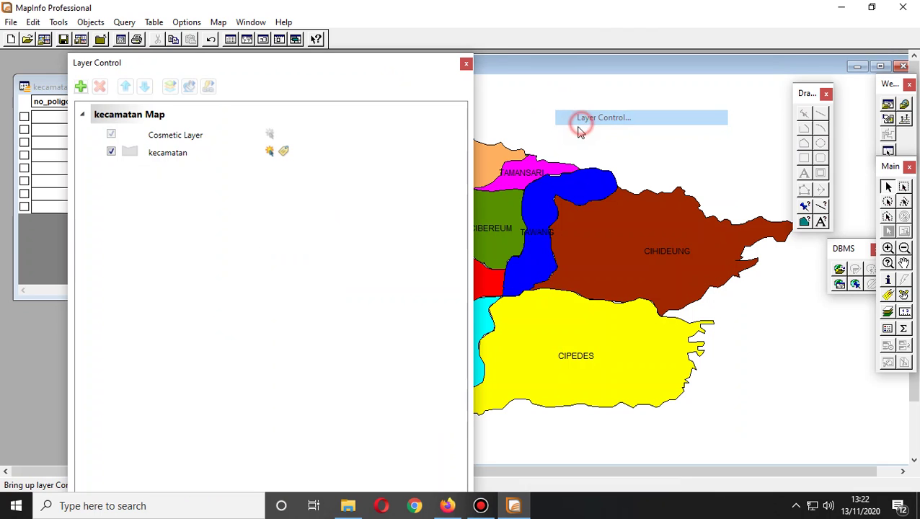
left_click(81, 87)
left_click(390, 200)
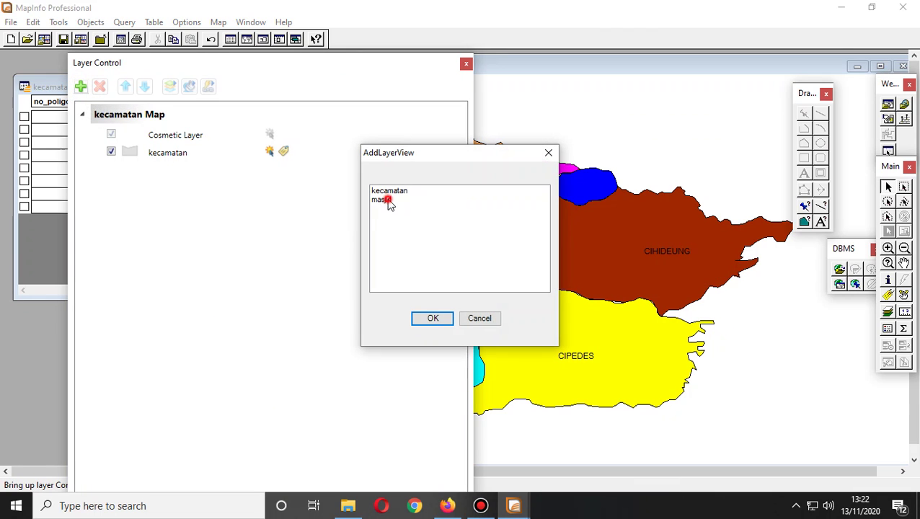
left_click(432, 318)
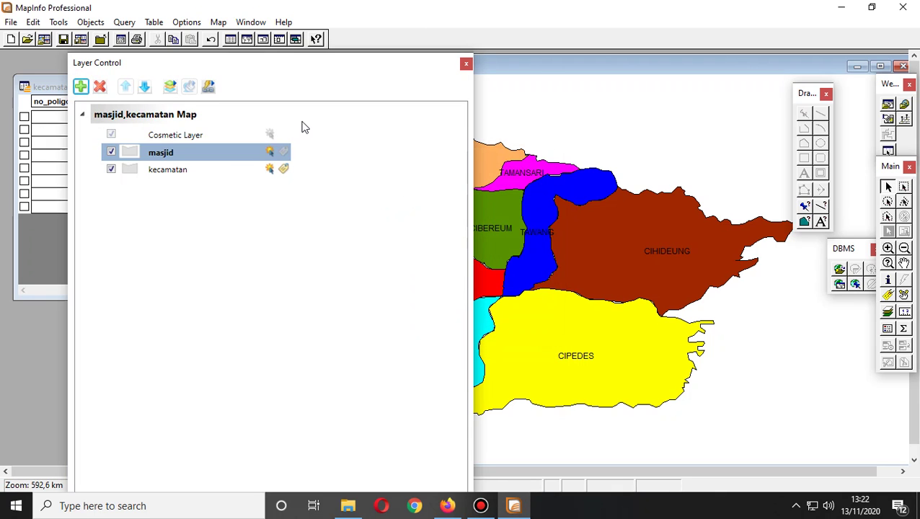
left_click(467, 65)
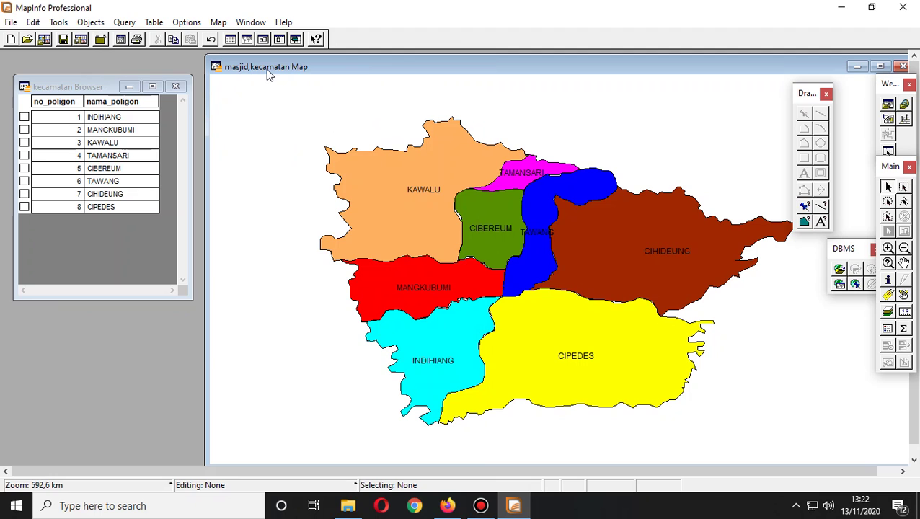
Make the masjid layer editable in the combined masjid and kecamatan map.
right_click(347, 119)
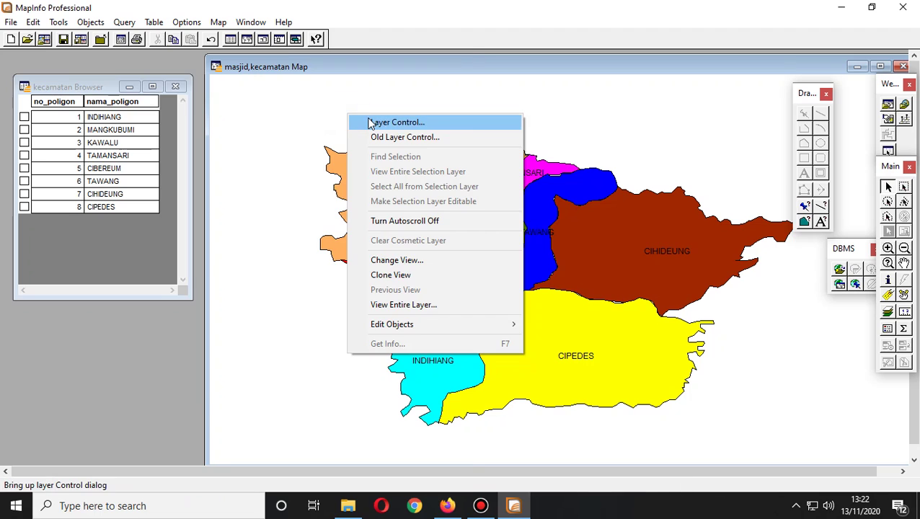
left_click(368, 120)
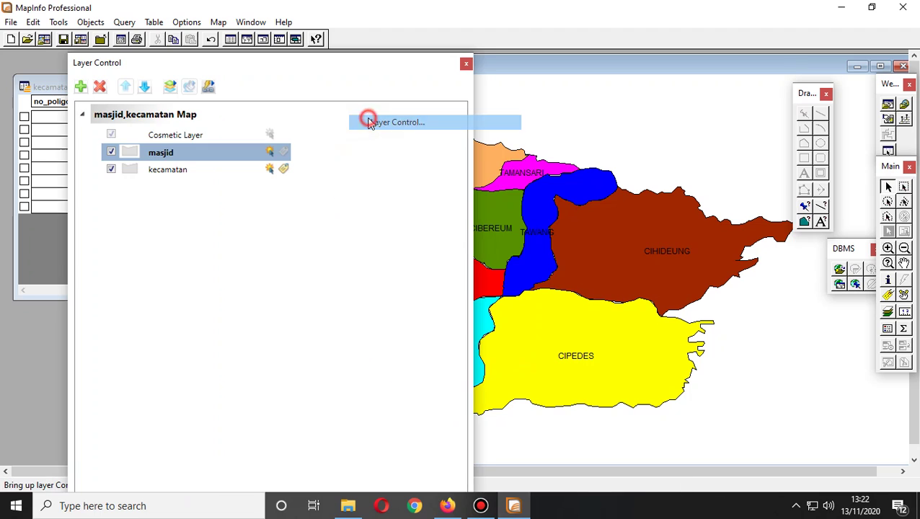
right_click(210, 153)
left_click(250, 178)
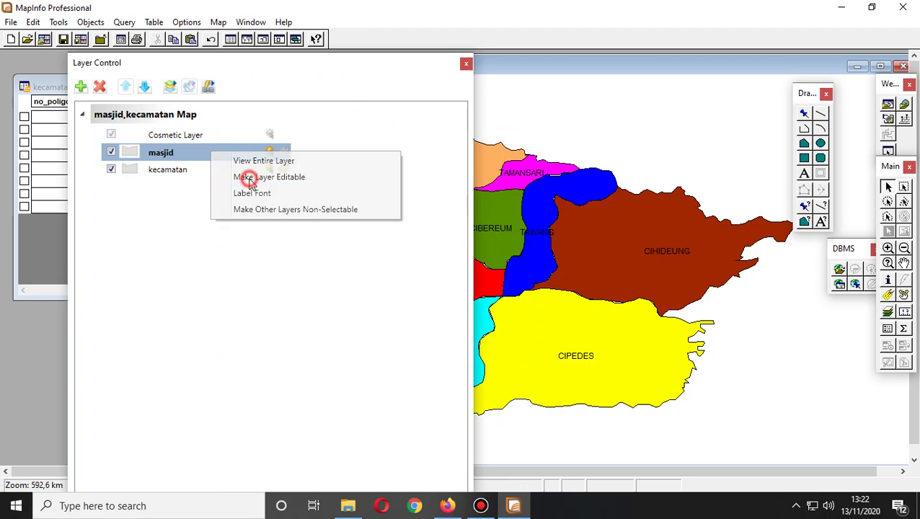
left_click(466, 63)
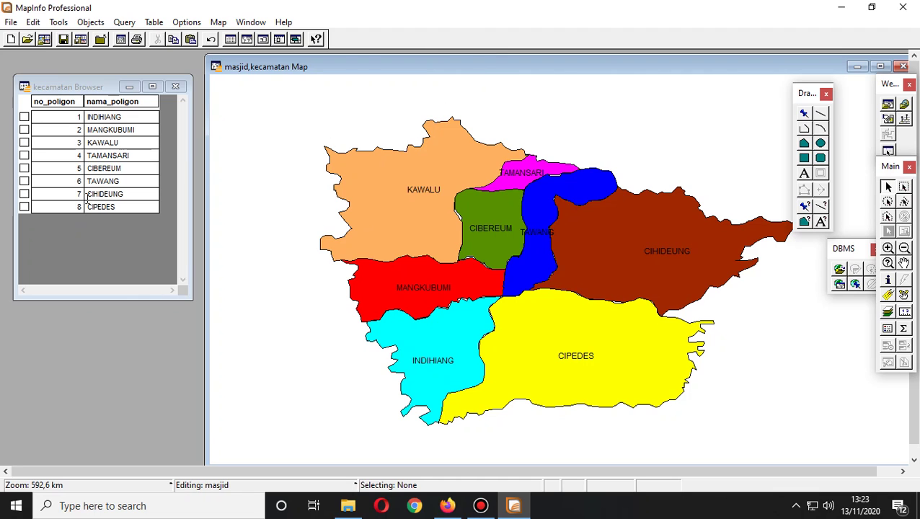
Open a browser window for the masjid table and narrow it to its three columns beside the map.
left_click(248, 22)
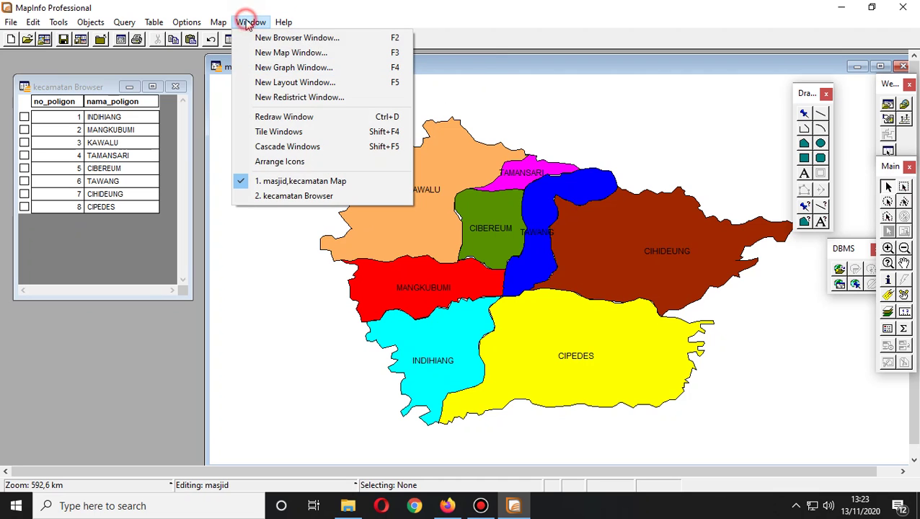
left_click(259, 37)
double_click(383, 200)
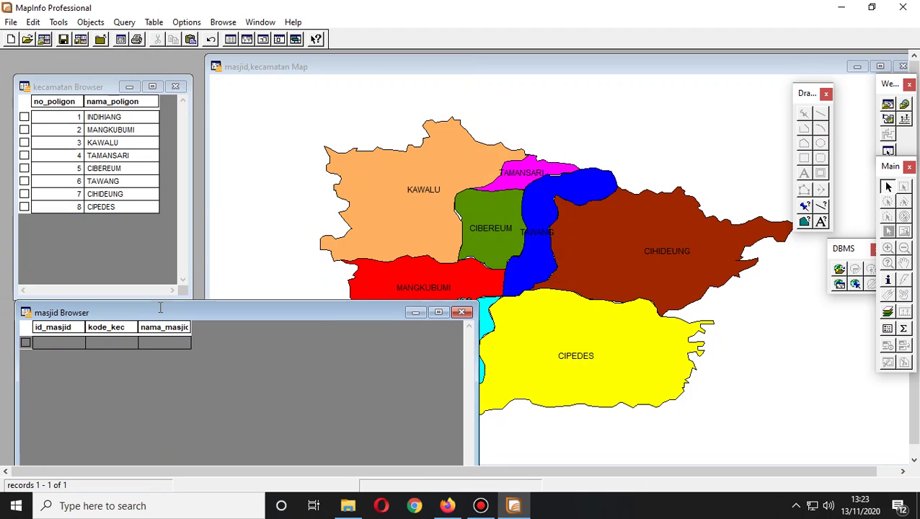
left_click(481, 375)
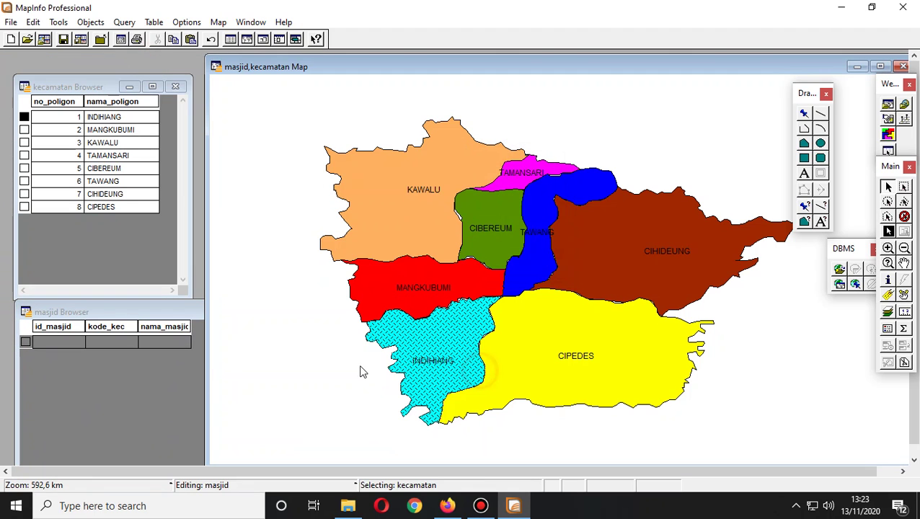
left_click(192, 309)
left_click_drag(476, 374, 220, 383)
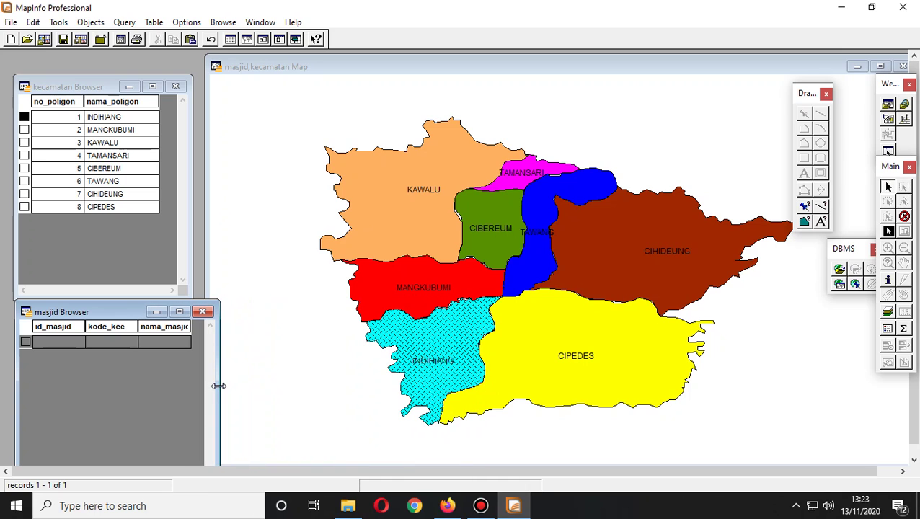
Clear the INDIHIANG selection and place a point symbol in the KAWALU district, up and left of its label.
left_click(568, 117)
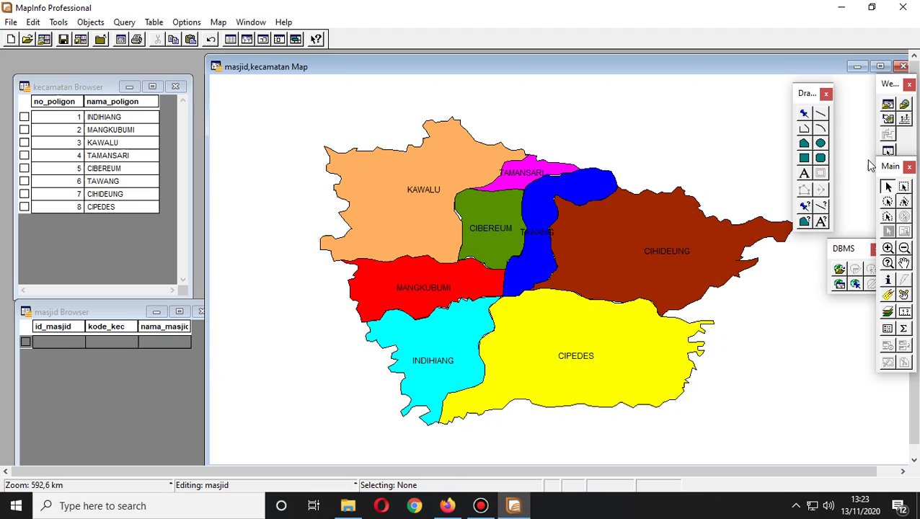
left_click(805, 116)
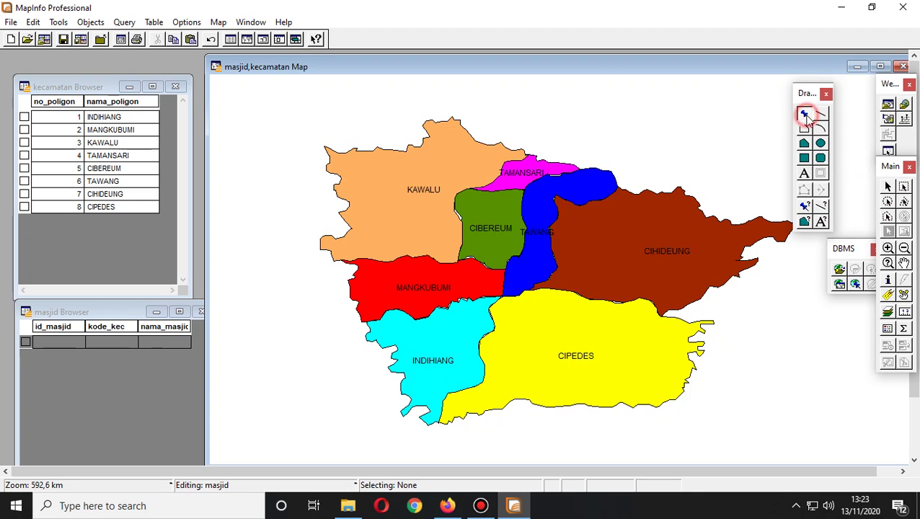
left_click(387, 173)
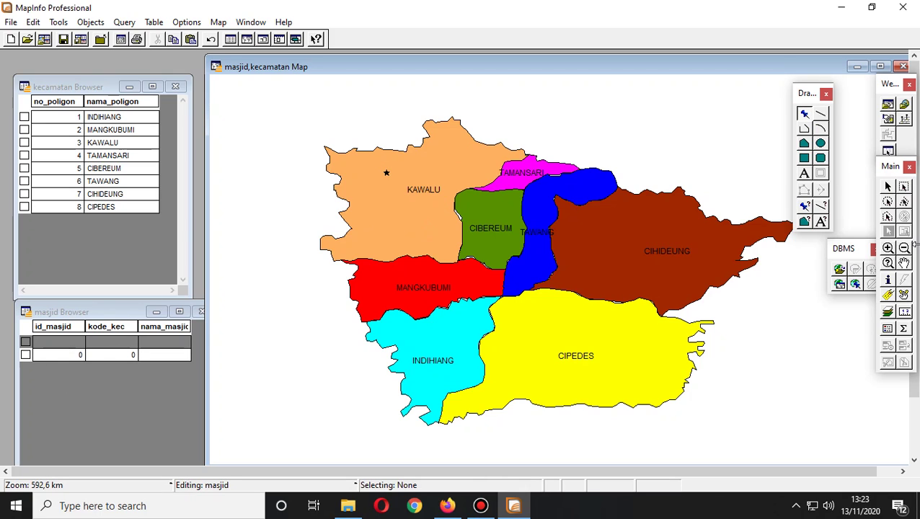
Change the symbol of the mosque point in KAWALU to the house shape of the MapInfo 3.0 Compatible set.
left_click(888, 187)
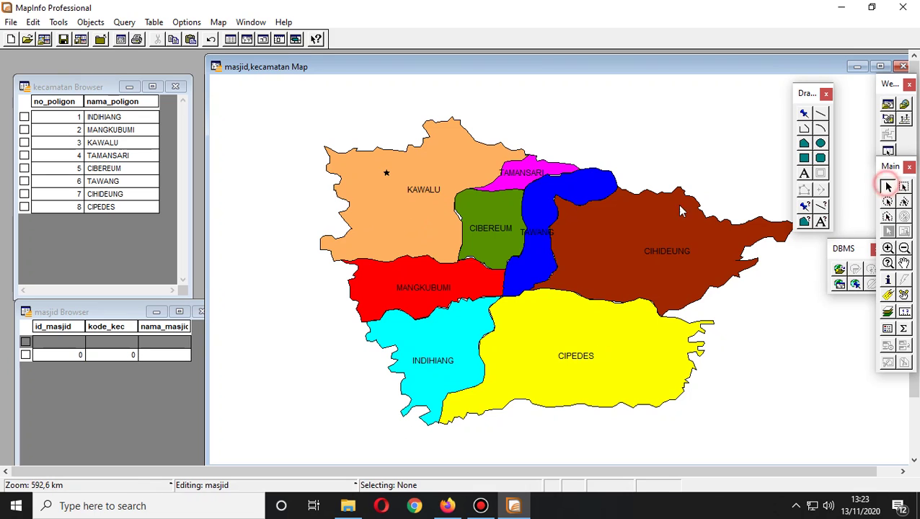
left_click(389, 179)
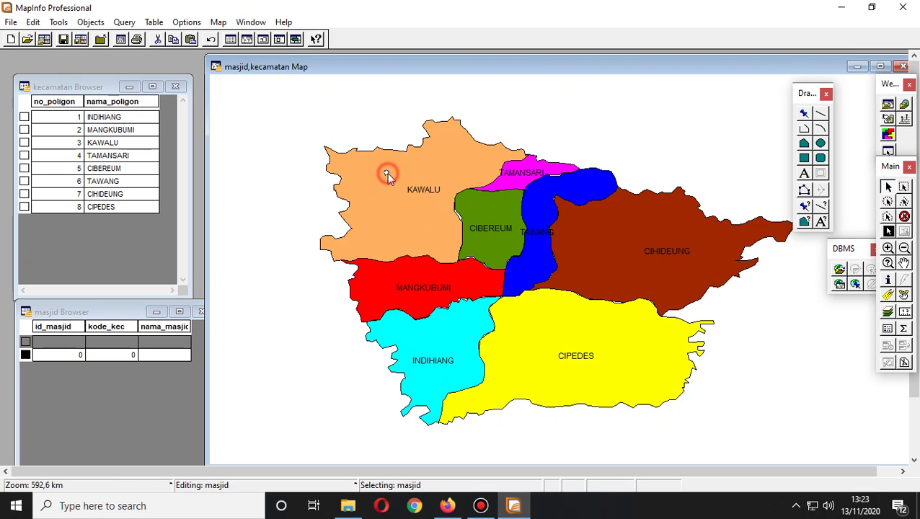
double_click(387, 173)
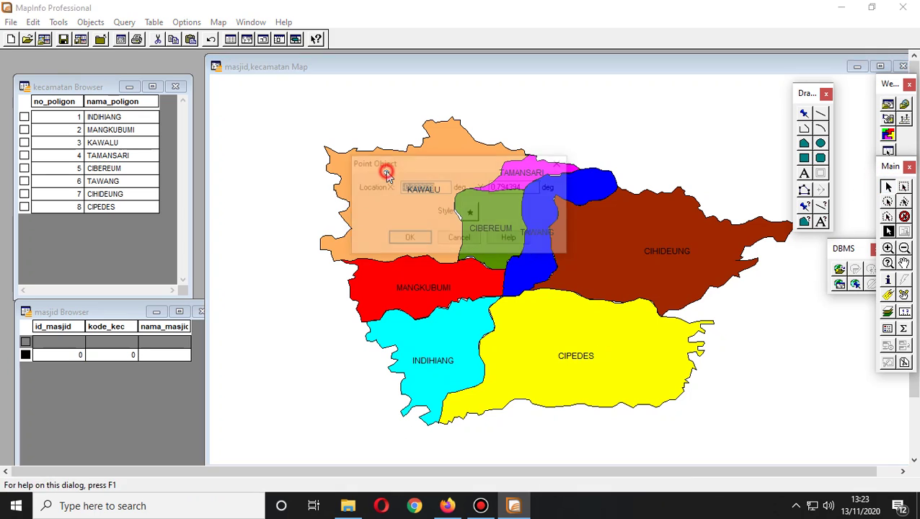
left_click(471, 214)
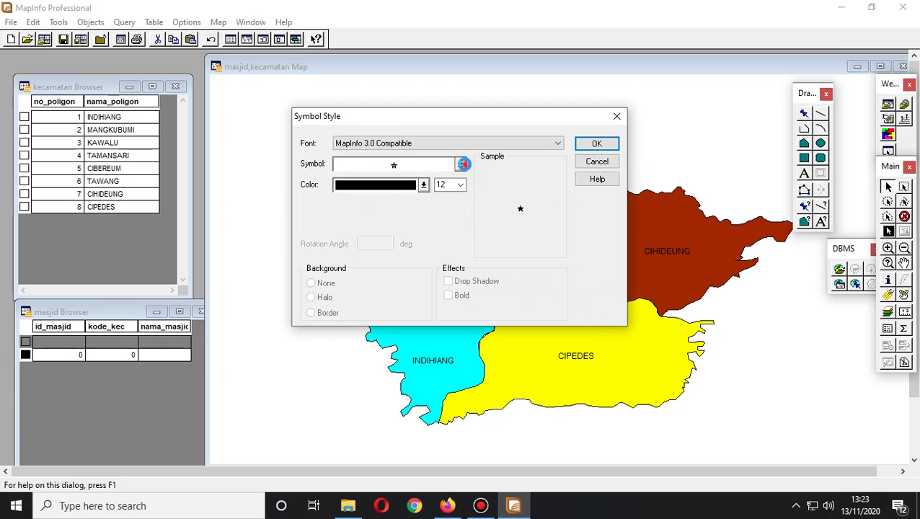
left_click(460, 165)
left_click(471, 266)
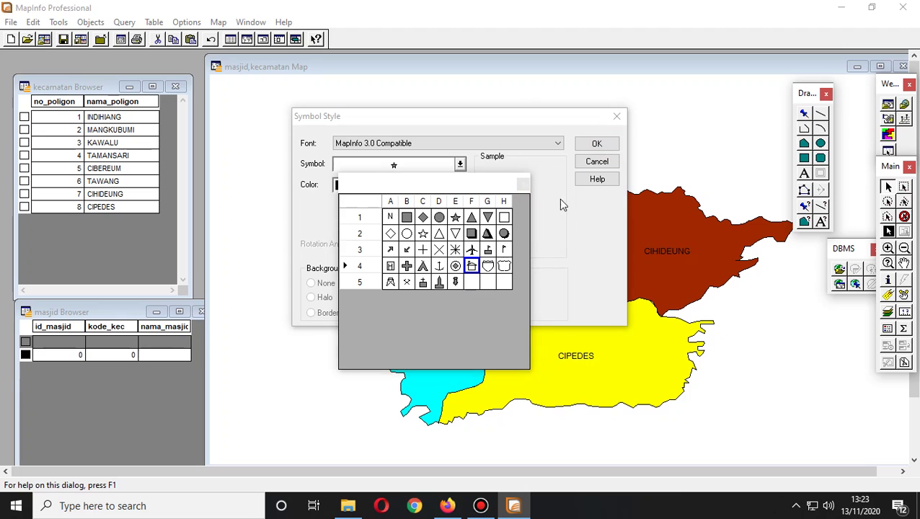
left_click(472, 266)
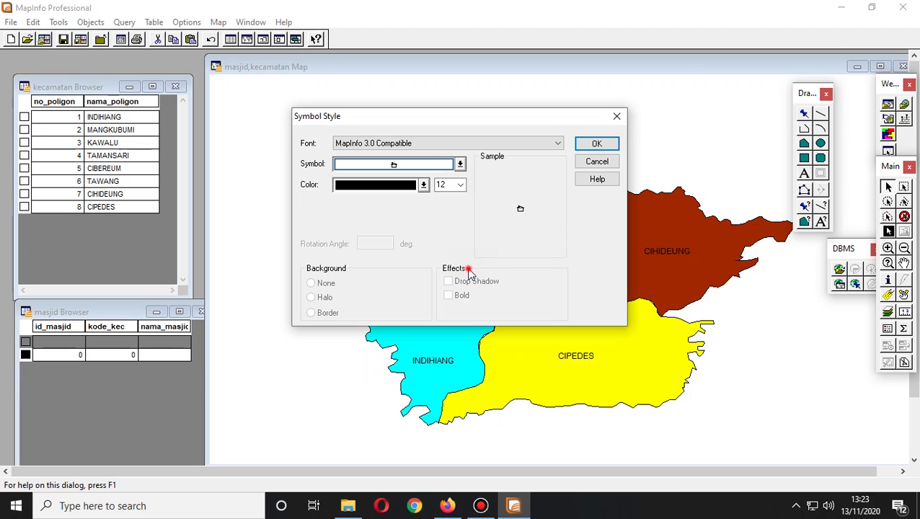
left_click(605, 143)
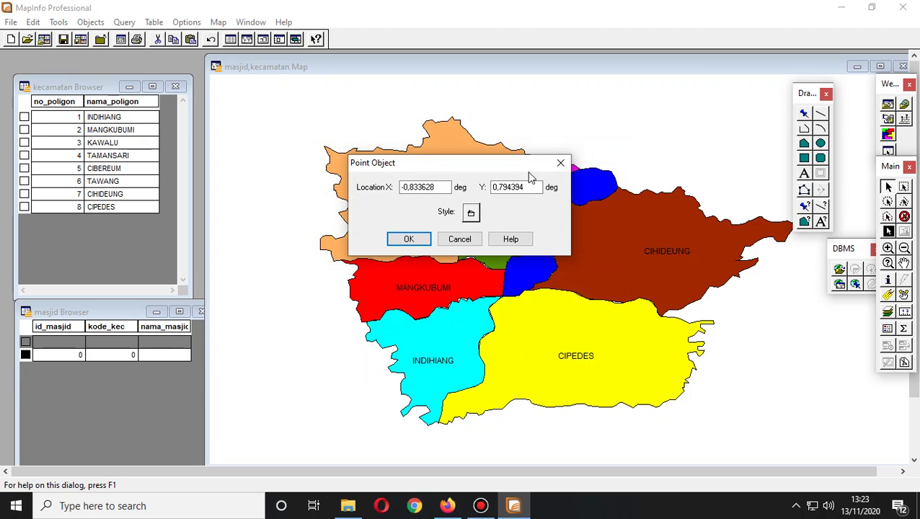
left_click(431, 241)
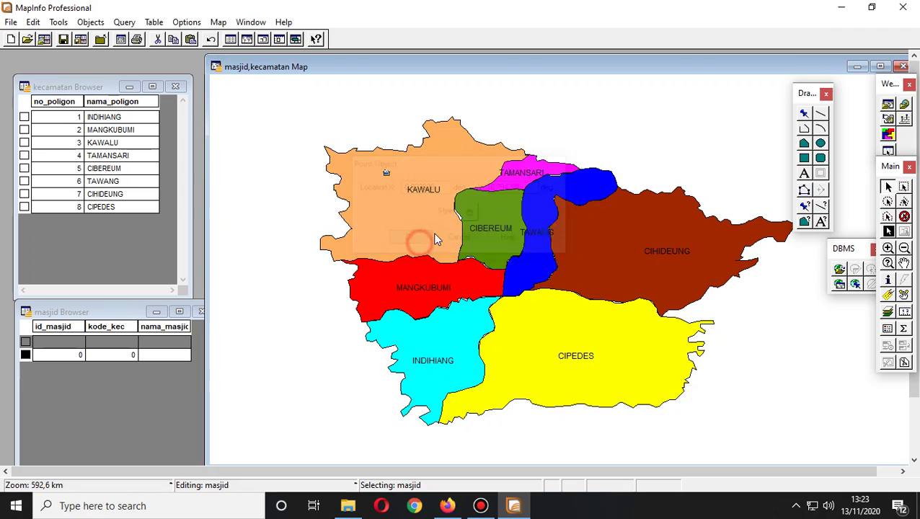
Place another mosque point in KAWALU below the existing one, and two points each in CIBEREUM and TAMANSARI.
left_click(804, 113)
left_click(398, 206)
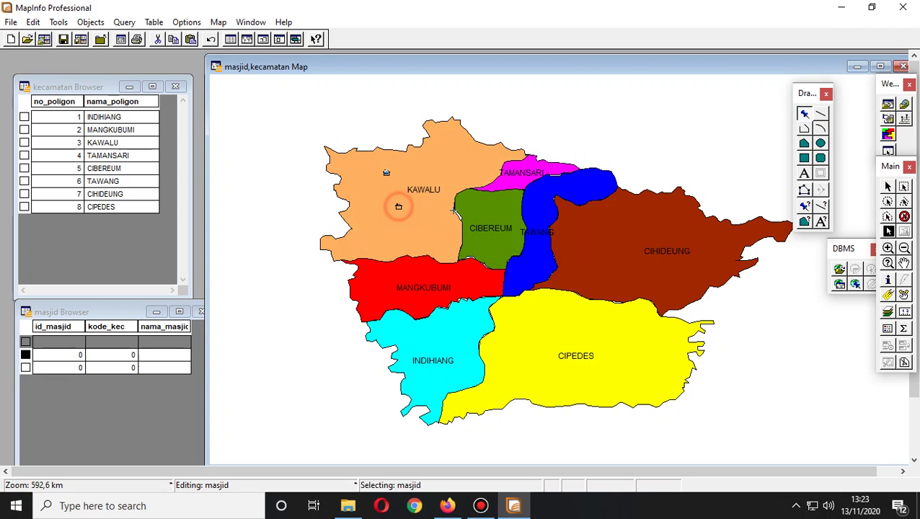
left_click(479, 207)
left_click(505, 212)
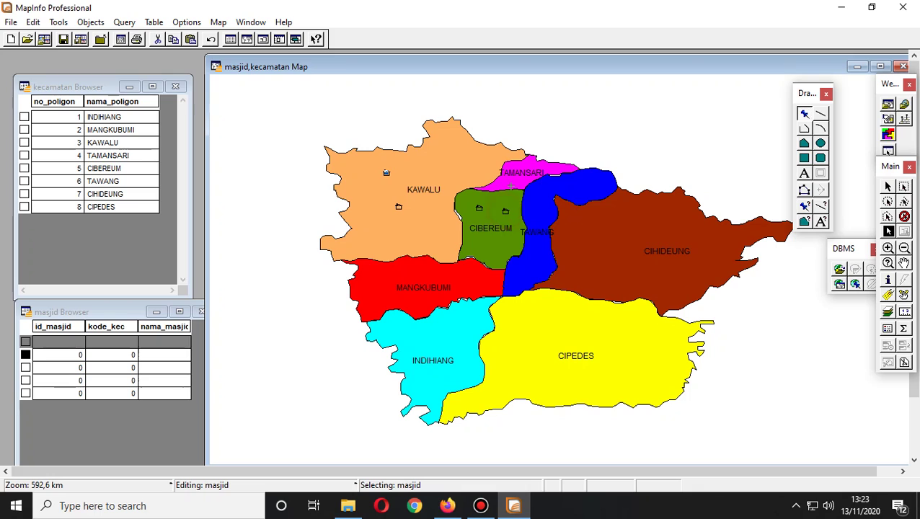
left_click(514, 183)
left_click(527, 165)
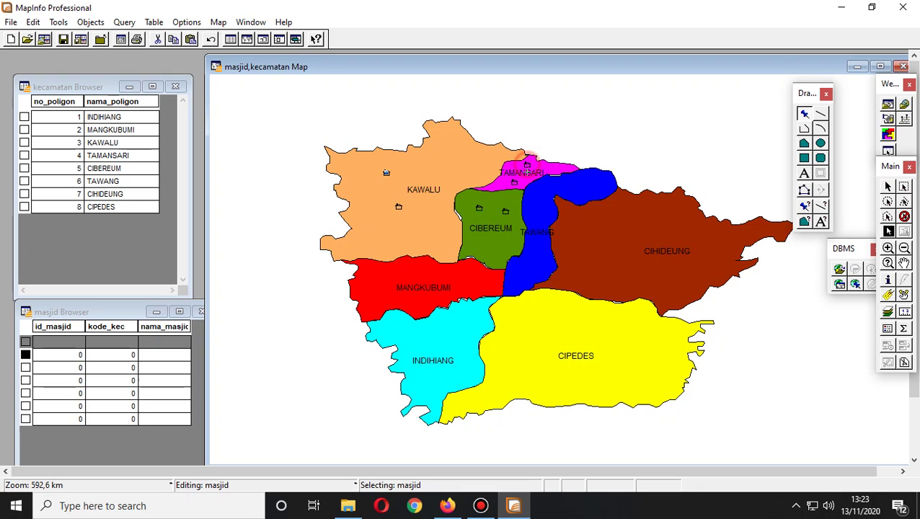
Place two mosque points in each of the TAWANG, CIHIDEUNG, MANGKUBUMI, INDIHIANG and CIPEDES districts.
left_click(546, 199)
left_click(593, 183)
left_click(607, 264)
left_click(635, 227)
left_click(471, 281)
left_click(413, 338)
left_click(465, 318)
left_click(533, 357)
left_click(628, 344)
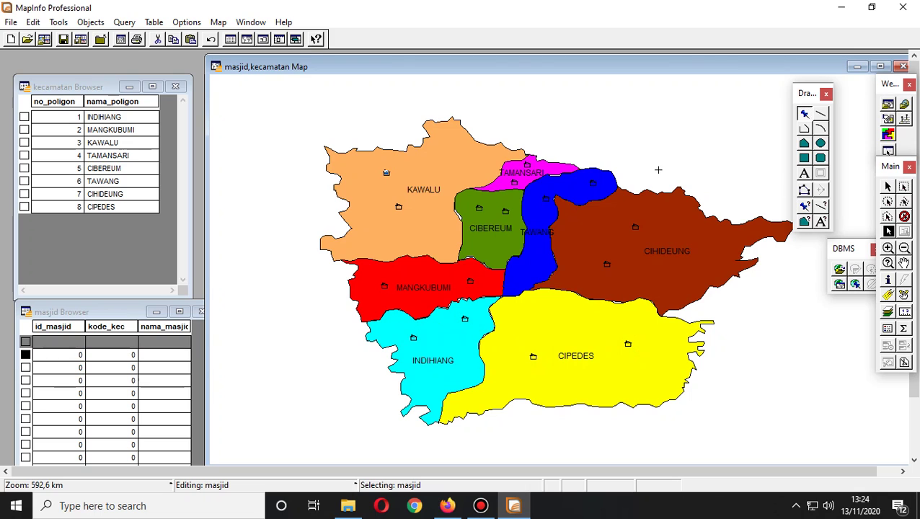
Number the first five masjid records 1 to 5 in the id_masjid column, moving the browser up for more room.
left_click(113, 314)
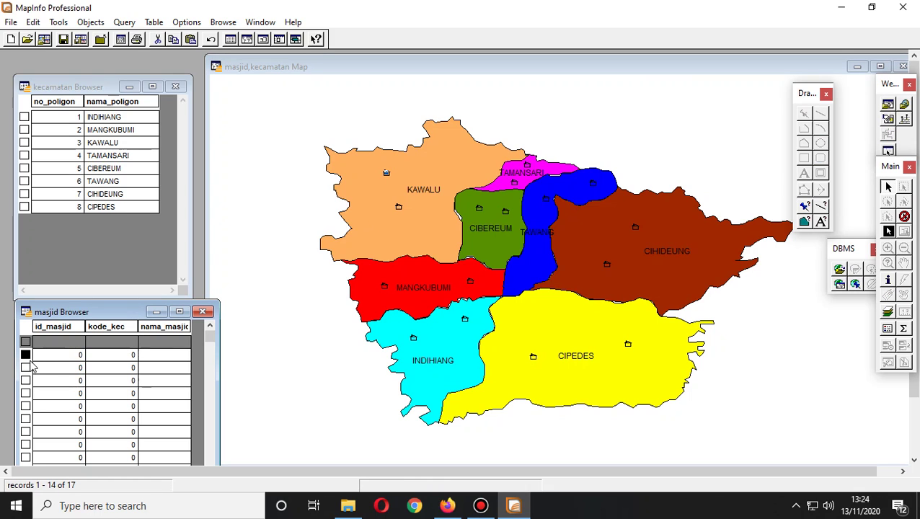
left_click(26, 355)
left_click(52, 355)
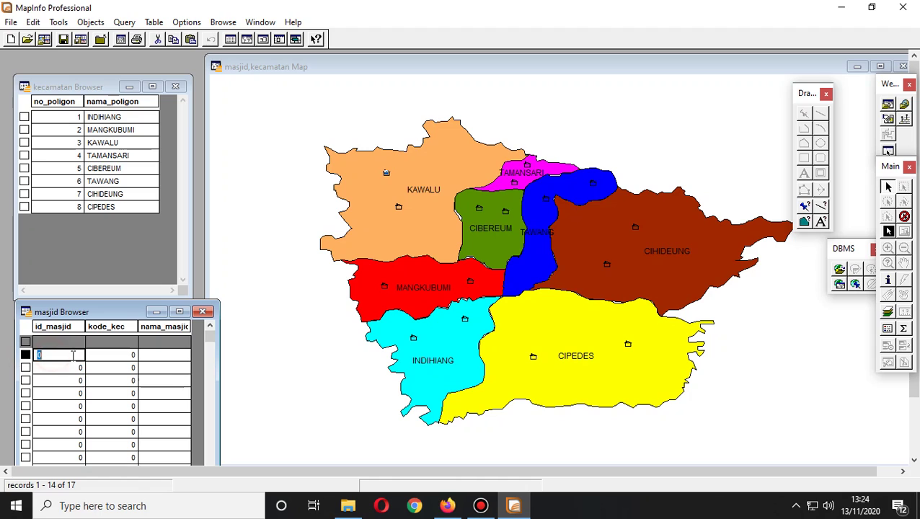
type("1")
left_click(75, 368)
type("2")
left_click(67, 381)
type("3")
left_click(68, 394)
type("4")
left_click(65, 407)
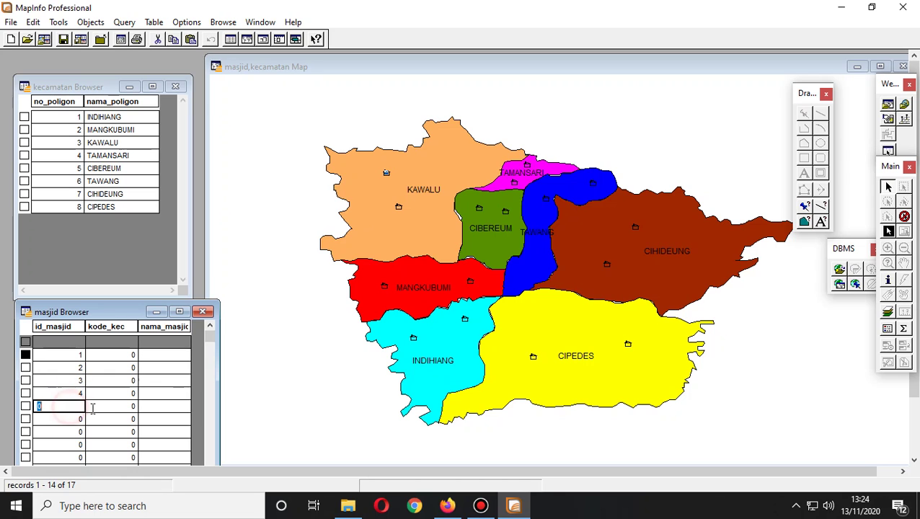
left_click_drag(133, 312, 147, 197)
type("5")
Continue the id_masjid numbering with 6 to 12 in the following seven masjid records.
left_click(81, 303)
type("6")
left_click(80, 316)
type("7")
left_click(77, 329)
type("8")
left_click(85, 342)
type("9")
left_click(96, 354)
type("10")
left_click(79, 368)
type("11")
left_click(76, 379)
type("12")
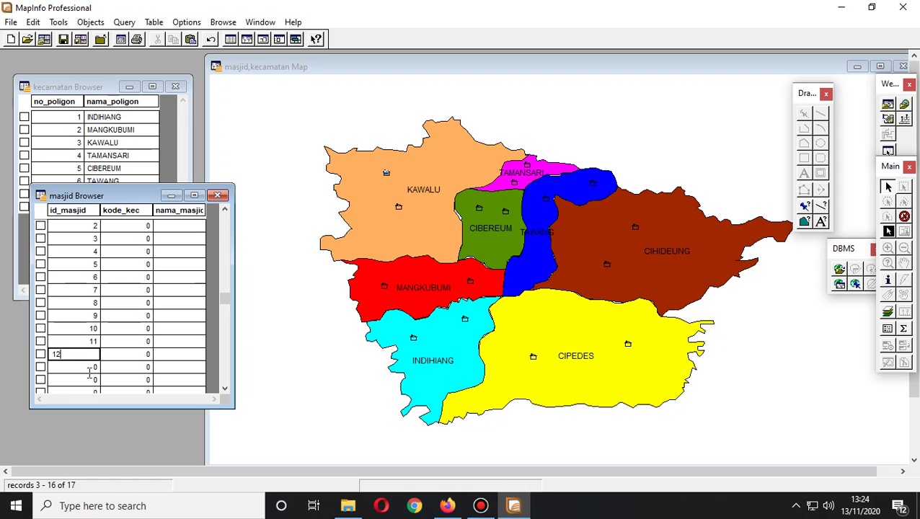
Number the last four masjid records 13 to 16 in the id_masjid column.
left_click(82, 366)
type("13")
left_click(85, 380)
type("14")
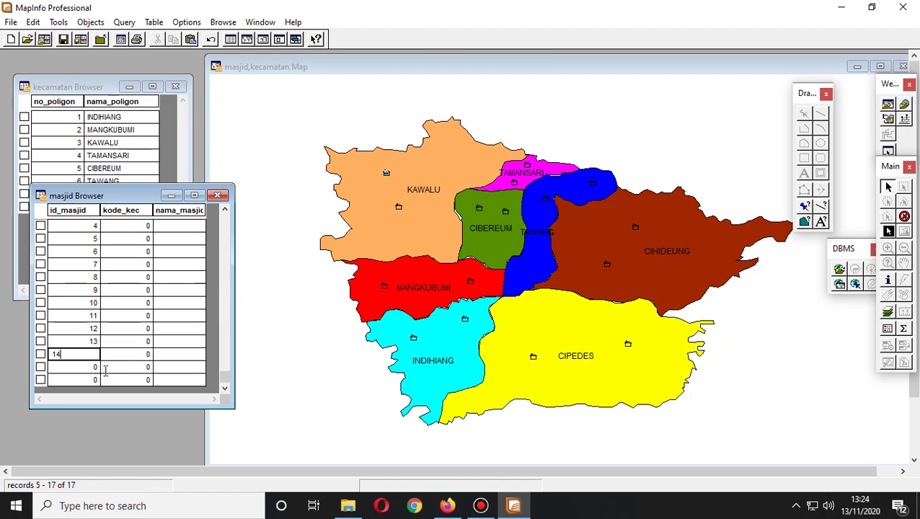
left_click(93, 368)
type("15")
left_click(80, 380)
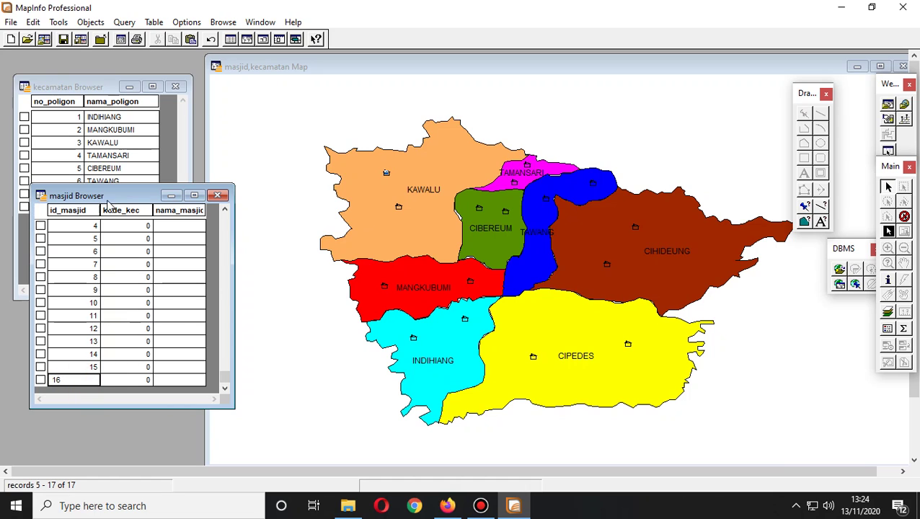
Set kode_kec to 3 for masjid records 1 and 2, and to 5 for records 3 and 4.
left_click_drag(226, 375, 224, 219)
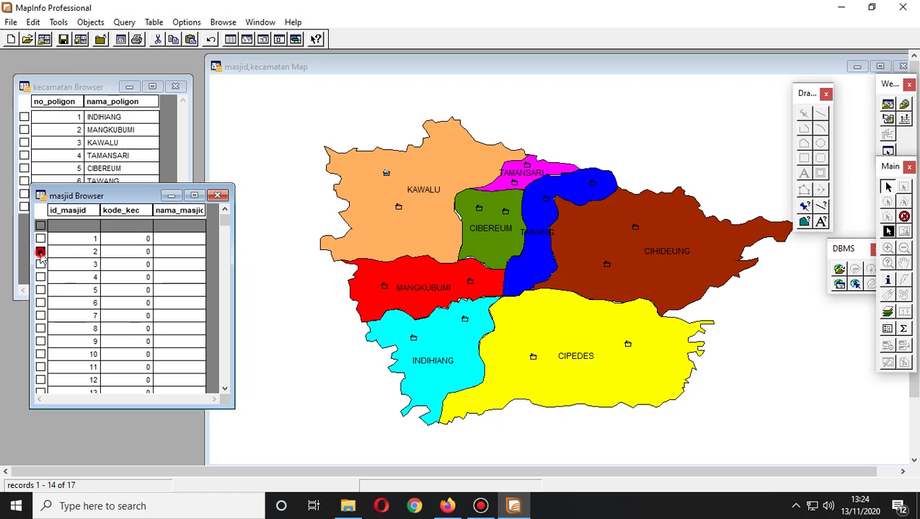
left_click_drag(108, 203, 108, 255)
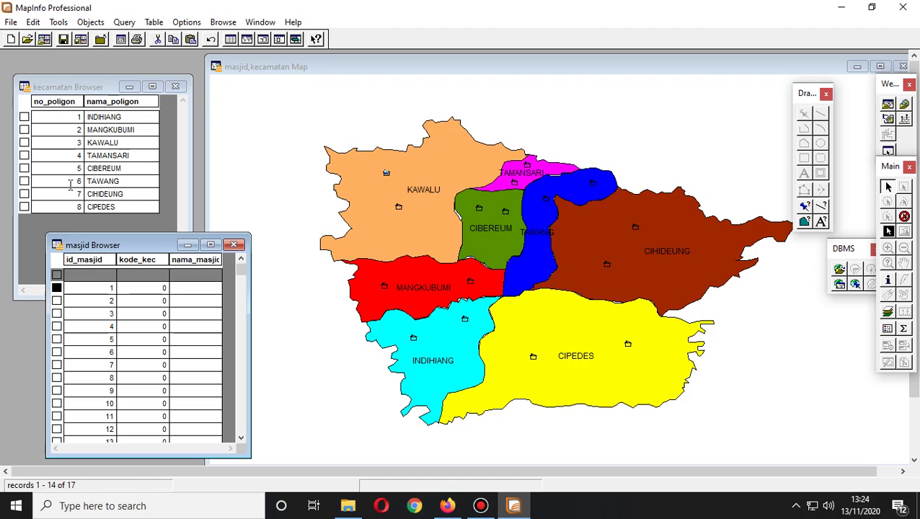
left_click(163, 291)
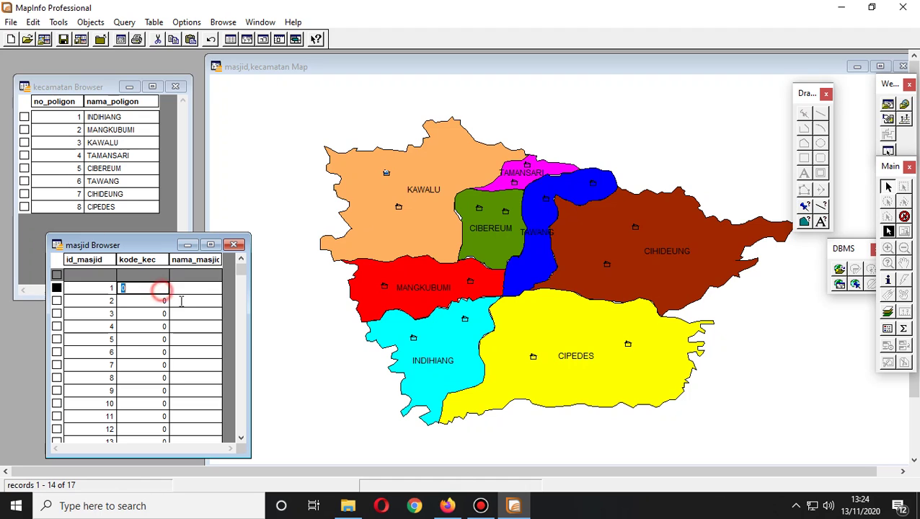
type("3")
left_click(160, 302)
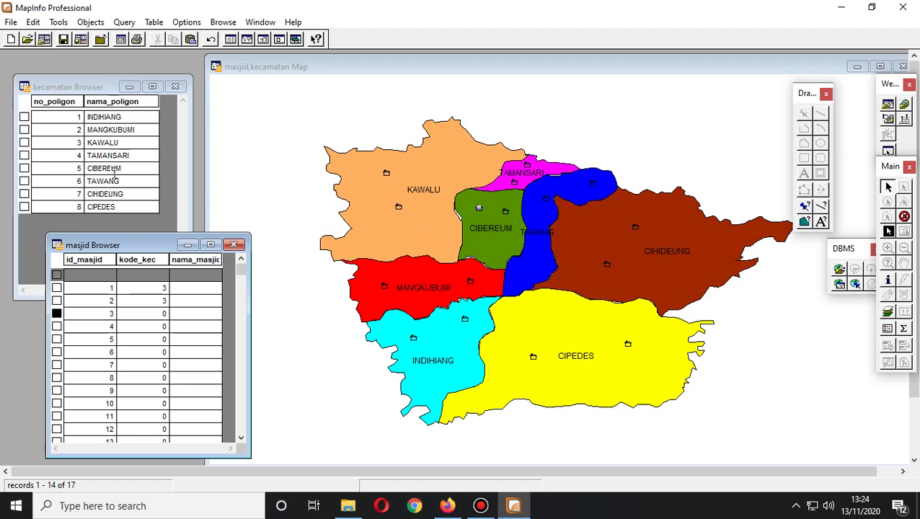
left_click(144, 313)
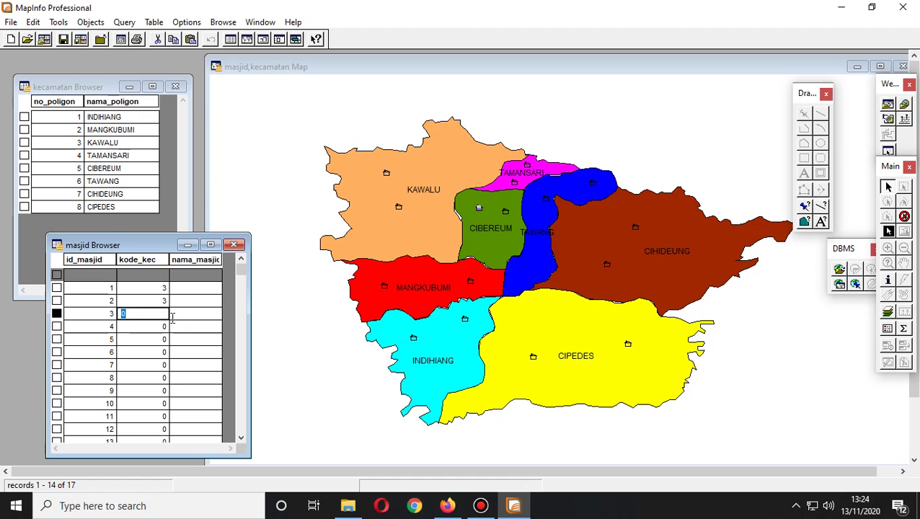
left_click(151, 329)
type("5")
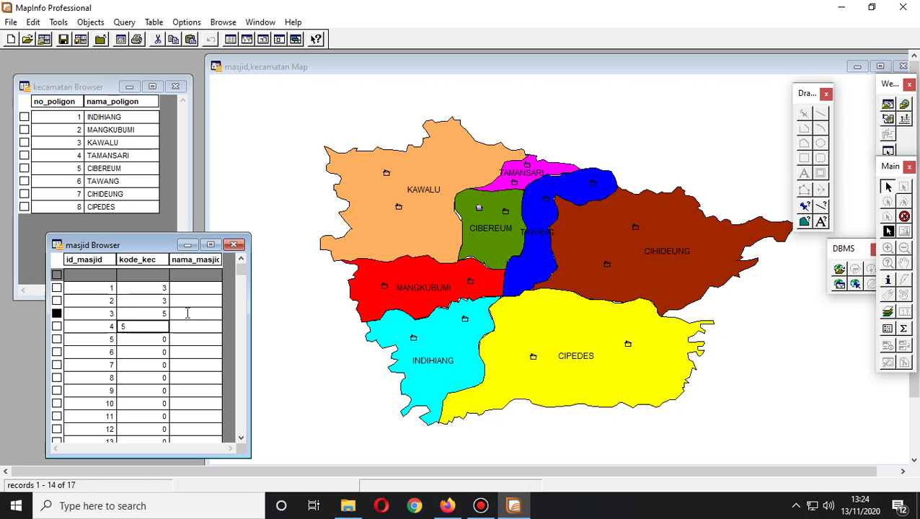
Enter AN-NUR, AT-TAQWA and AL-IKHLAS as nama_masjid for the first three masjid records.
left_click(201, 287)
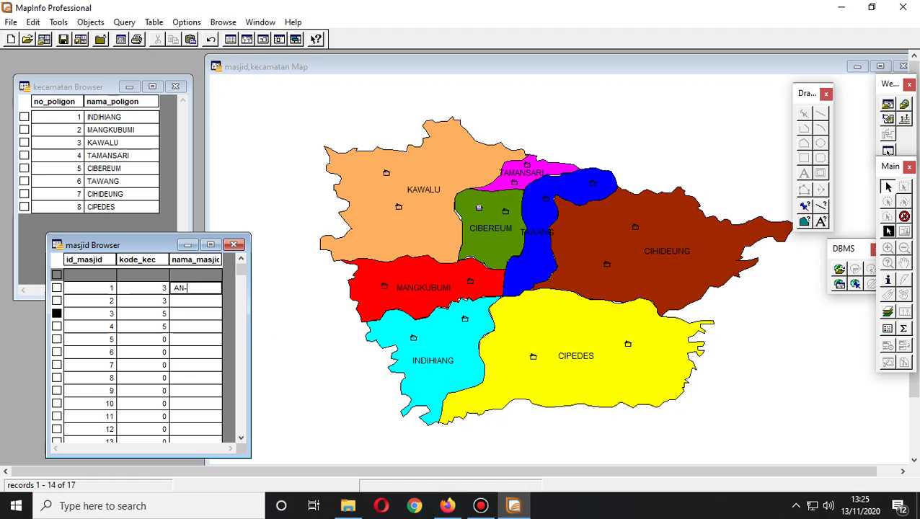
left_click(207, 301)
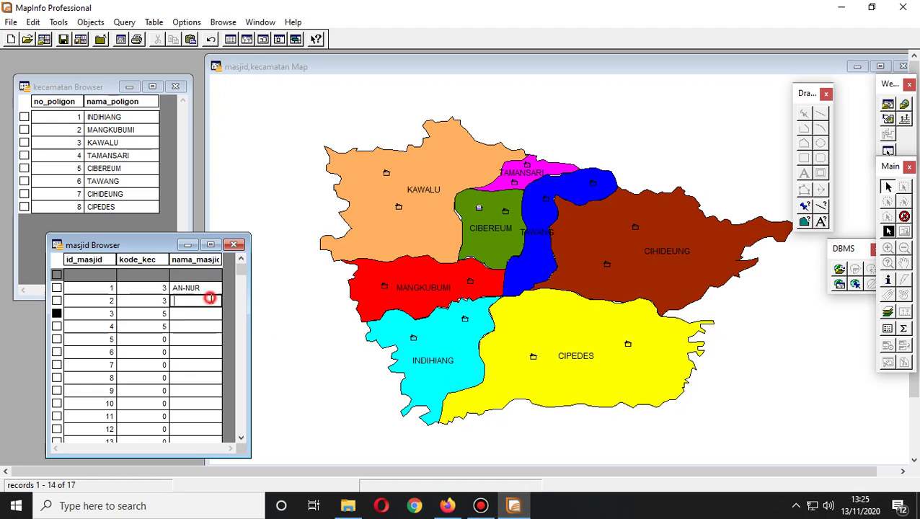
type("AT-TAQWA")
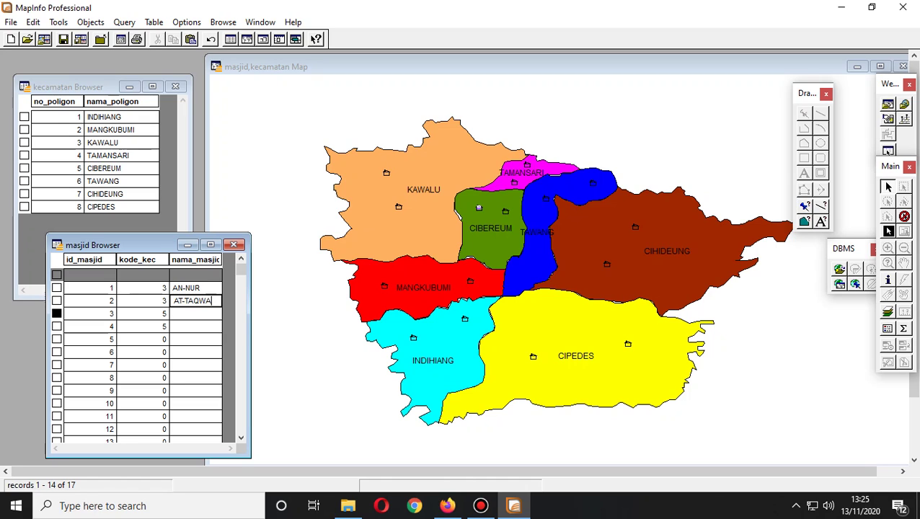
left_click(216, 314)
type("AL-IKHLAS")
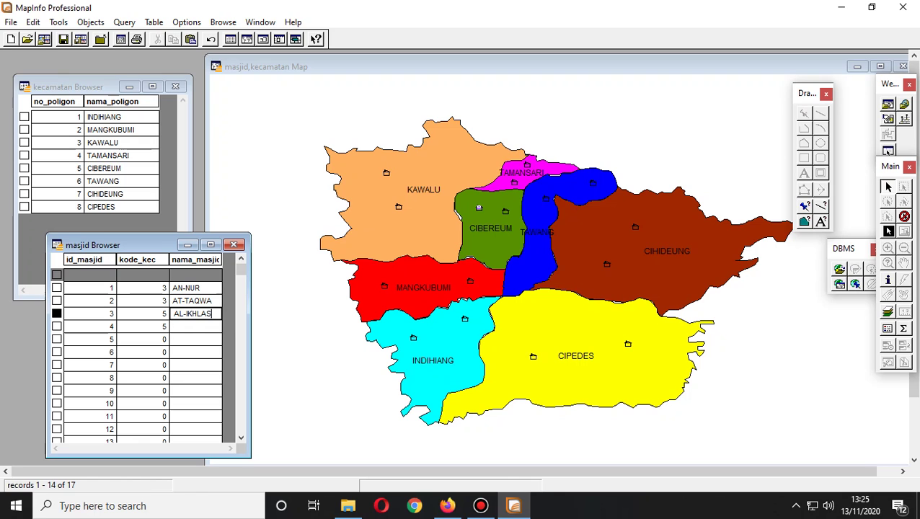
Shift the masjid browser slightly away from the map and select the KAWALU district on the map.
left_click(373, 115)
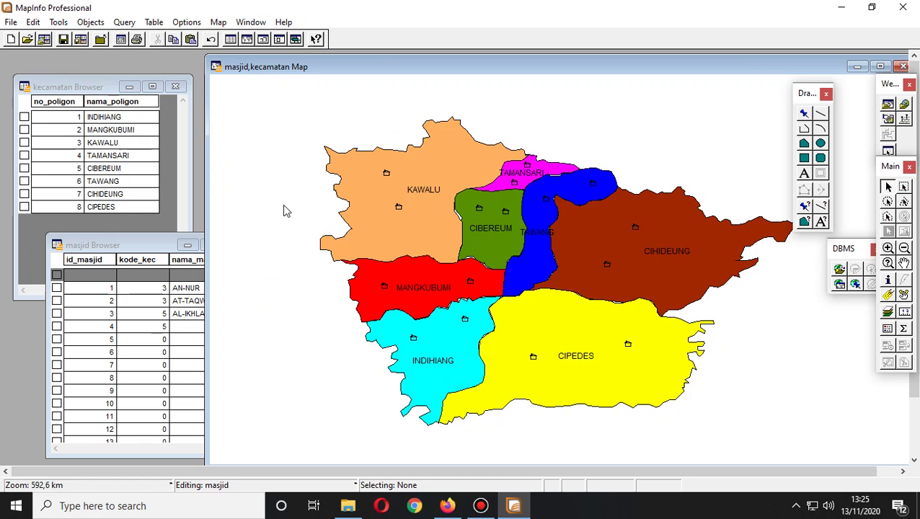
left_click_drag(124, 249, 106, 248)
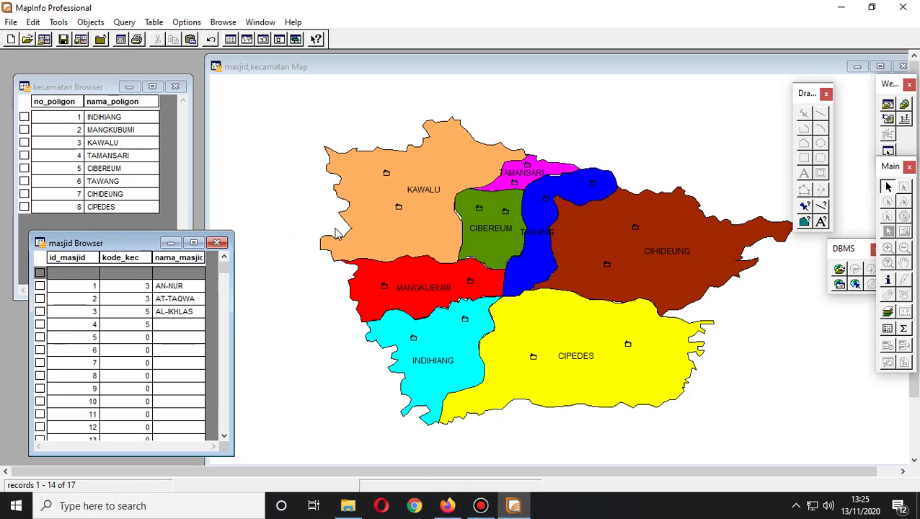
left_click(375, 230)
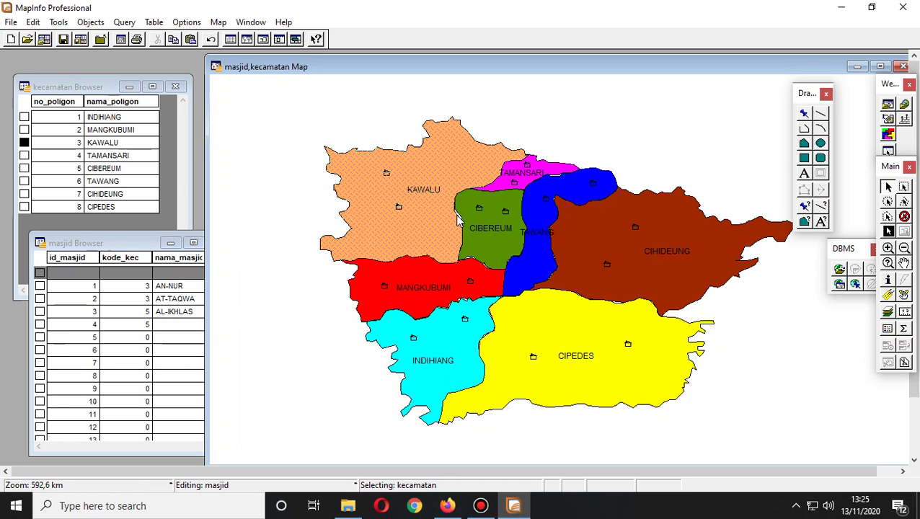
left_click(382, 225)
left_click(379, 233)
Make the masjid layer editable through the map's layer control and select the KAWALU district again.
right_click(320, 117)
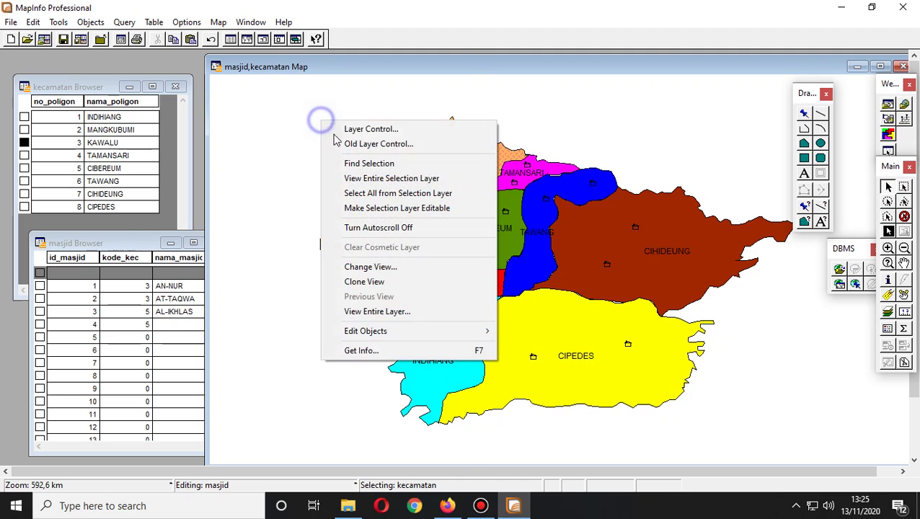
left_click(333, 128)
left_click(194, 151)
right_click(192, 152)
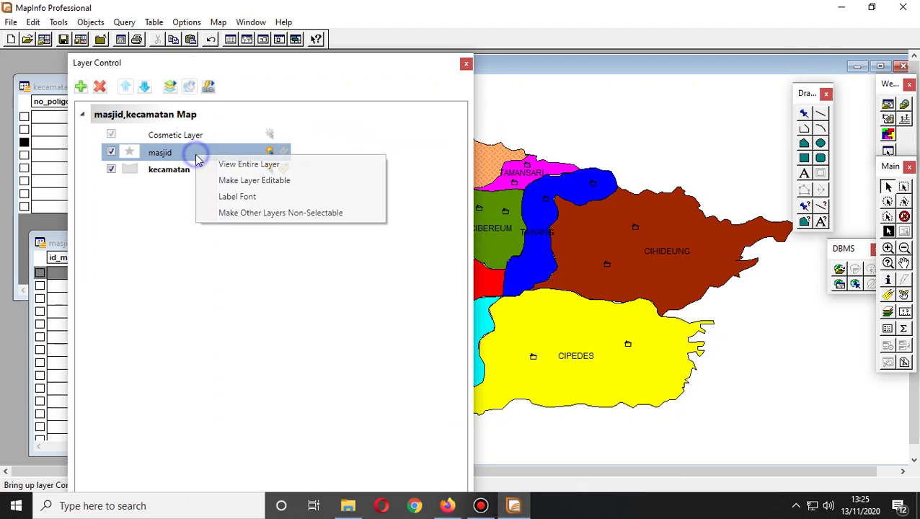
left_click(225, 181)
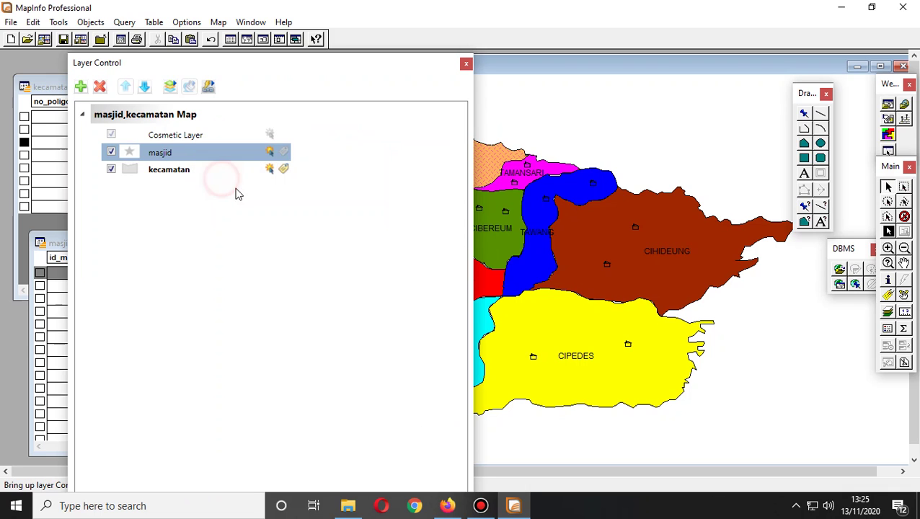
left_click(468, 66)
left_click(361, 190)
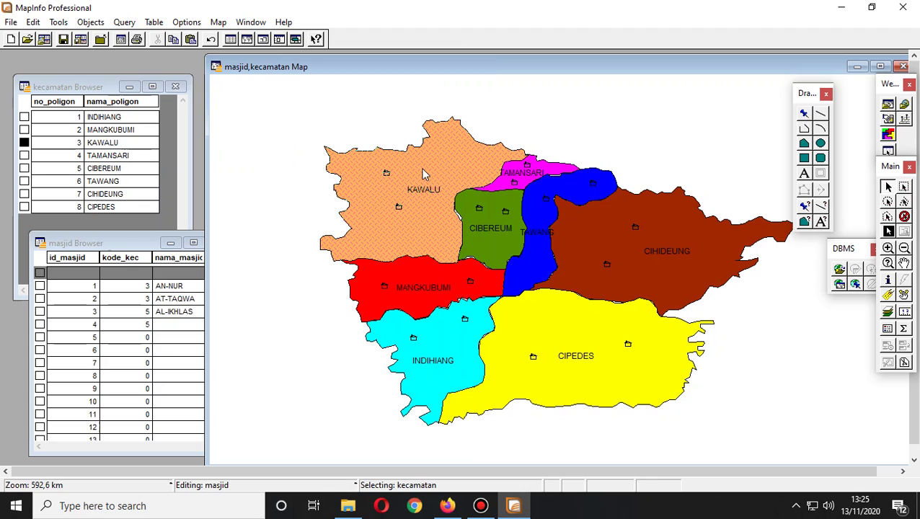
Make the kecamatan layer editable through the map's layer control.
right_click(332, 91)
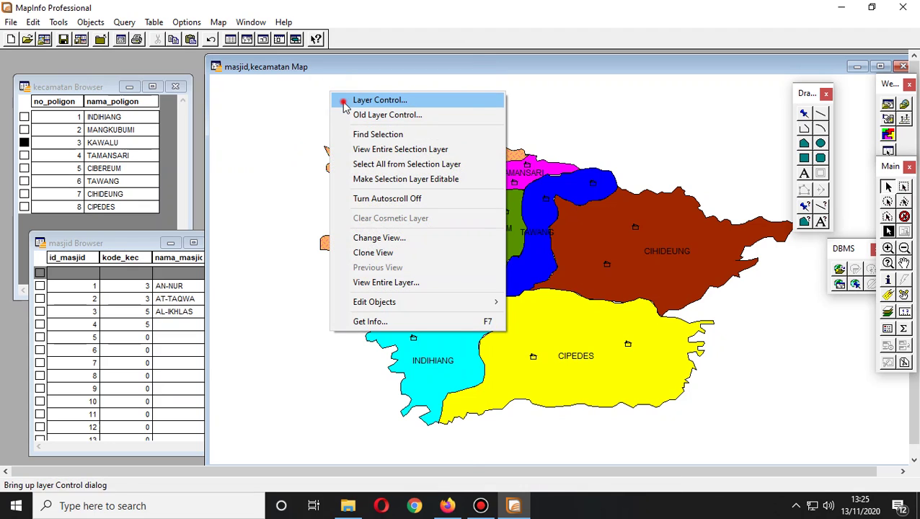
left_click(344, 102)
right_click(238, 172)
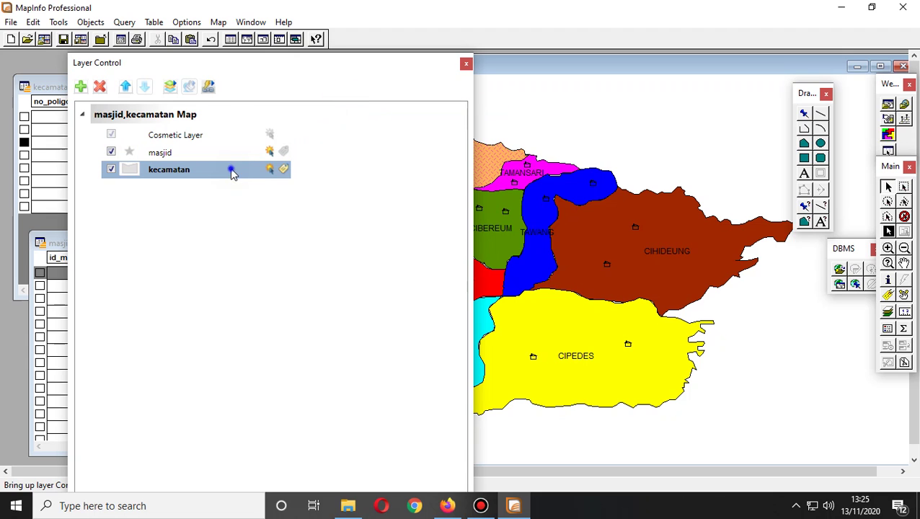
left_click(258, 195)
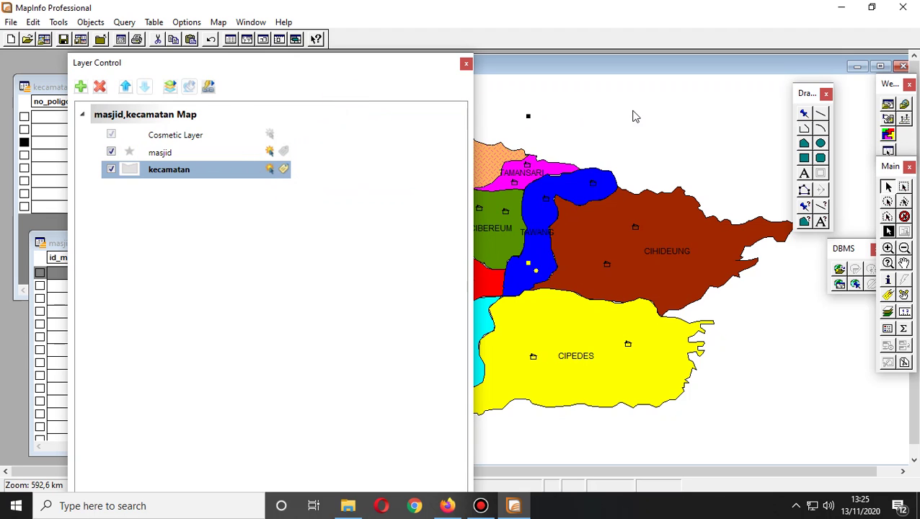
left_click(466, 64)
Shift the KAWALU district polygon slightly toward CIBEREUM on the map and clear the selection.
left_click(371, 213)
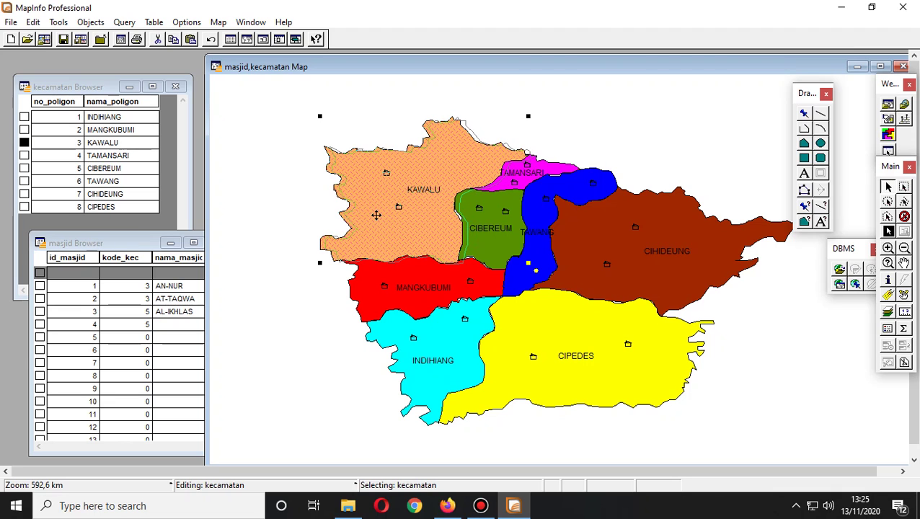
left_click_drag(376, 215, 381, 217)
left_click(605, 106)
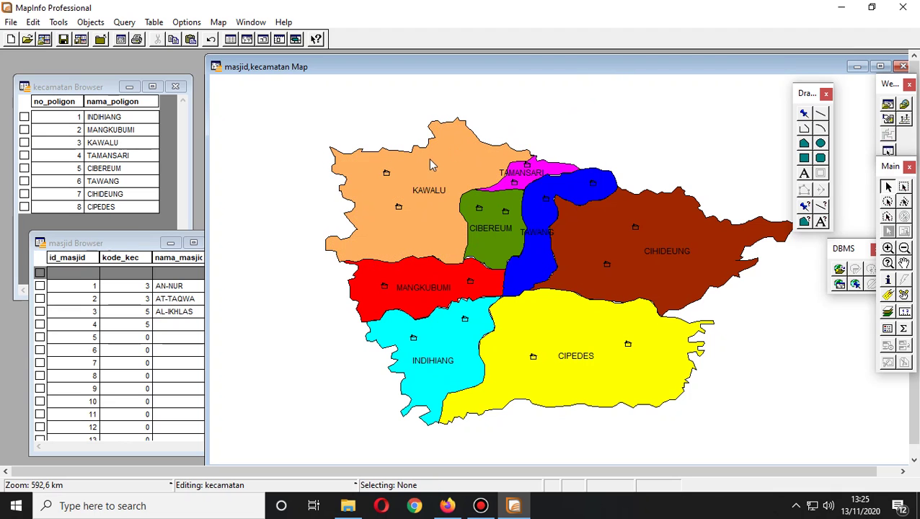
Select the upper mosque point in KAWALU and make the masjid layer editable in the layer control.
left_click(386, 175)
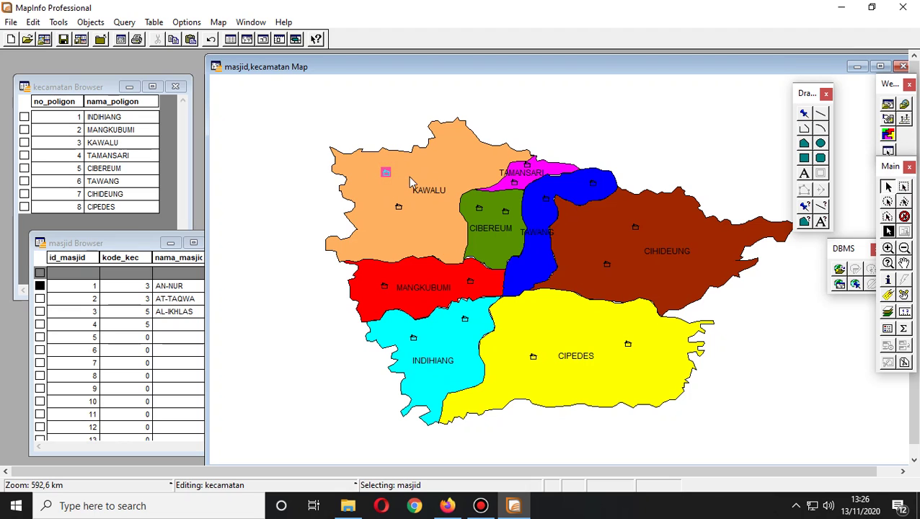
right_click(308, 113)
left_click(326, 118)
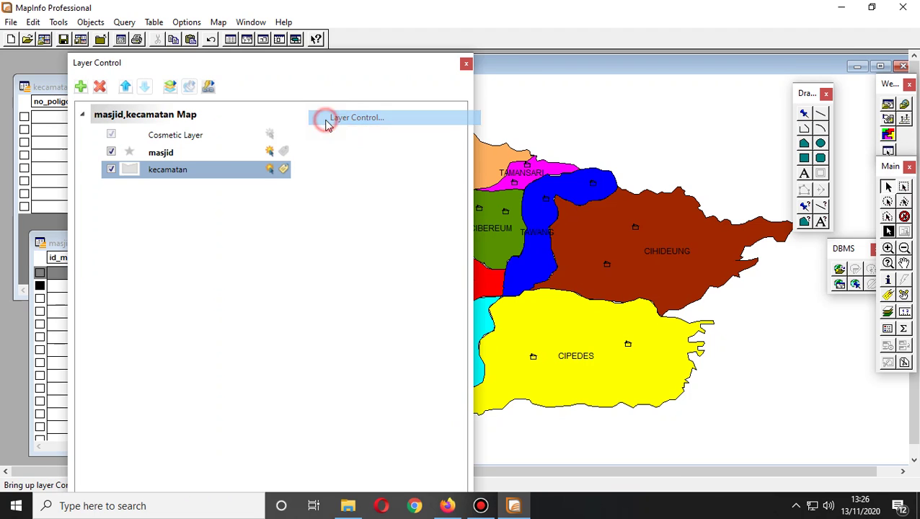
left_click(182, 151)
right_click(181, 152)
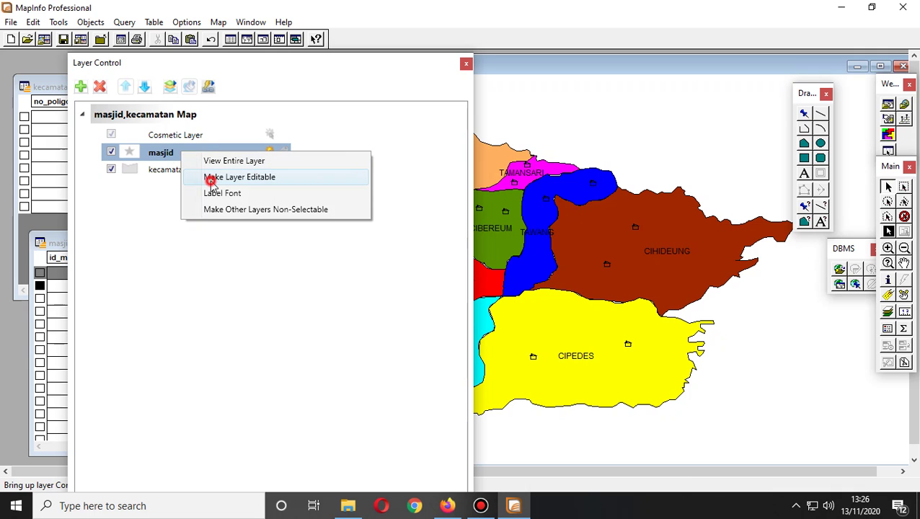
left_click(210, 181)
left_click(466, 63)
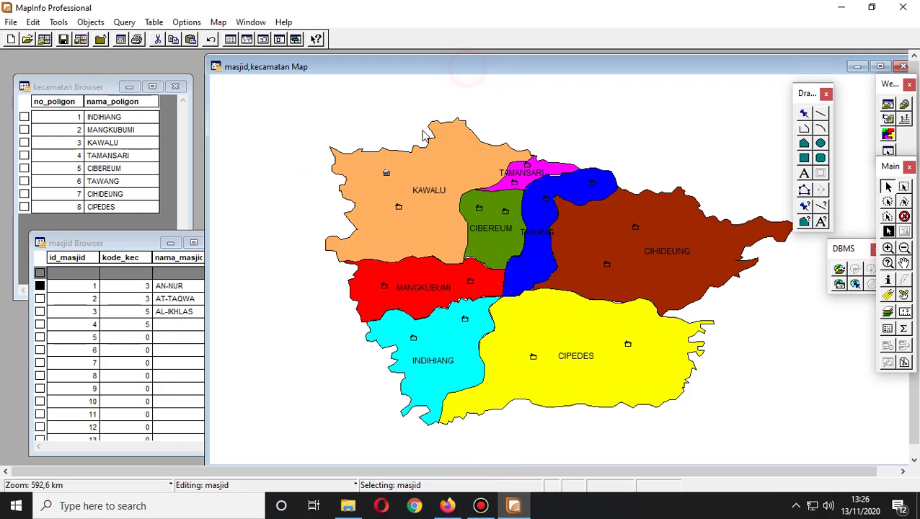
Move the first mosque point near KAWALU's upper edge and shift the second one slightly west, then clear the selection.
left_click(385, 173)
left_click_drag(401, 208, 380, 206)
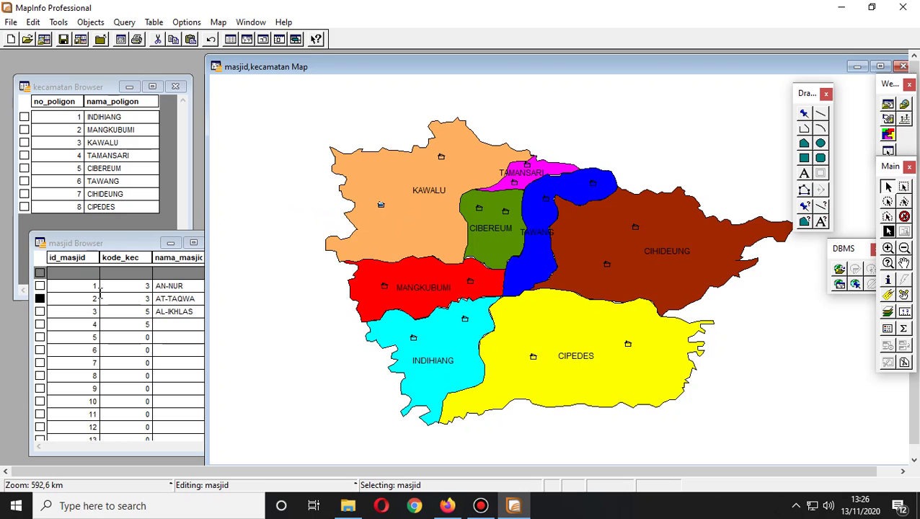
left_click(594, 115)
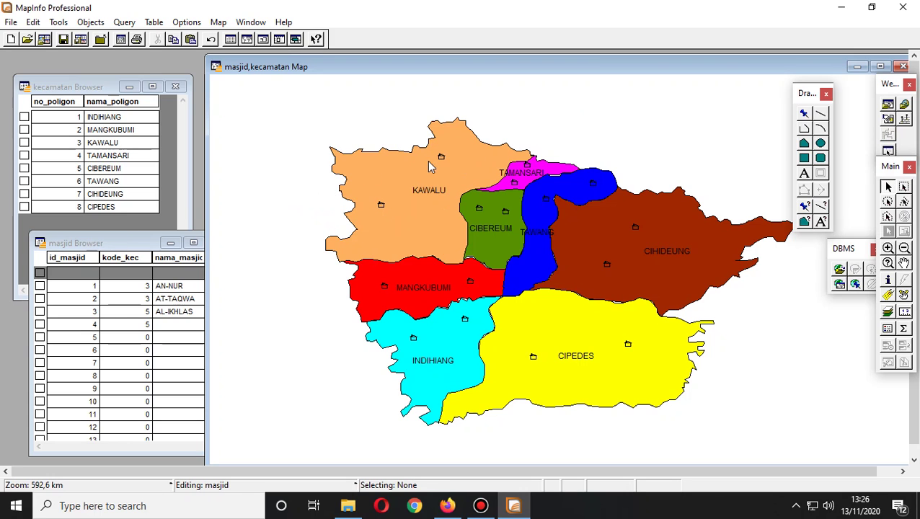
Turn on automatic labels for the masjid layer in the layer control.
right_click(247, 107)
left_click(273, 108)
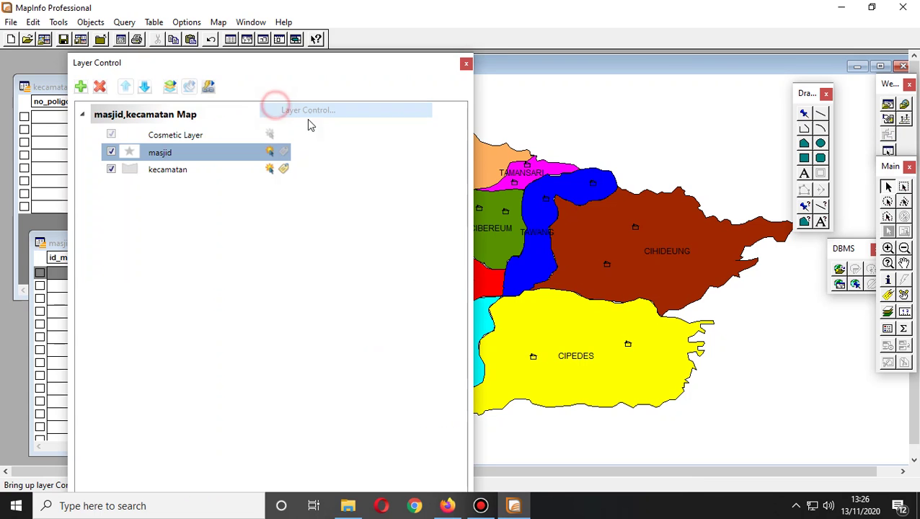
left_click(283, 151)
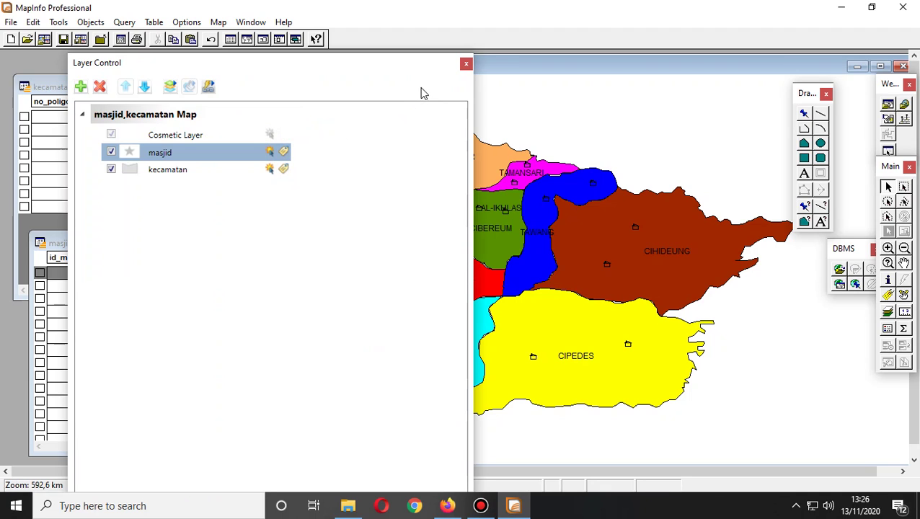
left_click(465, 65)
Move the AN-NUR and AT-TAQWA labels to just above their mosque points in KAWALU.
left_click(456, 153)
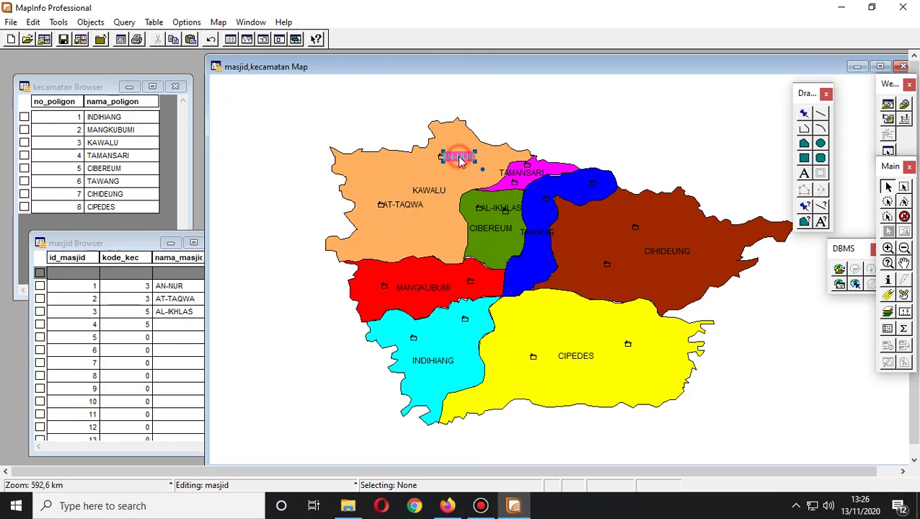
left_click(407, 207)
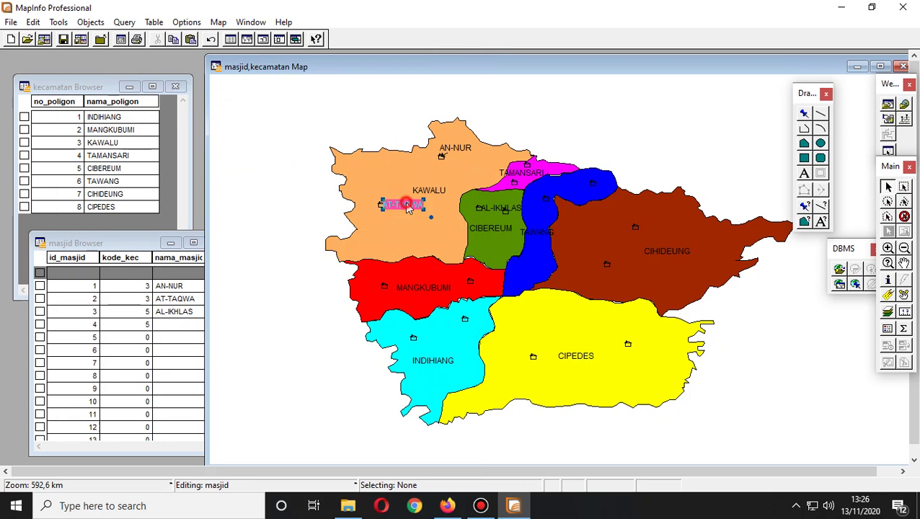
left_click_drag(386, 193, 364, 183)
left_click(518, 123)
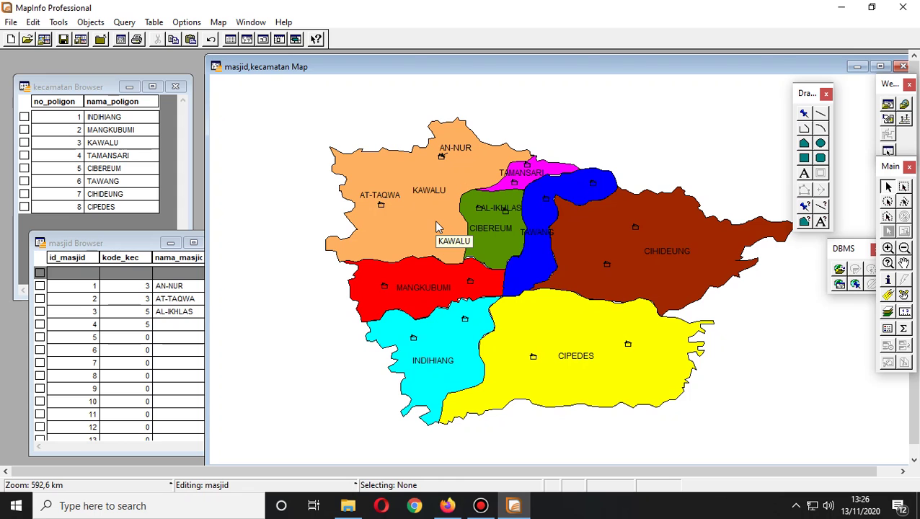
Save the workspace as Latihan.WOR in the KOTA folder inside Documents\SIG.
left_click(33, 21)
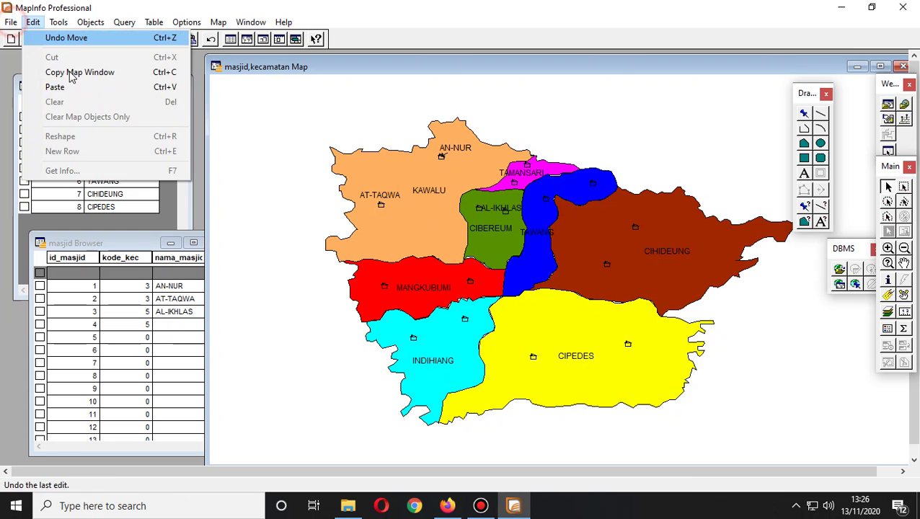
mouse_move(11, 21)
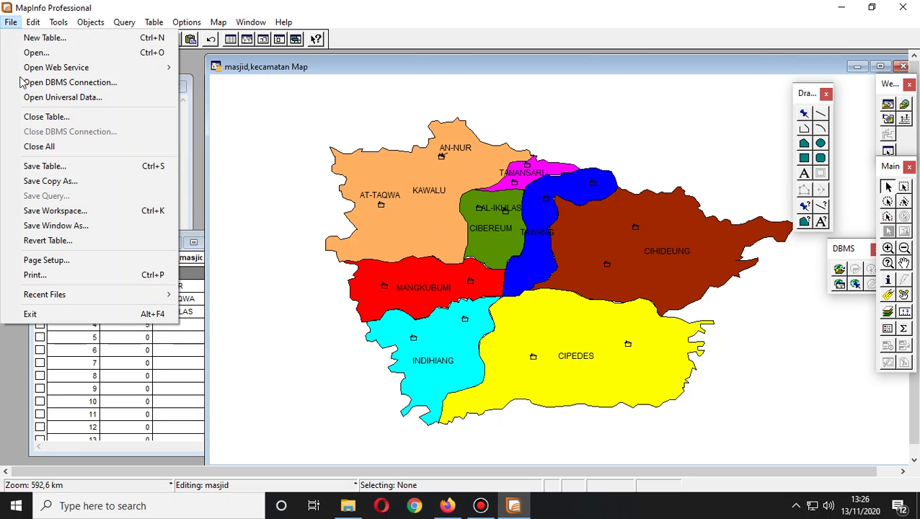
left_click(32, 212)
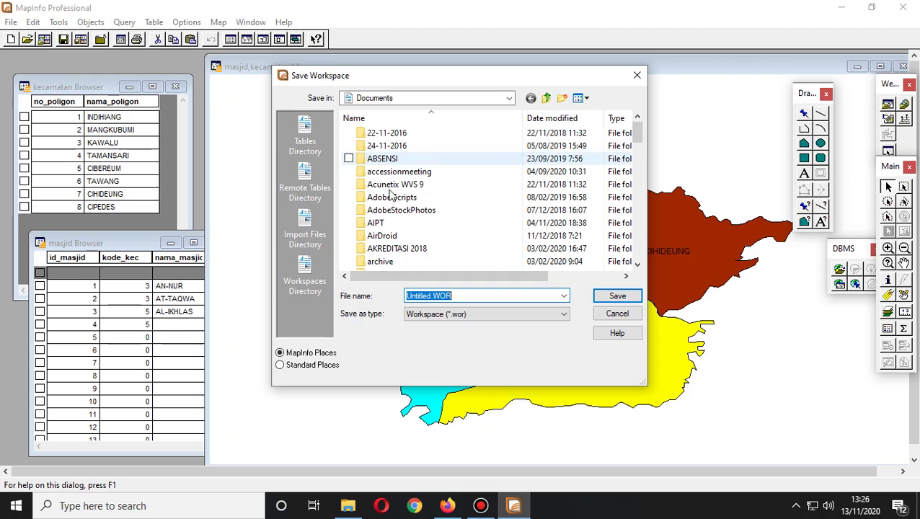
left_click(390, 197)
key("s")
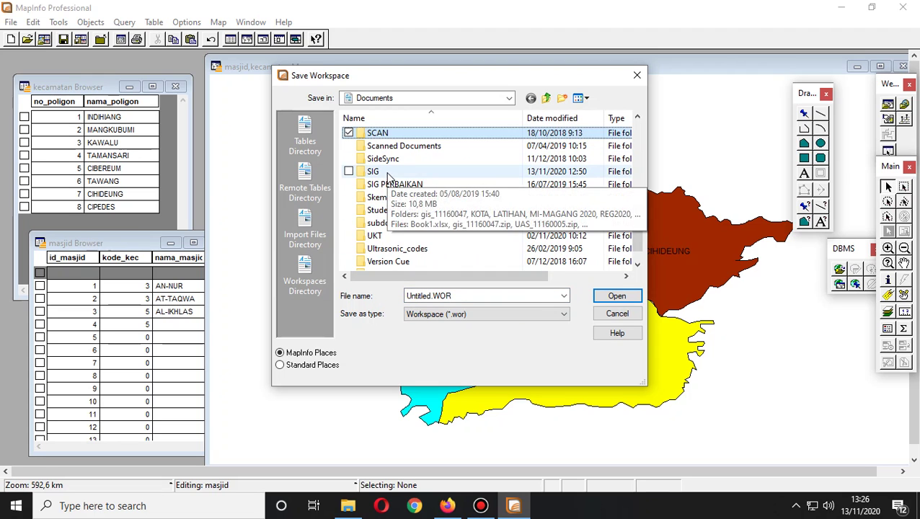
double_click(386, 174)
left_click(381, 146)
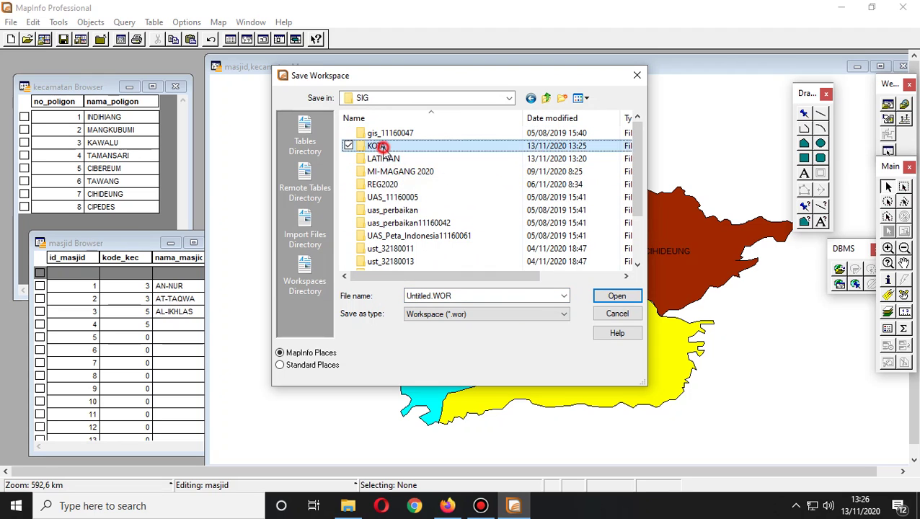
double_click(381, 146)
left_click(412, 296)
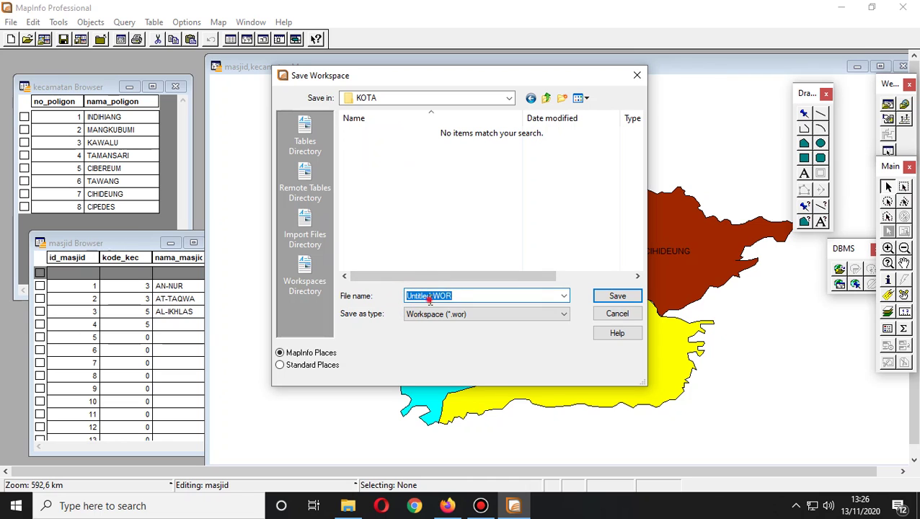
double_click(430, 296)
type("Latihan")
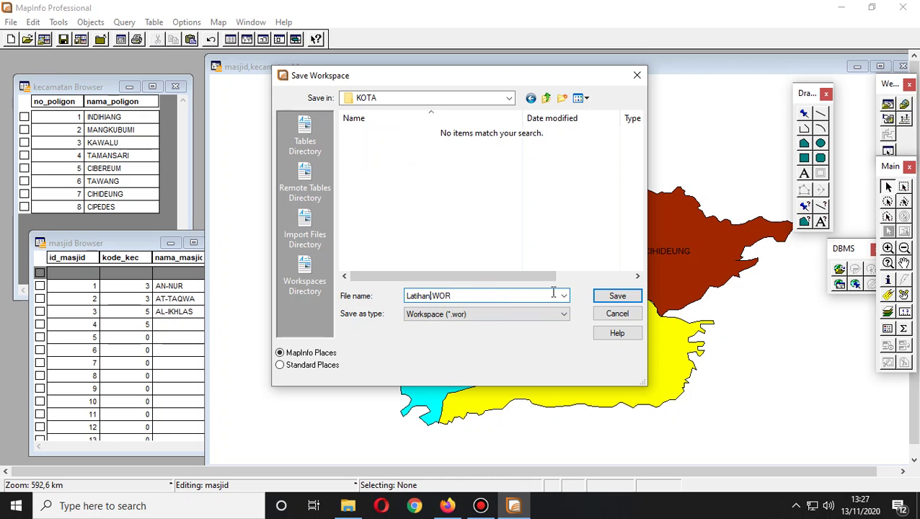
left_click(618, 296)
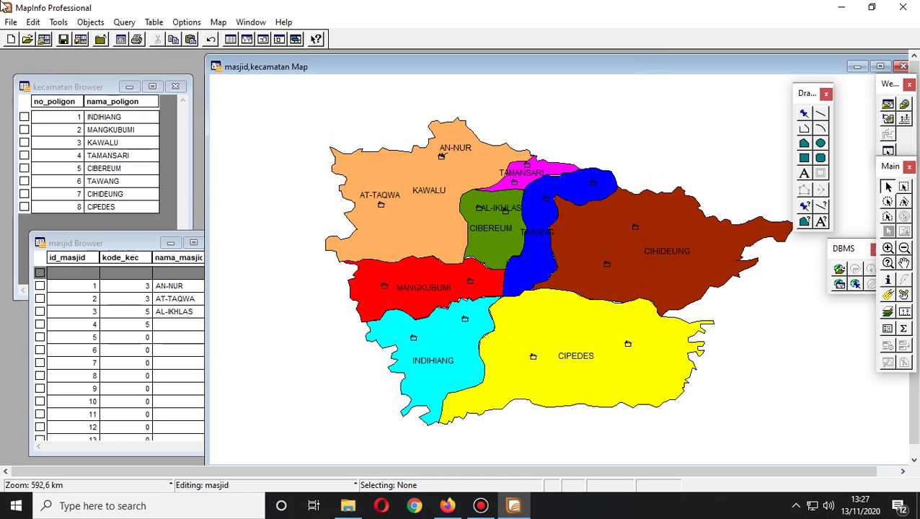
Close all open tables, saving the modified data of every table.
left_click(10, 23)
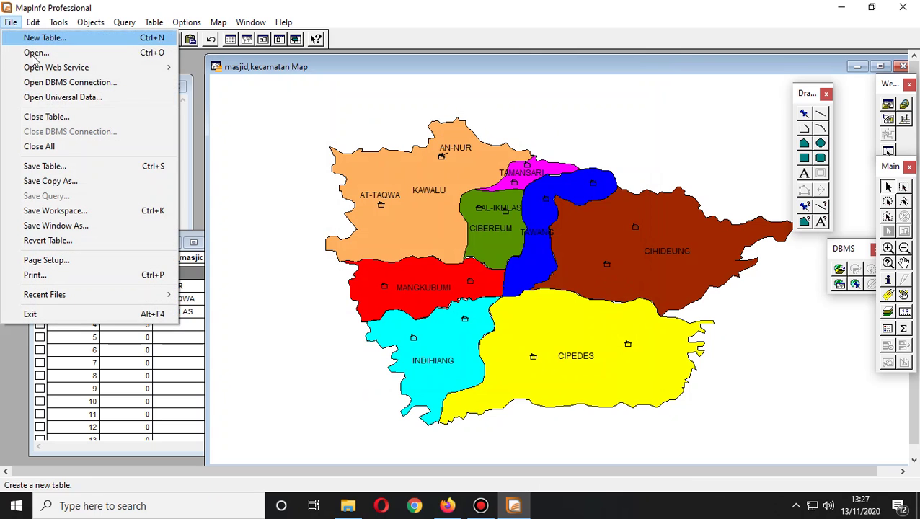
left_click(52, 147)
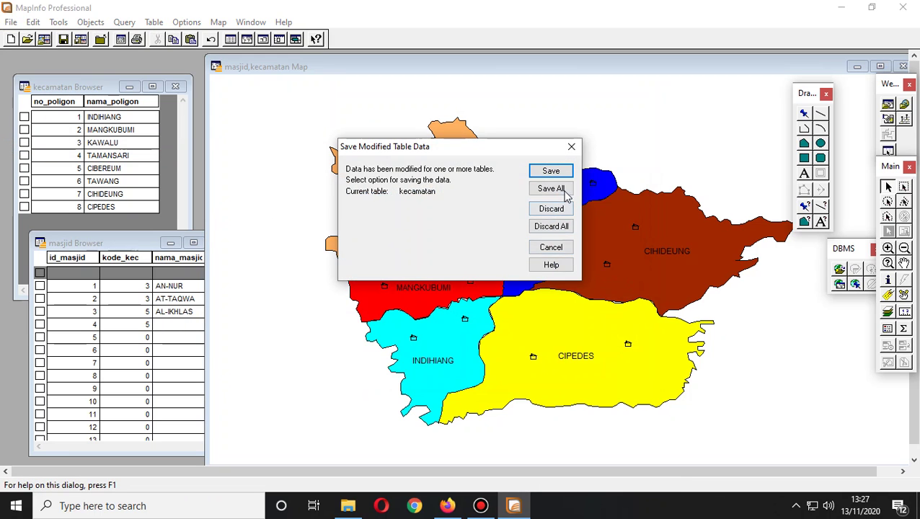
left_click(566, 191)
Switch to File Explorer and examine the masjid and kecamatan table files and Latihan.WOR in the KOTA folder.
left_click(360, 505)
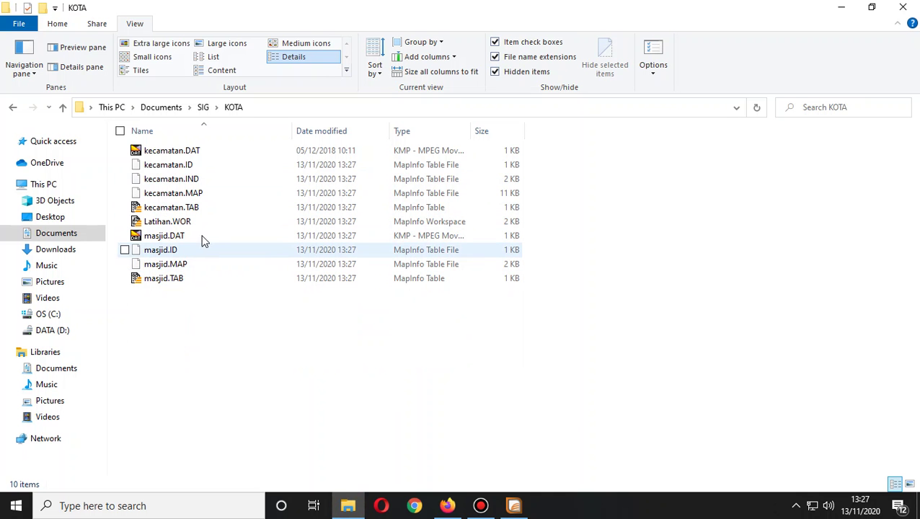
left_click(182, 225)
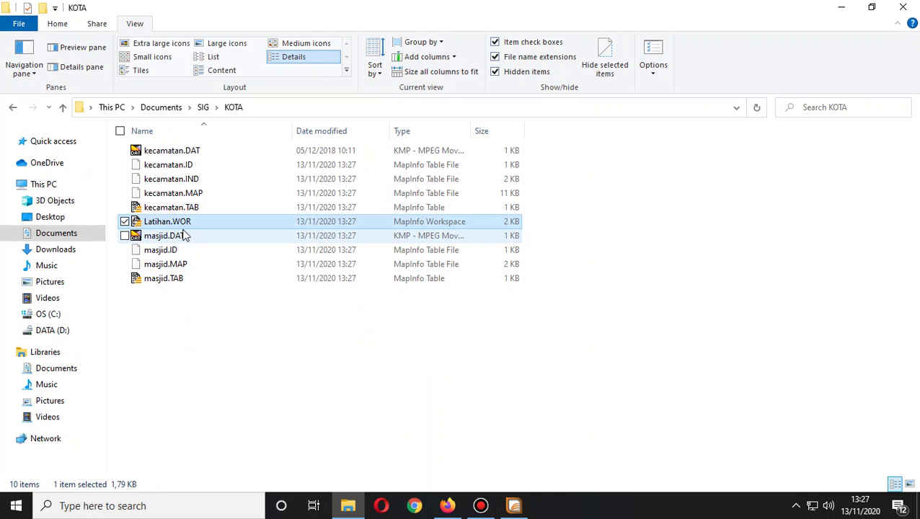
left_click(182, 240)
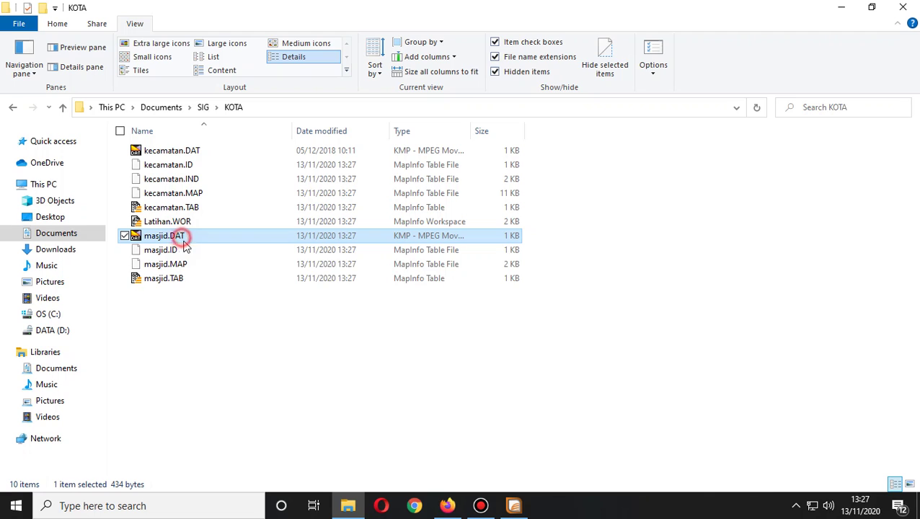
left_click(183, 281, "shift")
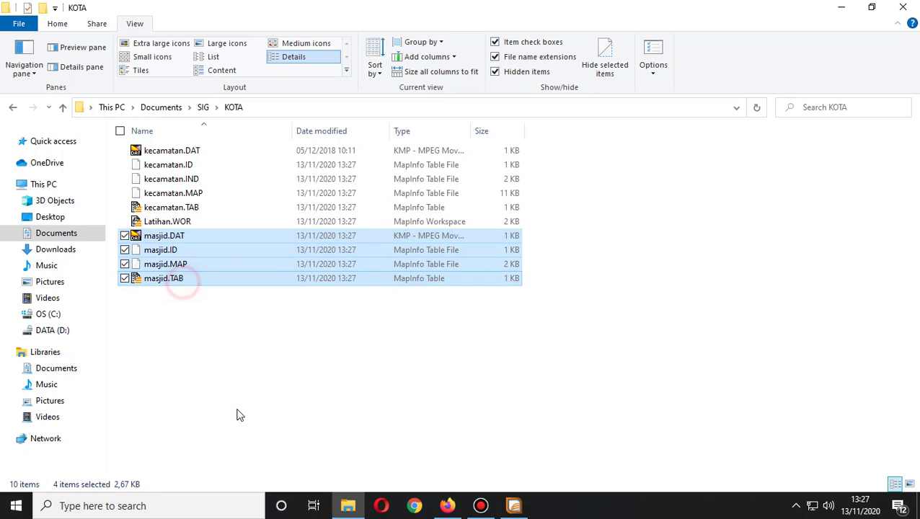
left_click(193, 210)
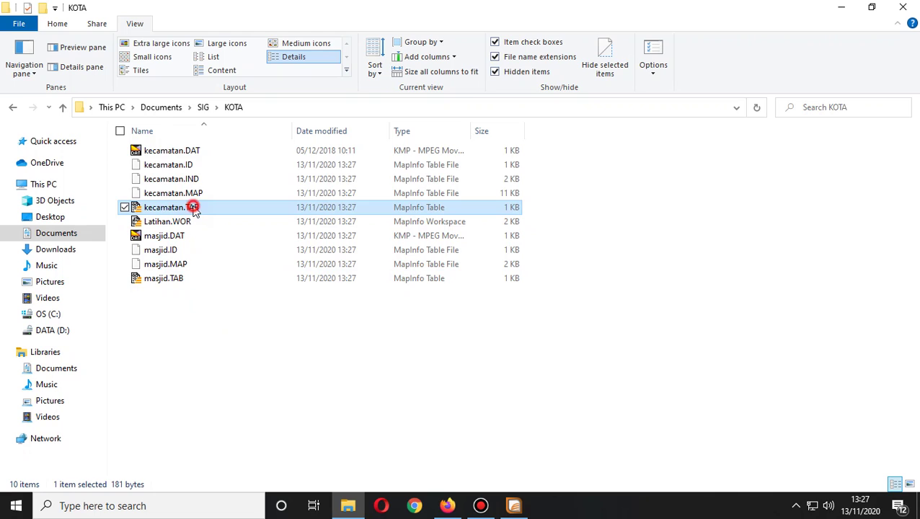
left_click(197, 152, "shift")
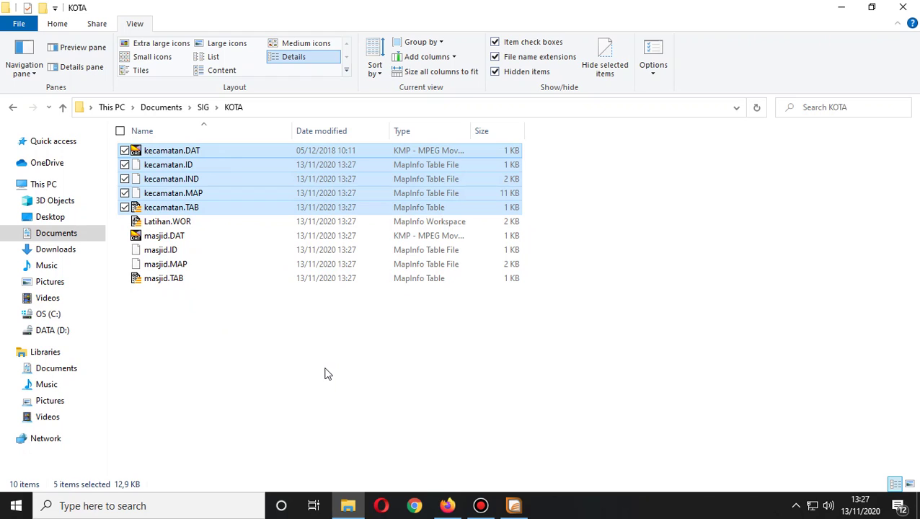
left_click(325, 374)
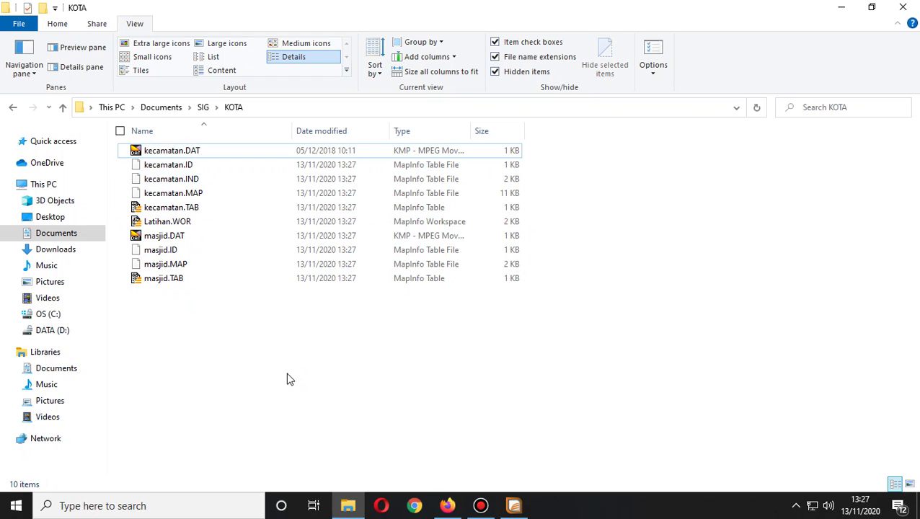
left_click(199, 224)
left_click(235, 370)
Open kecamatan.TAB and masjid.TAB from the KOTA folder in MapInfo.
double_click(197, 206)
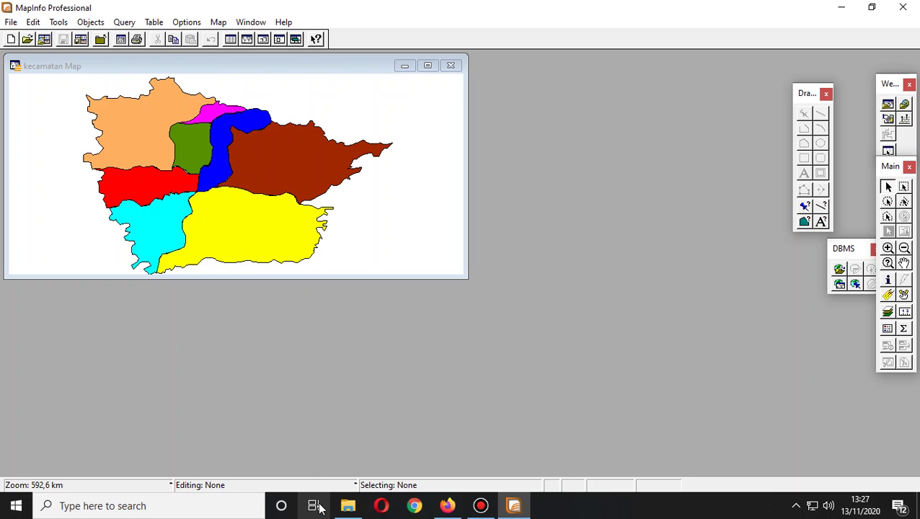
left_click(347, 506)
double_click(170, 280)
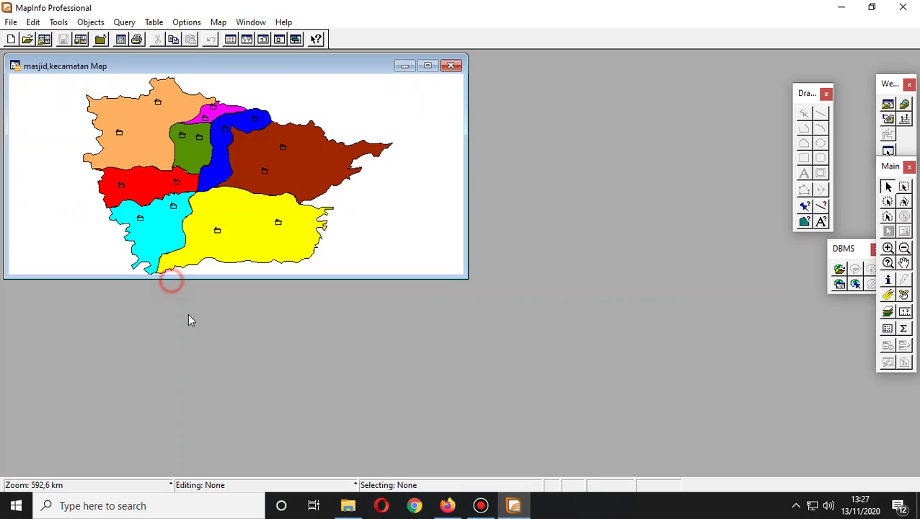
Close all open tables, including the masjid and kecamatan map.
left_click(11, 22)
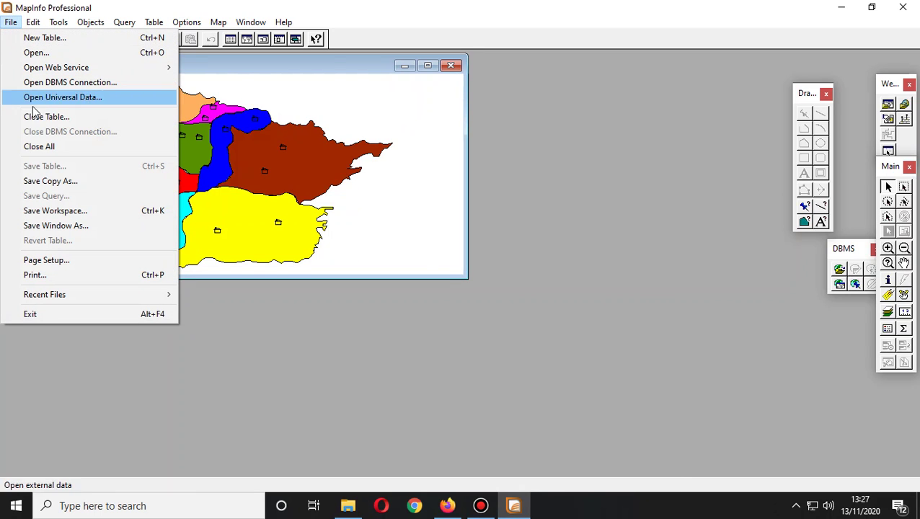
left_click(38, 146)
left_click(11, 22)
left_click(466, 217)
Switch to File Explorer and open the workspace Latihan.WOR from the KOTA folder.
left_click(349, 505)
left_click(357, 413)
left_click(172, 224)
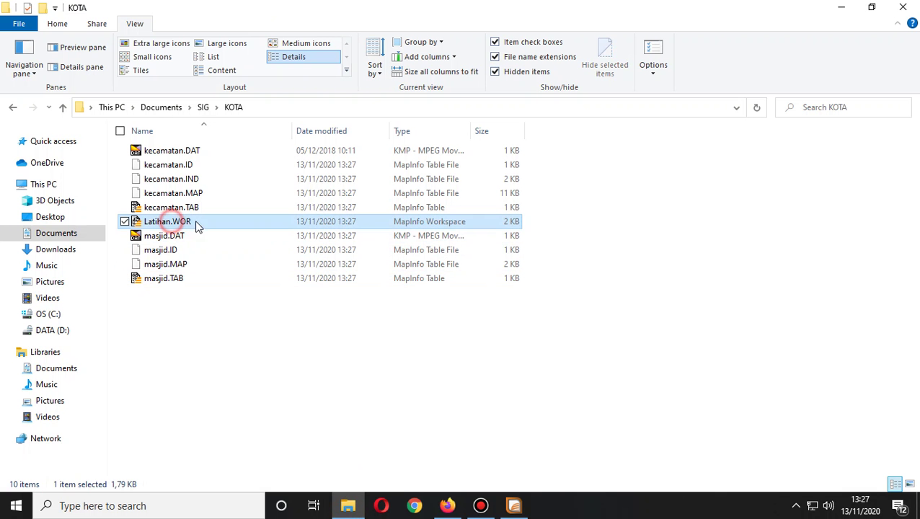
double_click(205, 221)
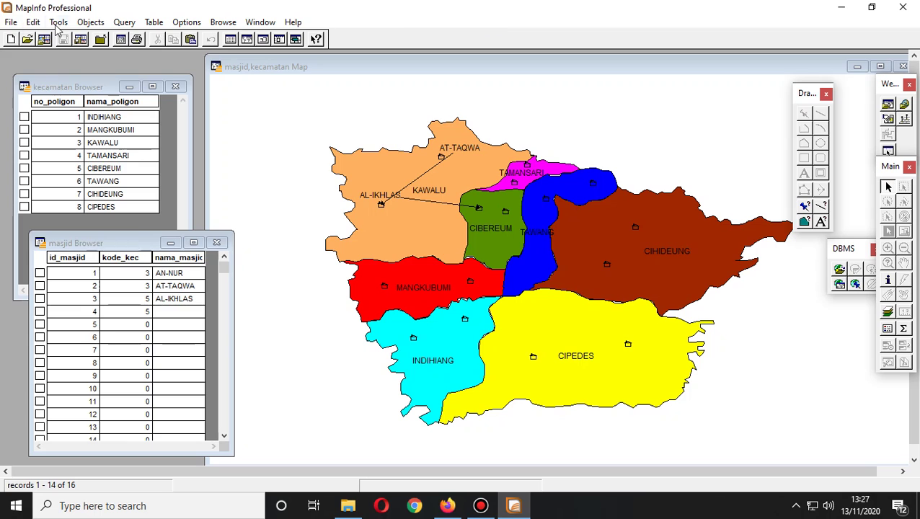
Close all tables of the Latihan workspace and switch back to the KOTA folder in File Explorer.
left_click(10, 23)
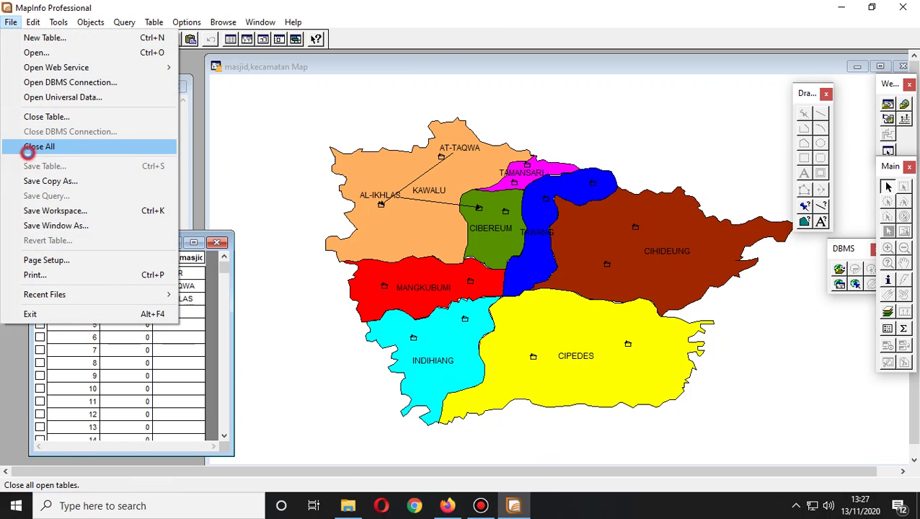
left_click(29, 144)
left_click(347, 506)
left_click(319, 409)
Compress all kecamatan and masjid table files together with Latihan.WOR into one zip archive in the KOTA folder.
left_click(181, 150)
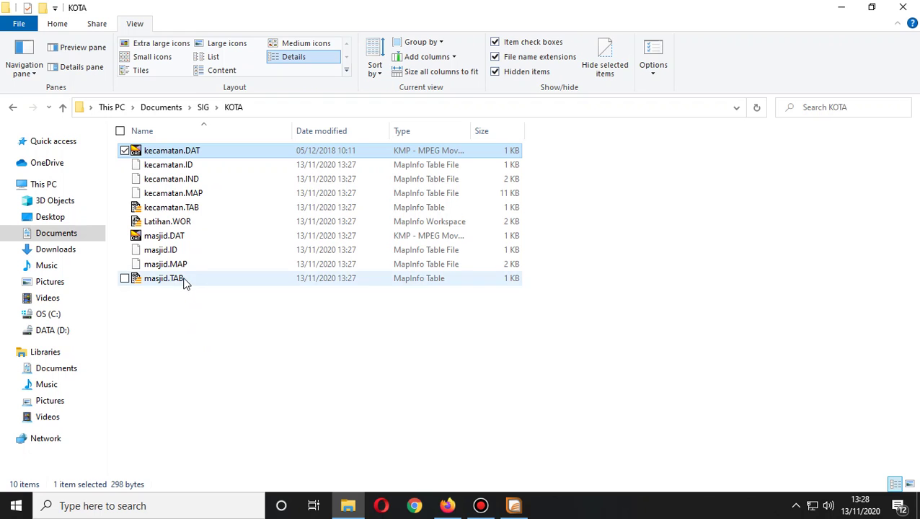
left_click(184, 281, "shift")
left_click(213, 363)
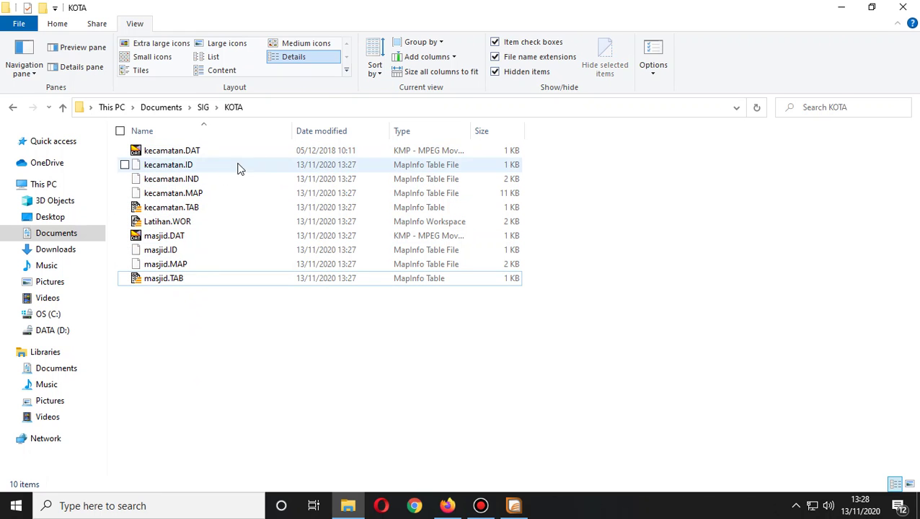
left_click(259, 150)
key("ctrl+a")
right_click(240, 283)
left_click(383, 381)
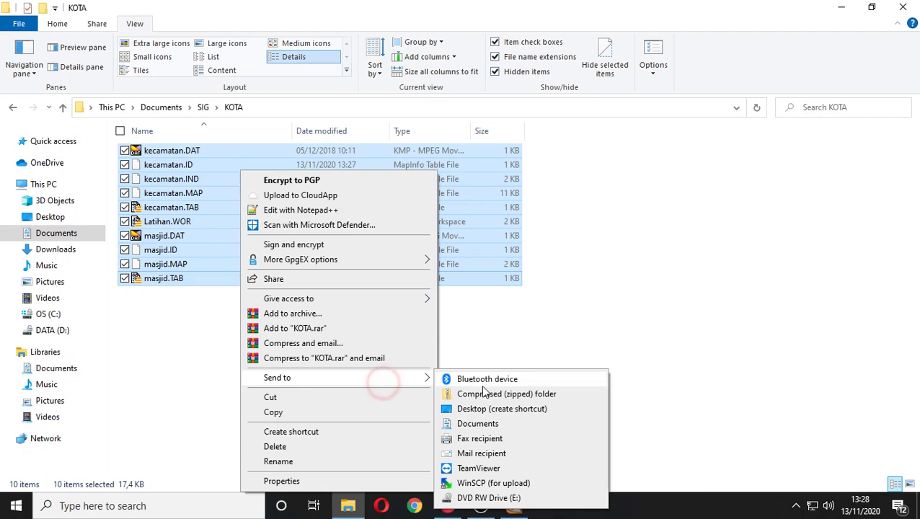
left_click(483, 394)
Name the new zip archive latihan_11190001.zip.
type("latih")
type("_11190001")
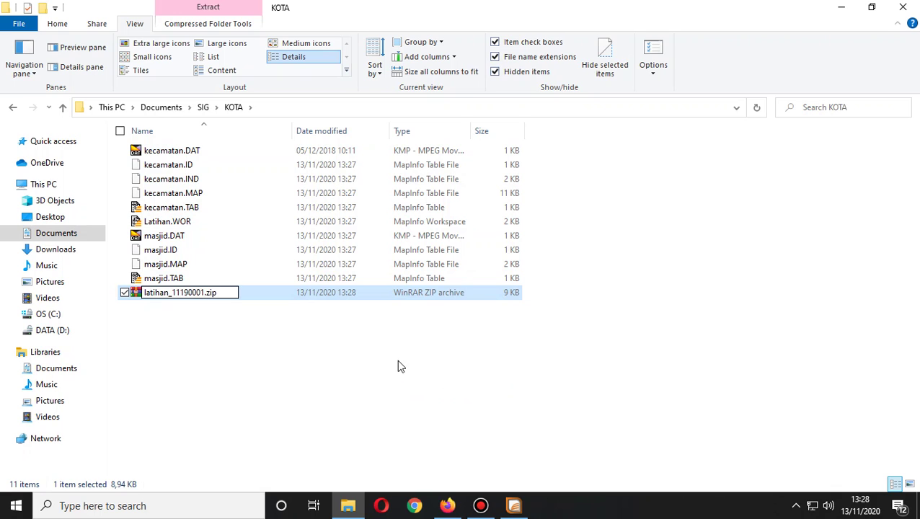
left_click(399, 366)
left_click(208, 236)
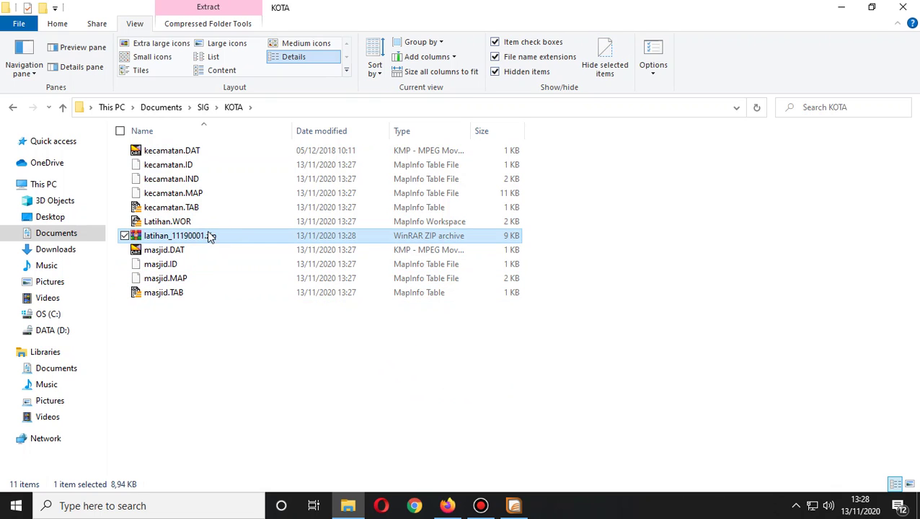
left_click(460, 423)
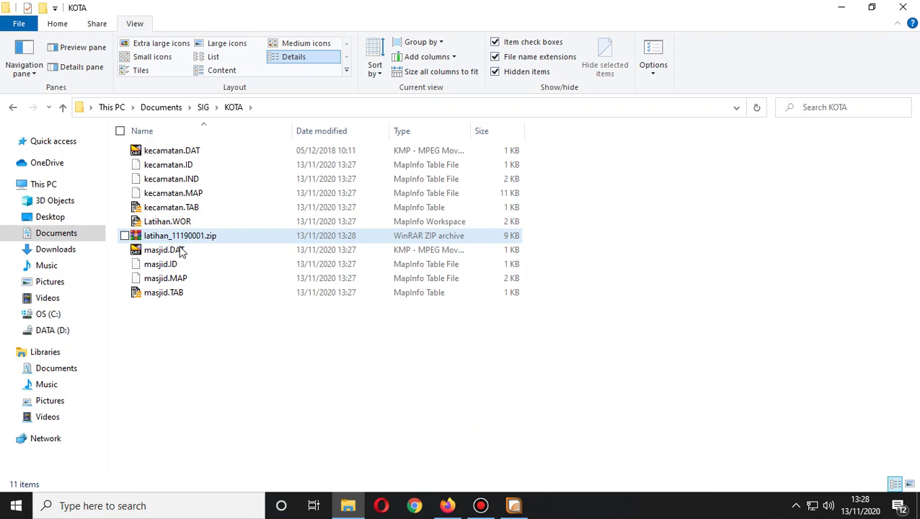
left_click(482, 505)
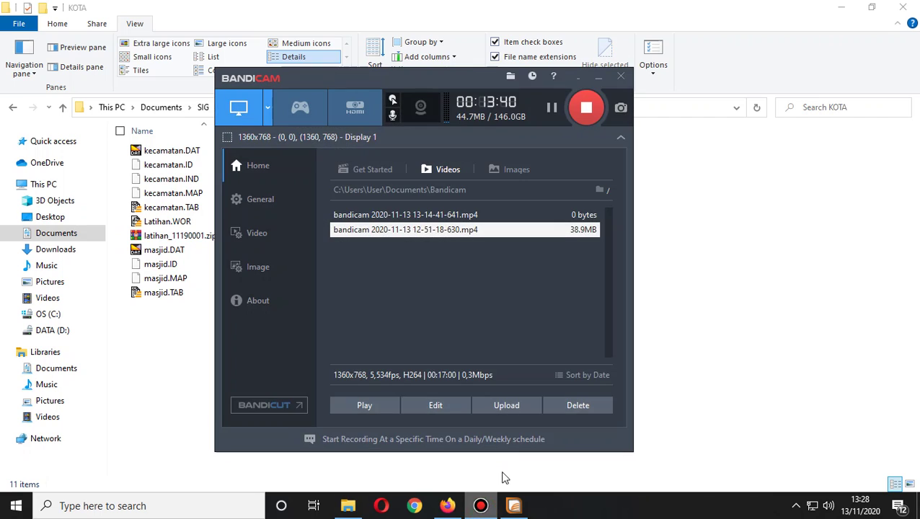
left_click(514, 506)
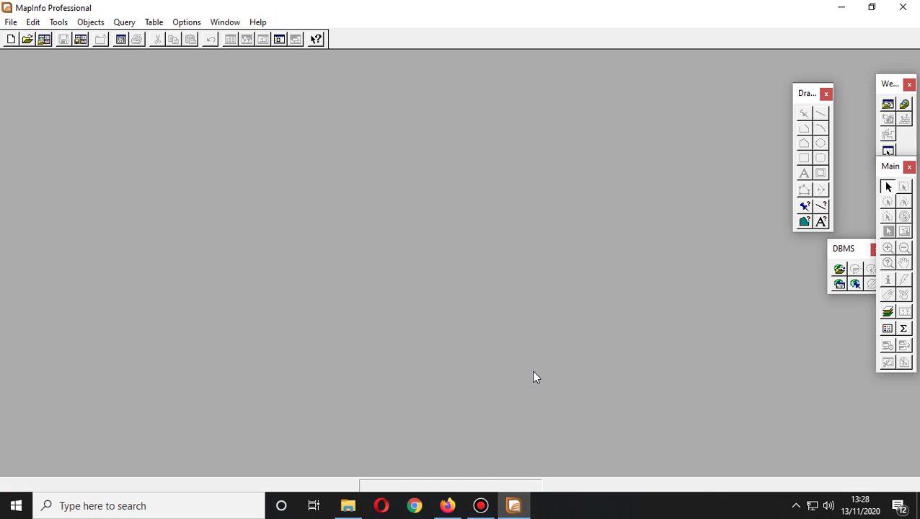